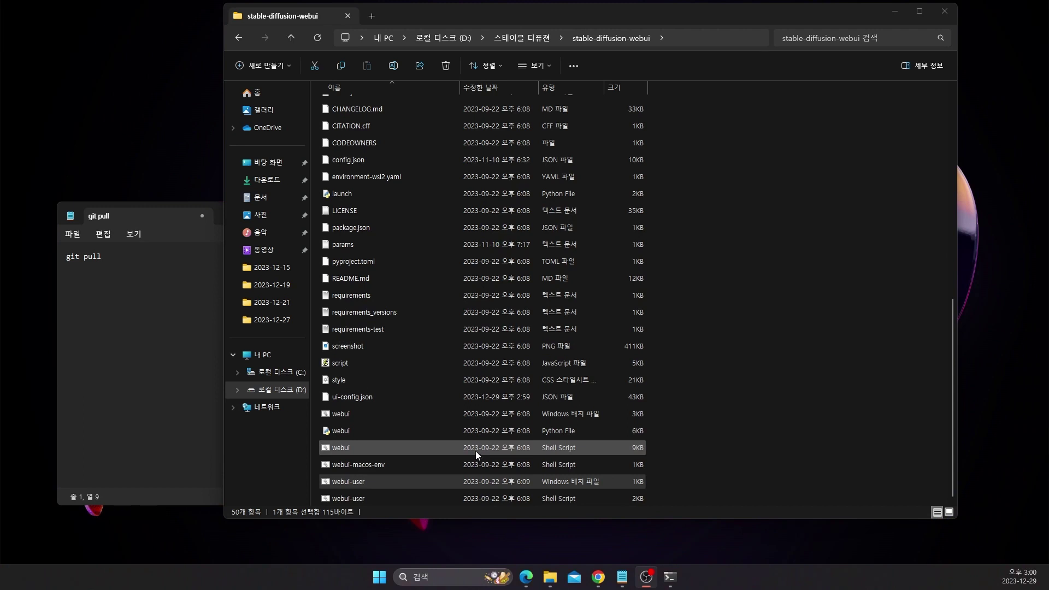
# Step: Start the web UI with the webui-user Windows batch file and open the form for installing extensions from a URL
pyautogui.doubleClick(408, 481)
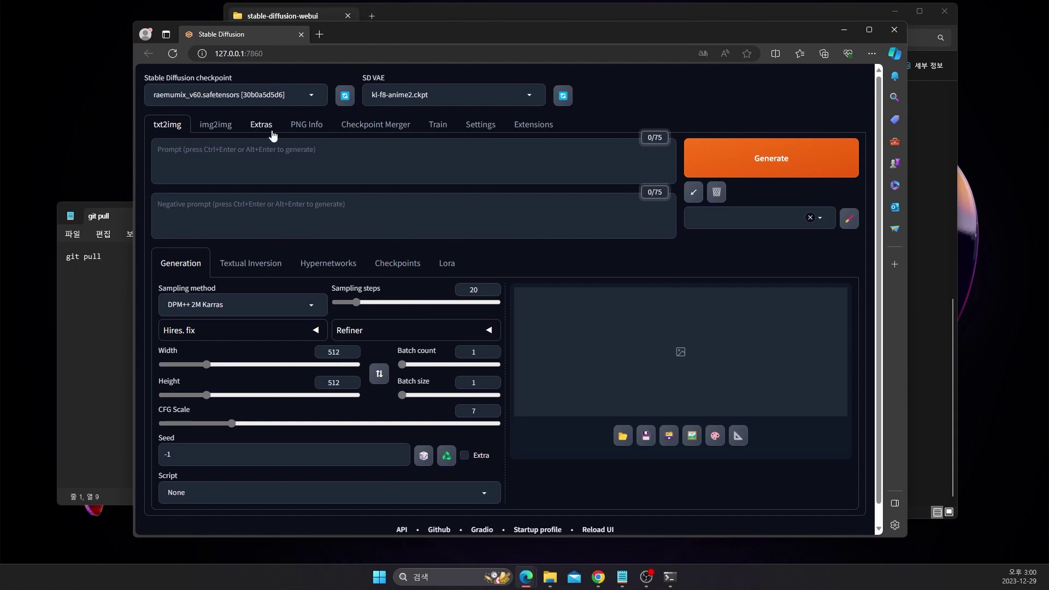
pyautogui.click(533, 126)
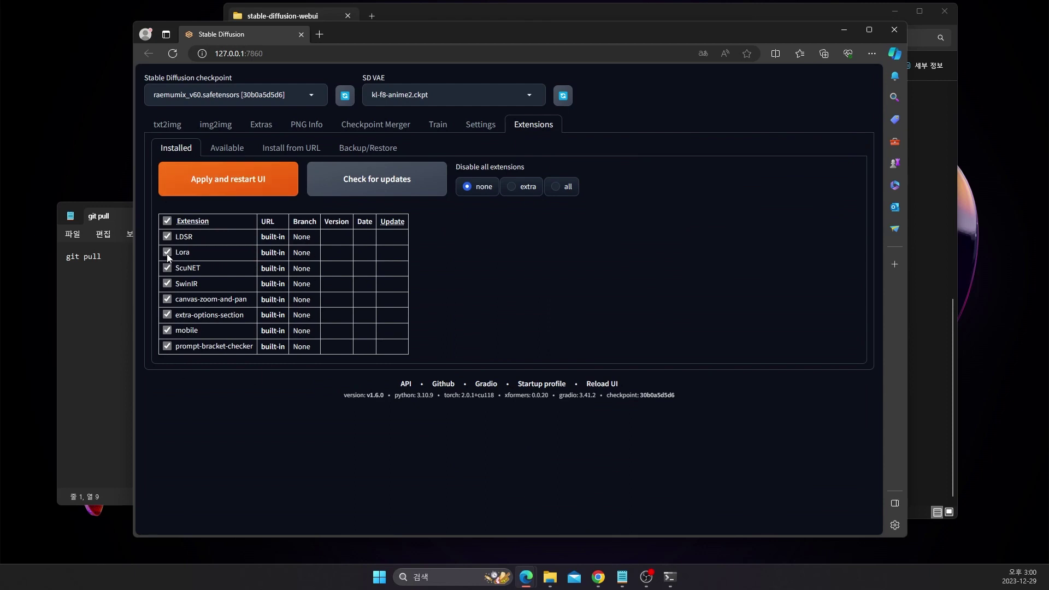
pyautogui.click(290, 151)
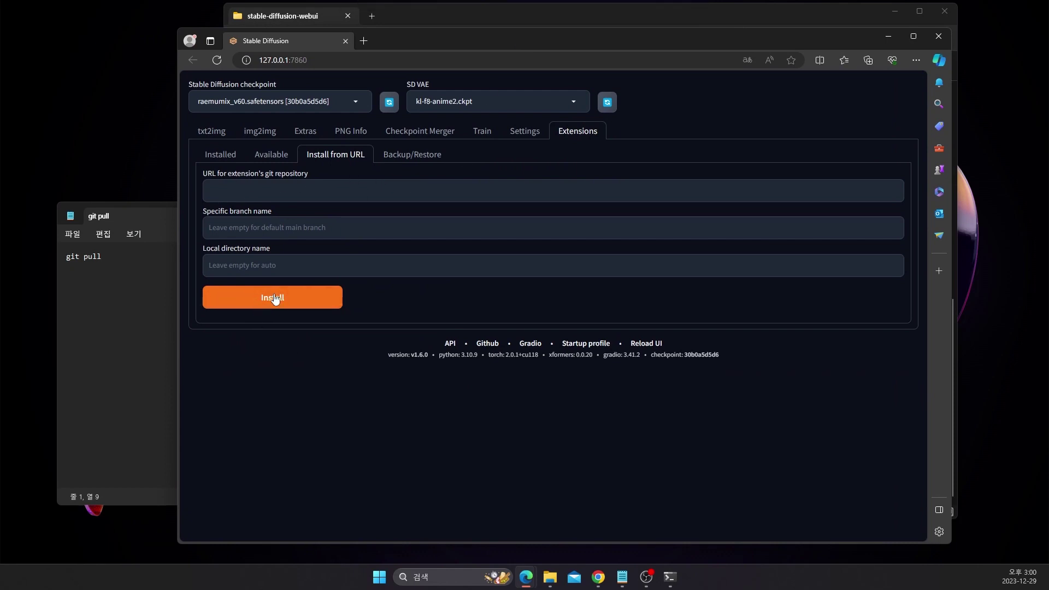
# Step: Bring the GitHub page of the a1111-sd-webui-tagcomplete repository into view, look at it, and move its window aside
pyautogui.moveTo(1048, 25); pyautogui.dragTo(529, 55)
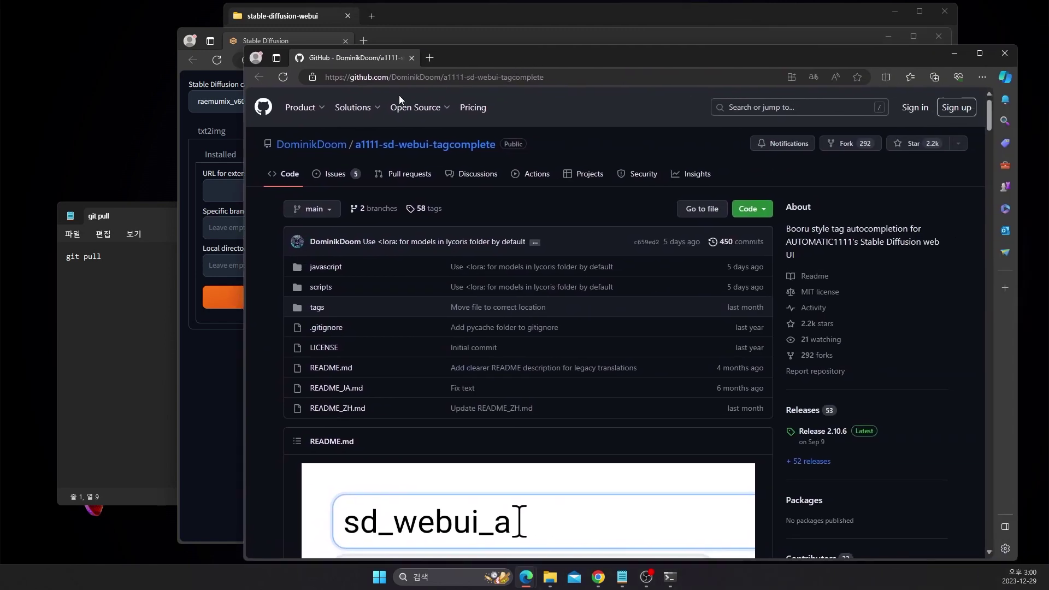
pyautogui.moveTo(510, 60); pyautogui.dragTo(509, 43)
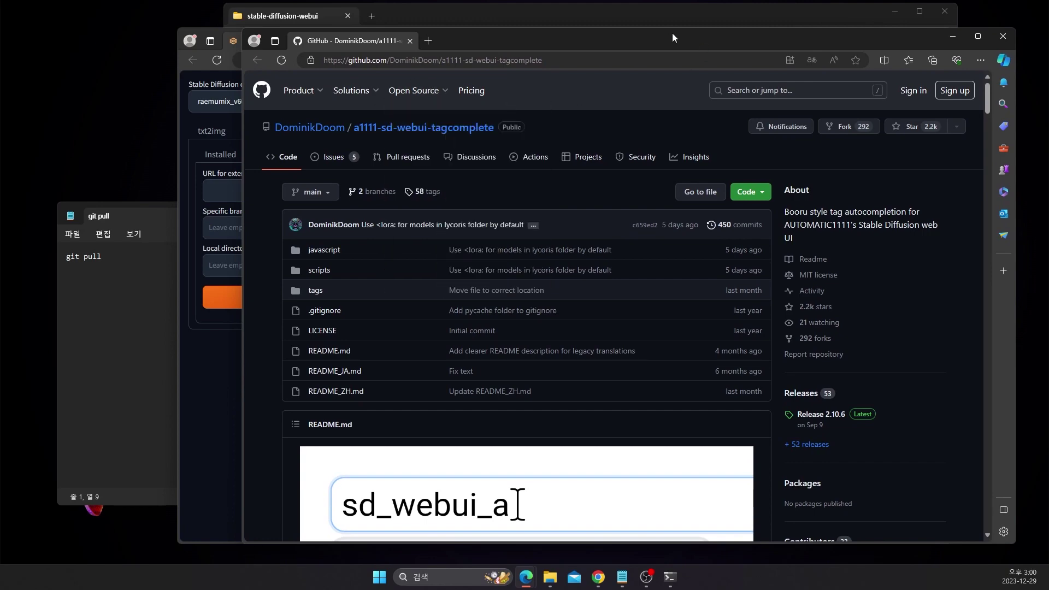
pyautogui.moveTo(674, 43); pyautogui.dragTo(707, 32)
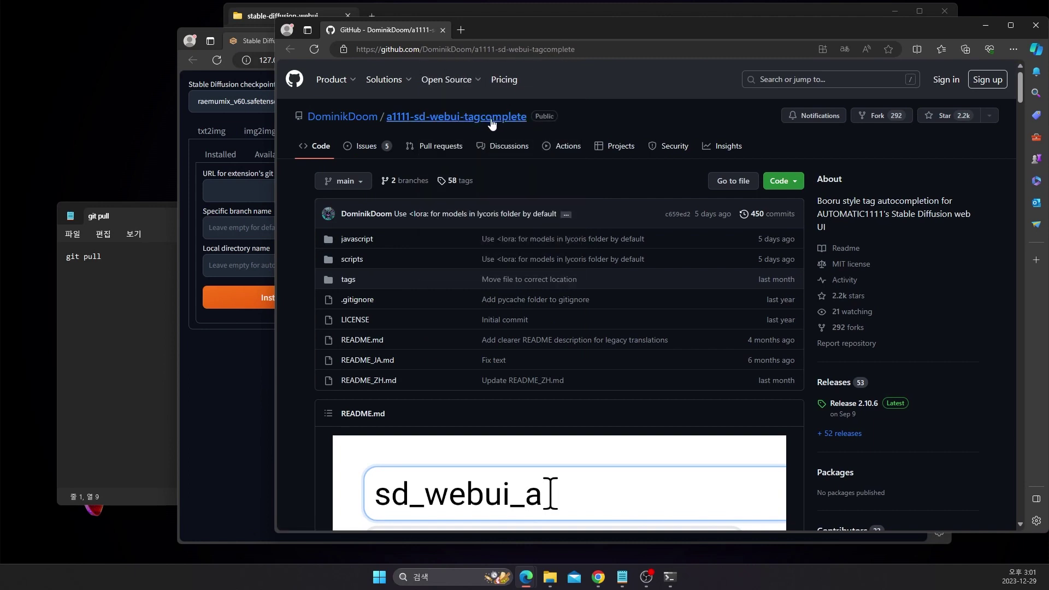
pyautogui.moveTo(566, 37); pyautogui.dragTo(641, 64)
# Step: Try a few test characters in the txt2img prompt to check for tag suggestions, and clear the prompt again
pyautogui.click(219, 143)
pyautogui.click(226, 159)
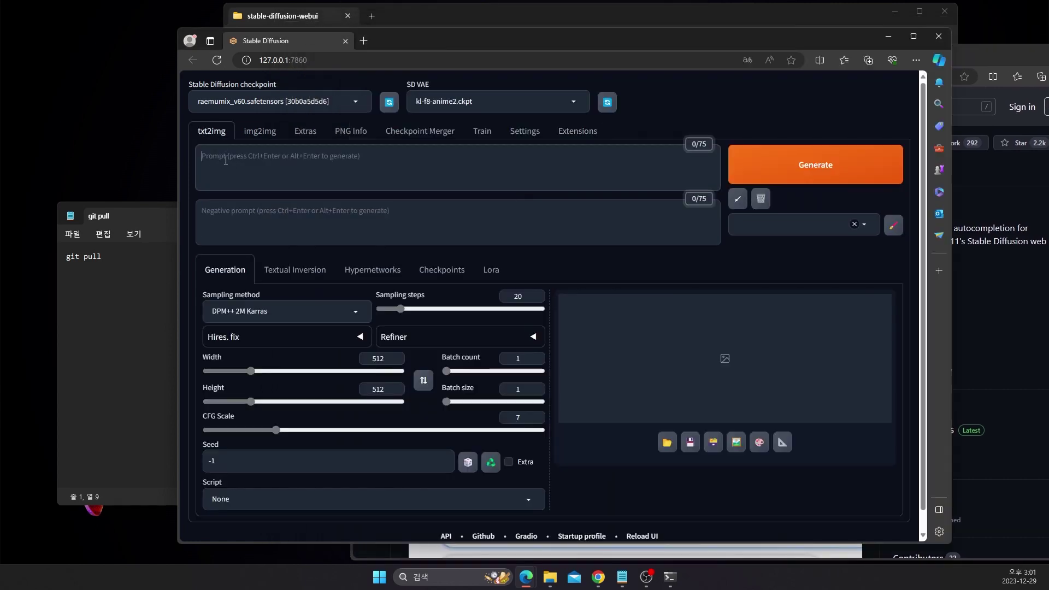
pyautogui.write('1')
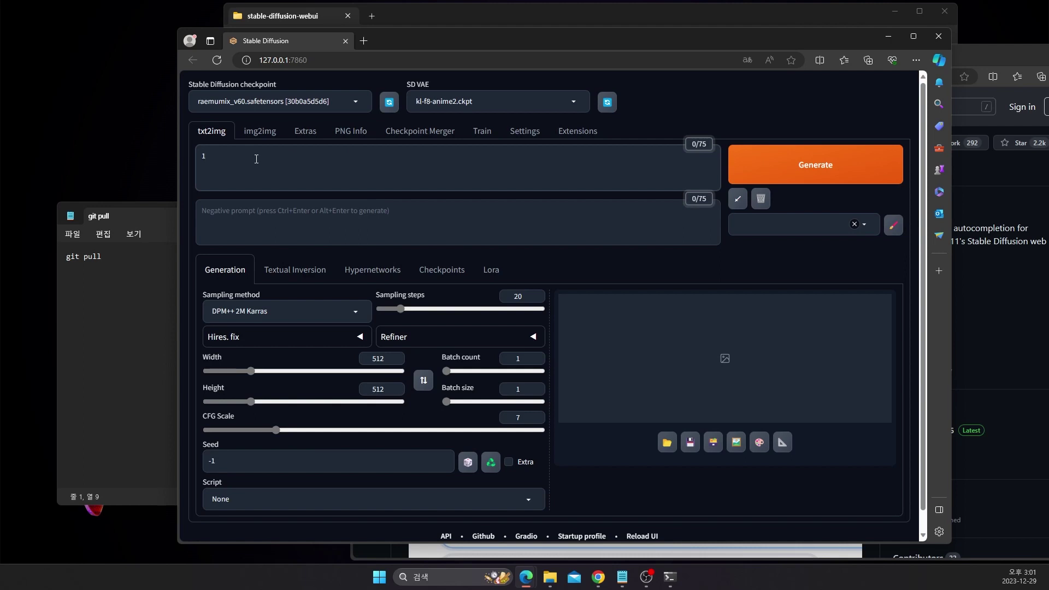
pyautogui.press('BackSpace')
pyautogui.write('ㅗㅇㅇ')
pyautogui.press('BackSpace')
pyautogui.press('BackSpace')
pyautogui.press('BackSpace')
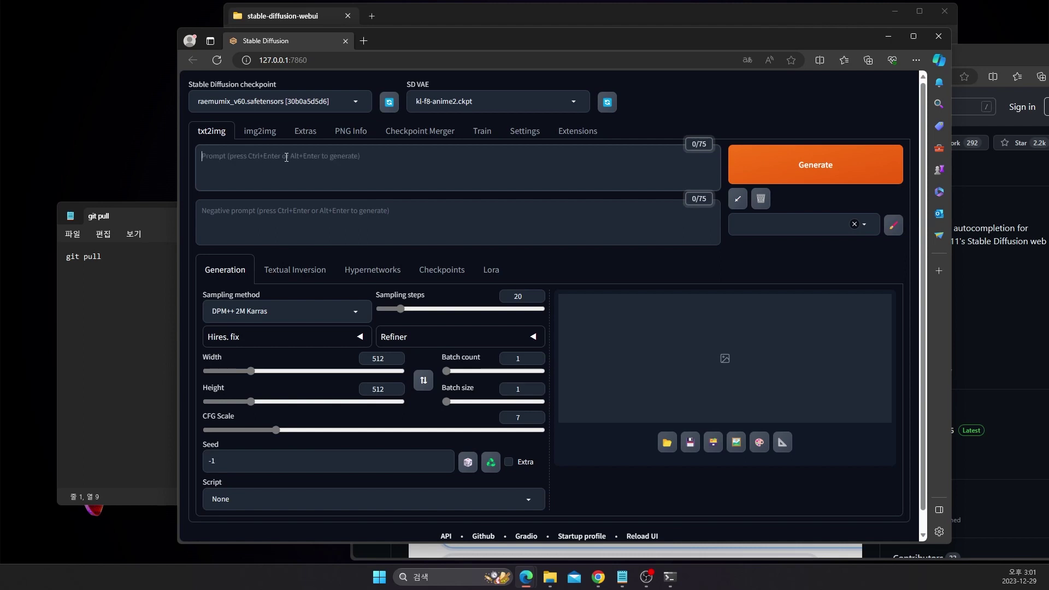
pyautogui.write('rrrr')
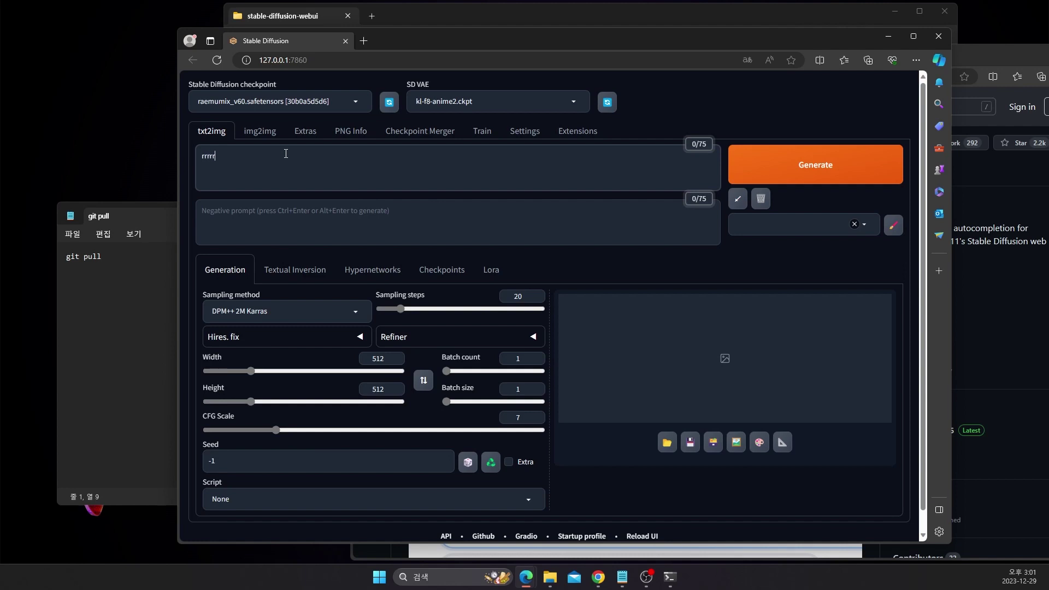
pyautogui.press('BackSpace')
pyautogui.press('BackSpace')
pyautogui.press('BackSpace')
pyautogui.press('BackSpace')
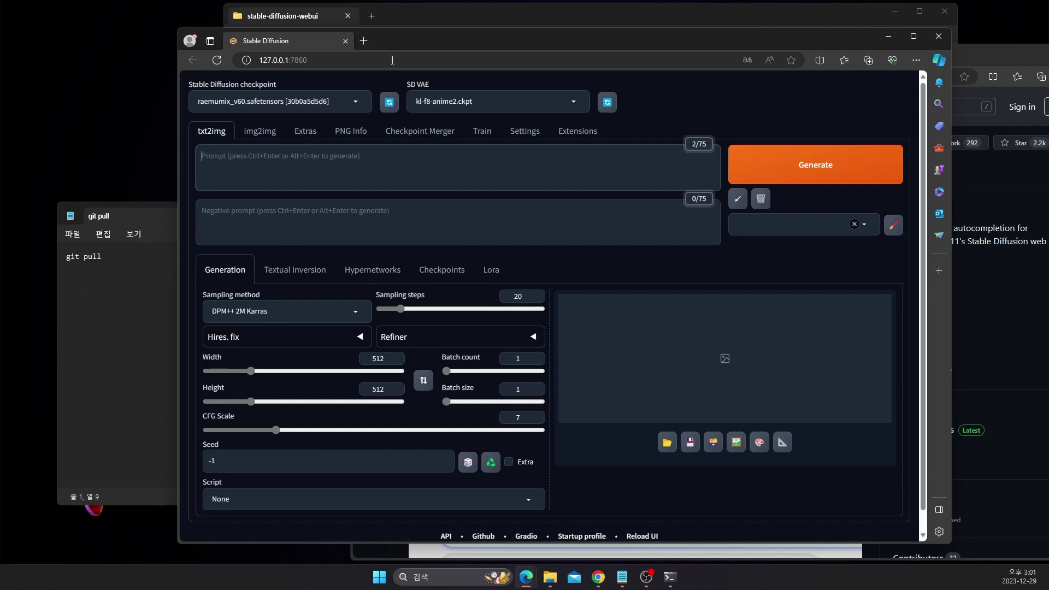
# Step: Copy the HTTPS clone URL of the a1111-sd-webui-tagcomplete repository on GitHub
pyautogui.moveTo(432, 41); pyautogui.dragTo(380, 40)
pyautogui.hotkey('alt', 'Tab')
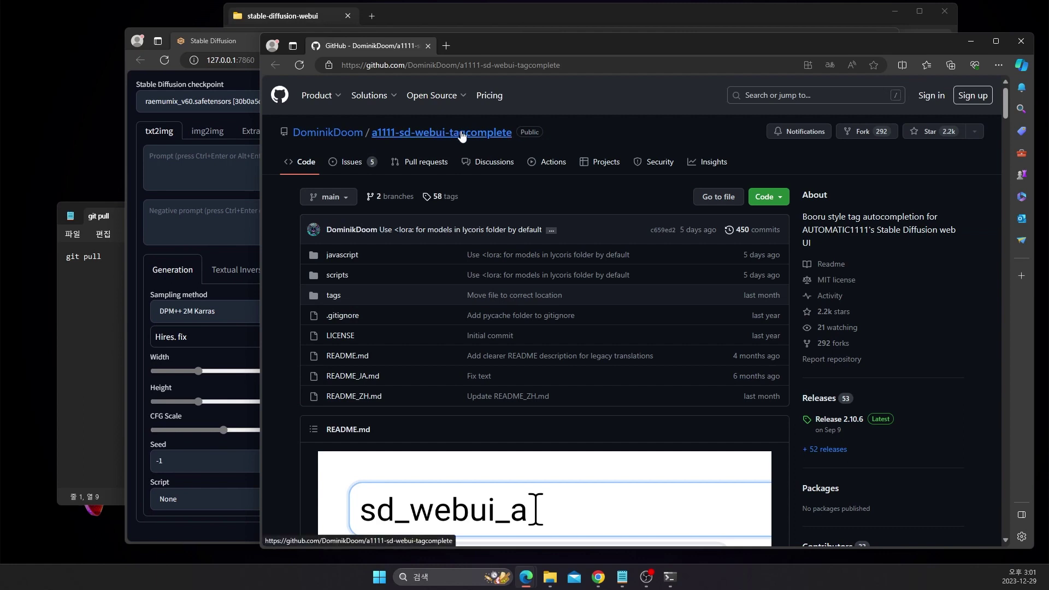
pyautogui.click(775, 203)
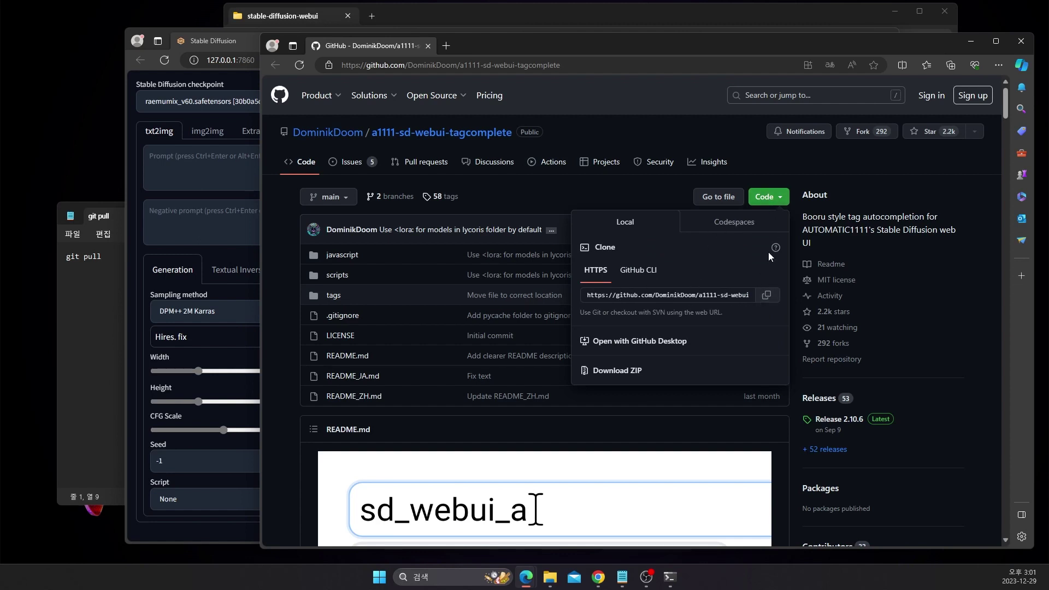
pyautogui.click(767, 296)
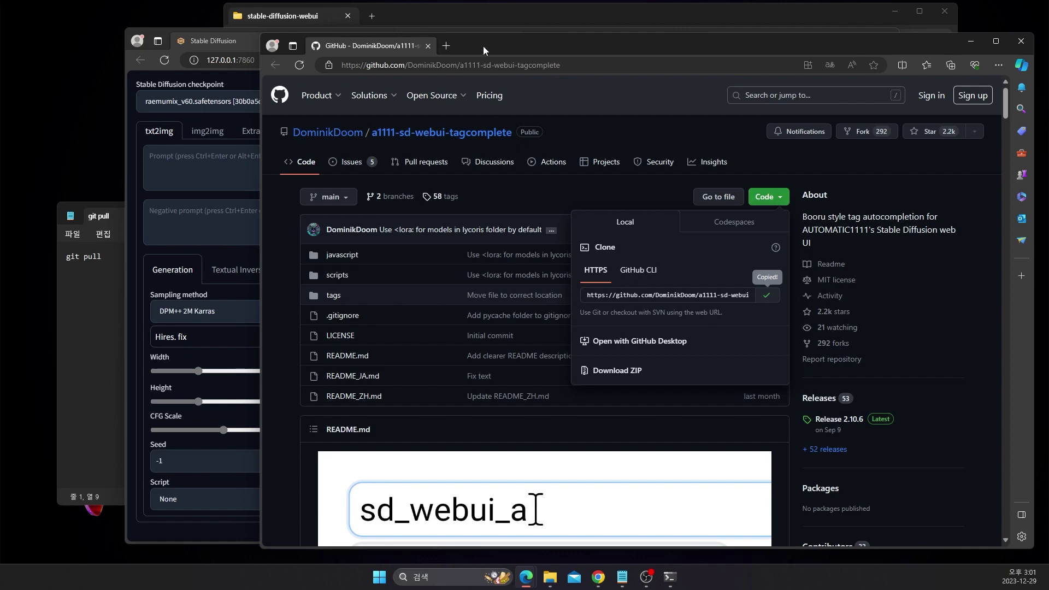
# Step: Return to the web UI's extension installer and paste the copied a1111-sd-webui-tagcomplete.git address as the extension's git repository URL
pyautogui.moveTo(486, 48); pyautogui.dragTo(531, 265)
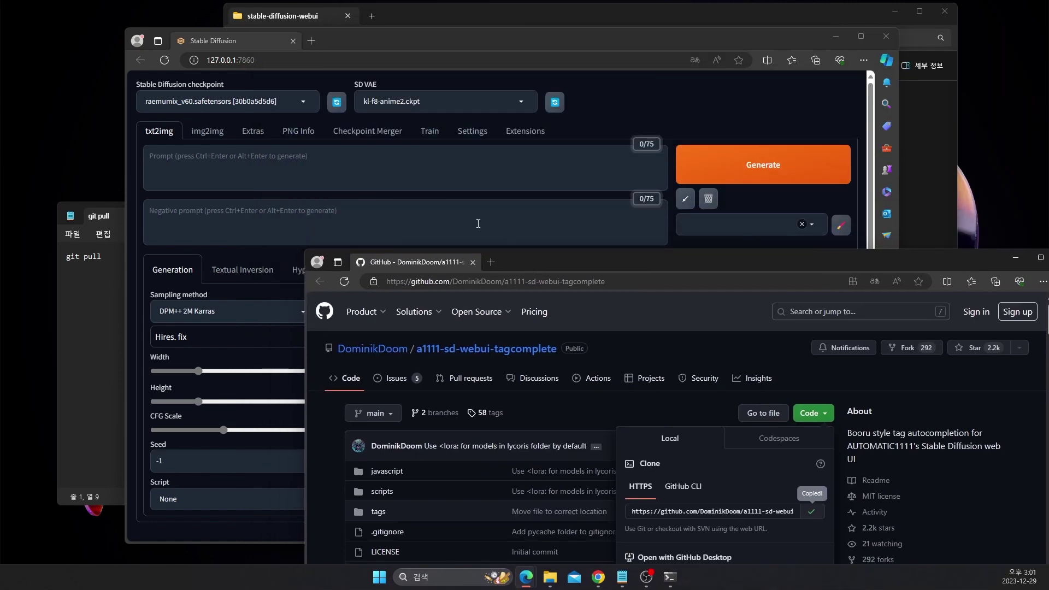
pyautogui.click(536, 73)
pyautogui.click(525, 131)
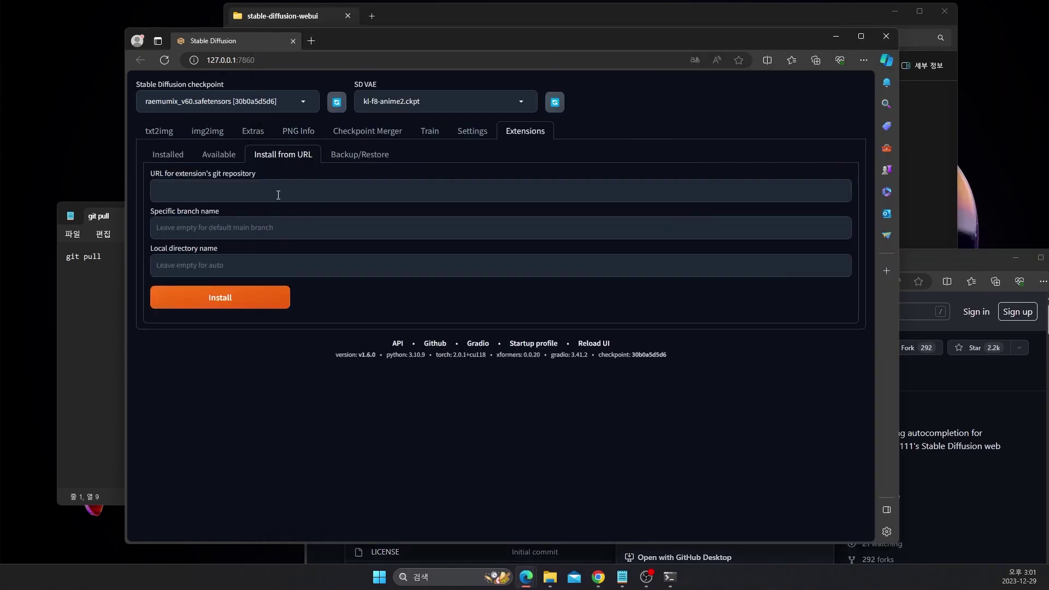
pyautogui.click(254, 192)
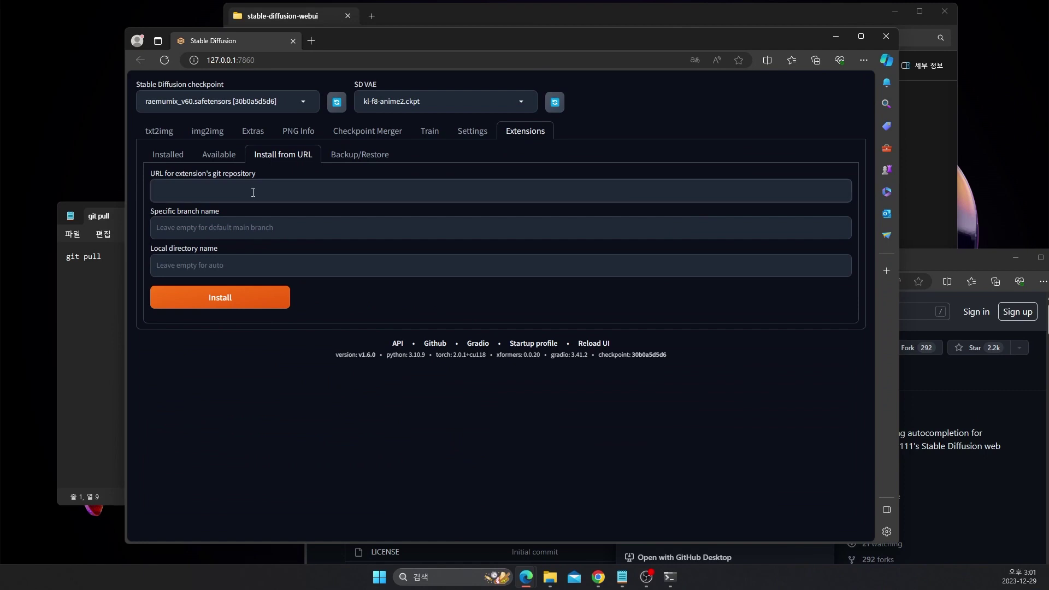
pyautogui.hotkey('ctrl', 'v')
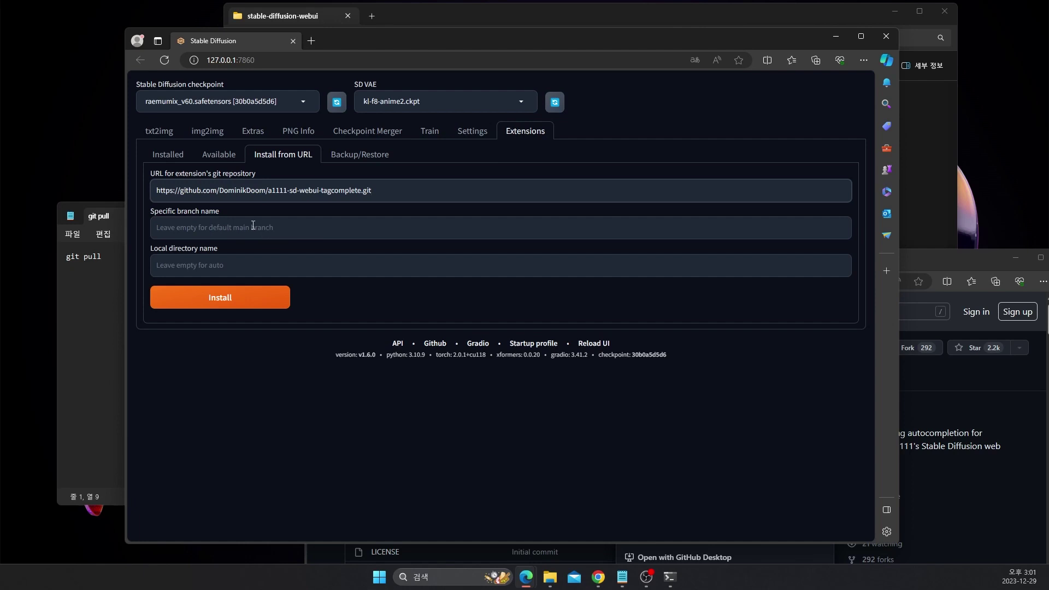
# Step: Review the installed extensions, install a1111-sd-webui-tagcomplete, and apply it by restarting the UI
pyautogui.click(171, 158)
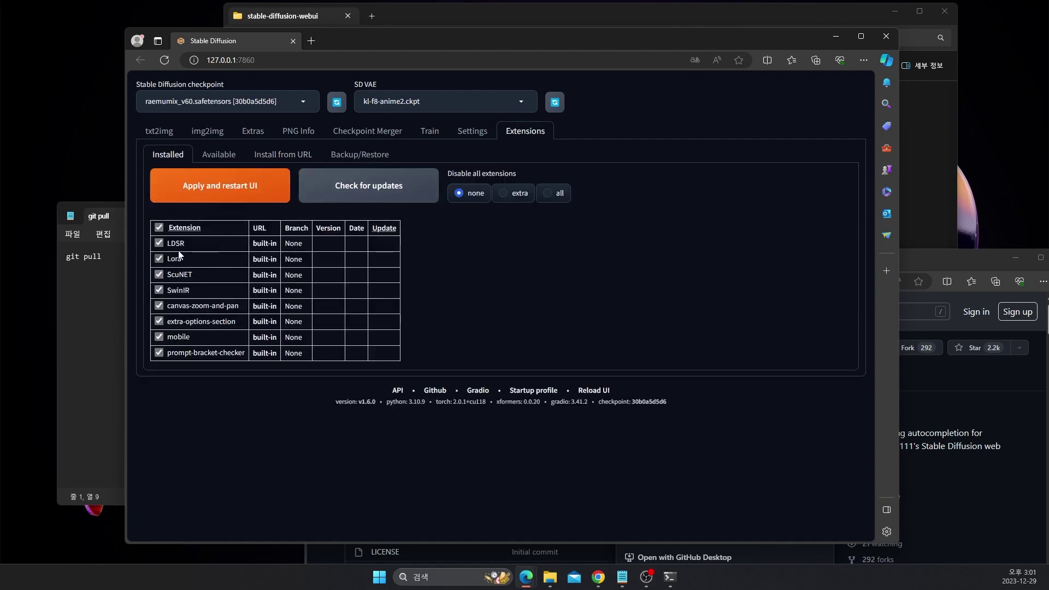
pyautogui.click(300, 158)
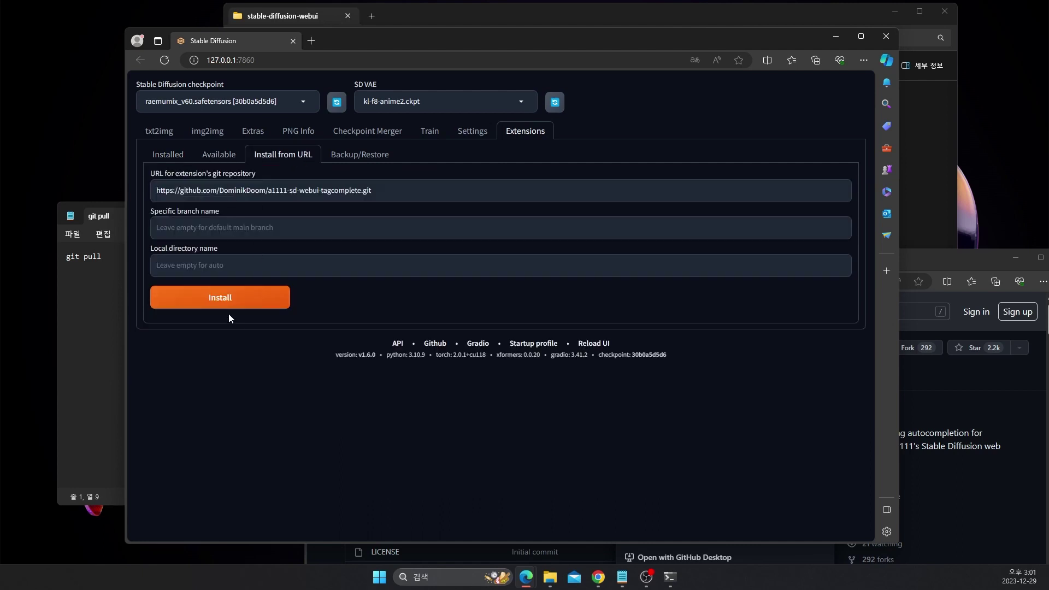
pyautogui.click(229, 300)
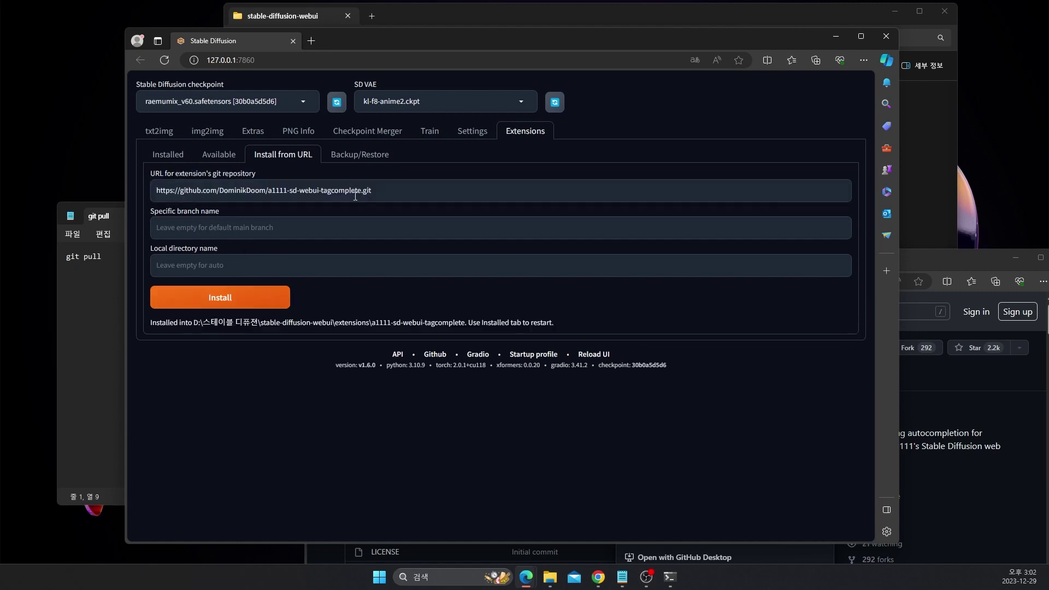
pyautogui.click(174, 156)
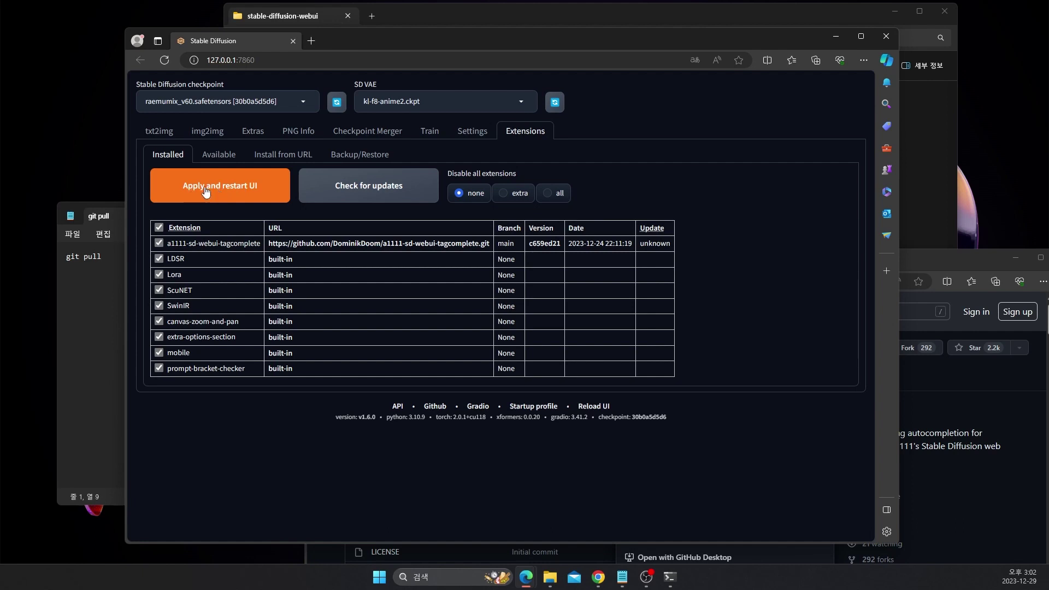
pyautogui.click(226, 193)
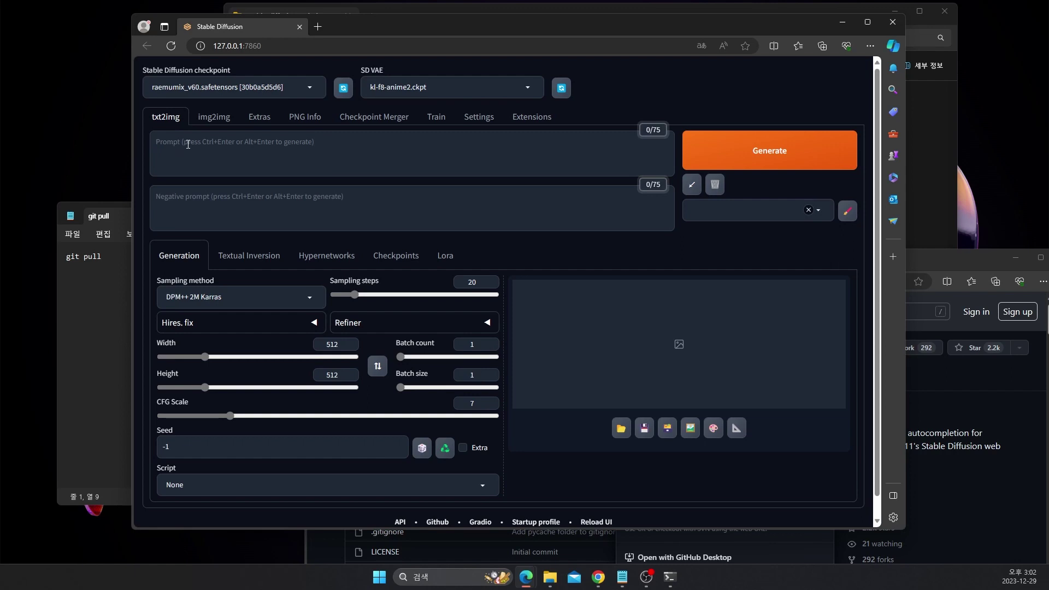
# Step: Enter the tag "1boy," in the txt2img prompt using the autocomplete suggestion and generate an image
pyautogui.click(188, 144)
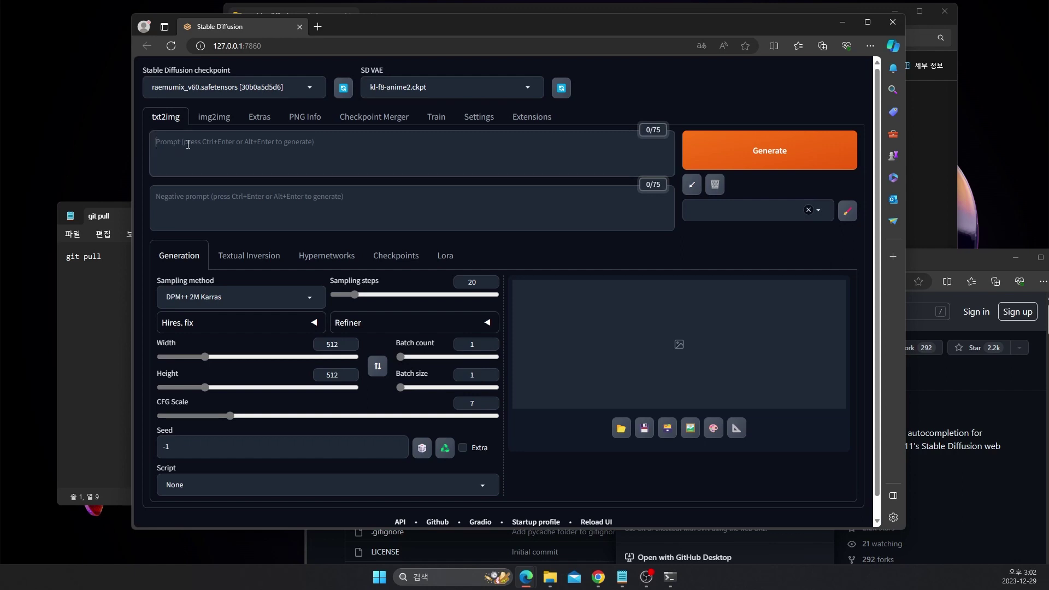
pyautogui.write('1boy,')
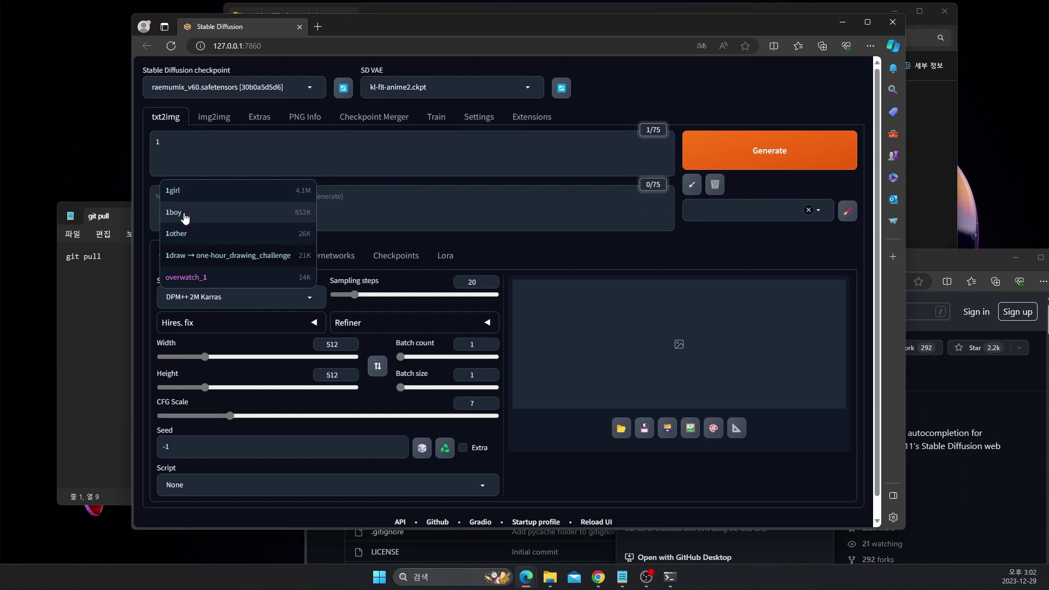
pyautogui.click(185, 217)
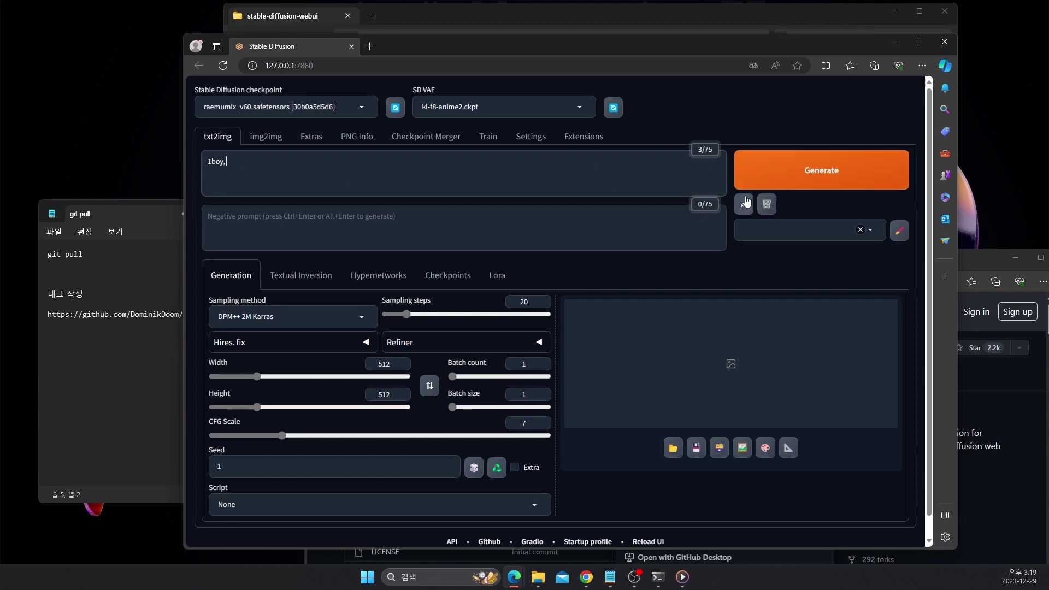
pyautogui.click(790, 183)
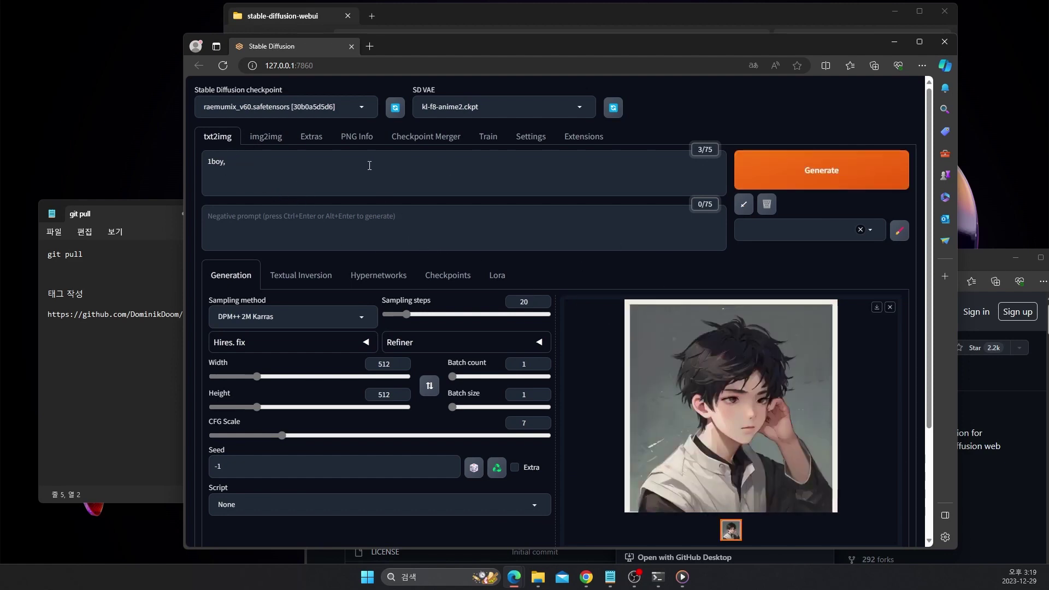
# Step: Bring up the sd-webui-ar repository page on GitHub and copy its HTTPS clone URL
pyautogui.click(585, 138)
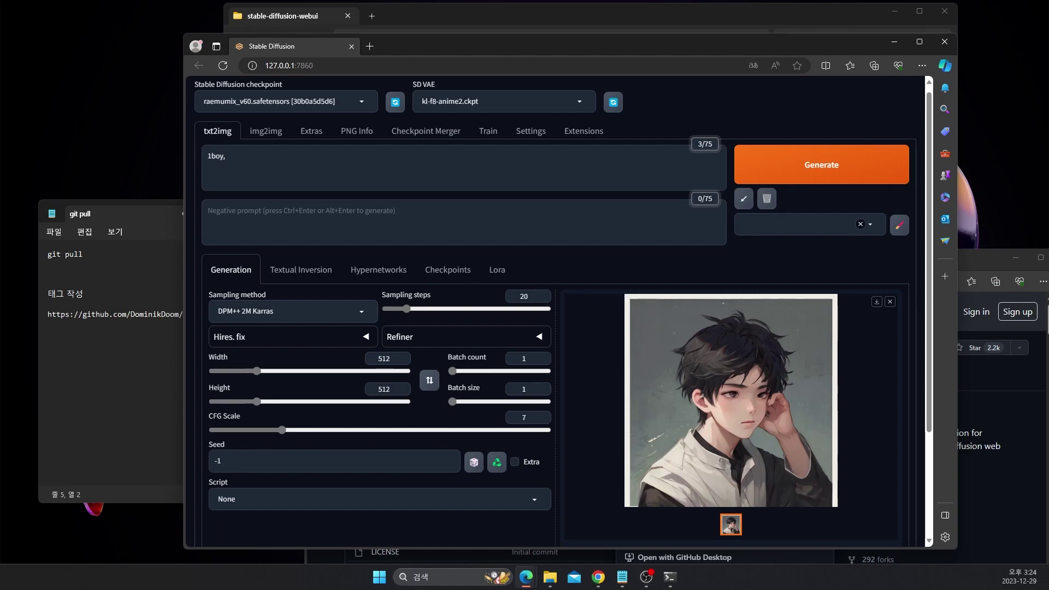
pyautogui.moveTo(1048, 106); pyautogui.dragTo(626, 79)
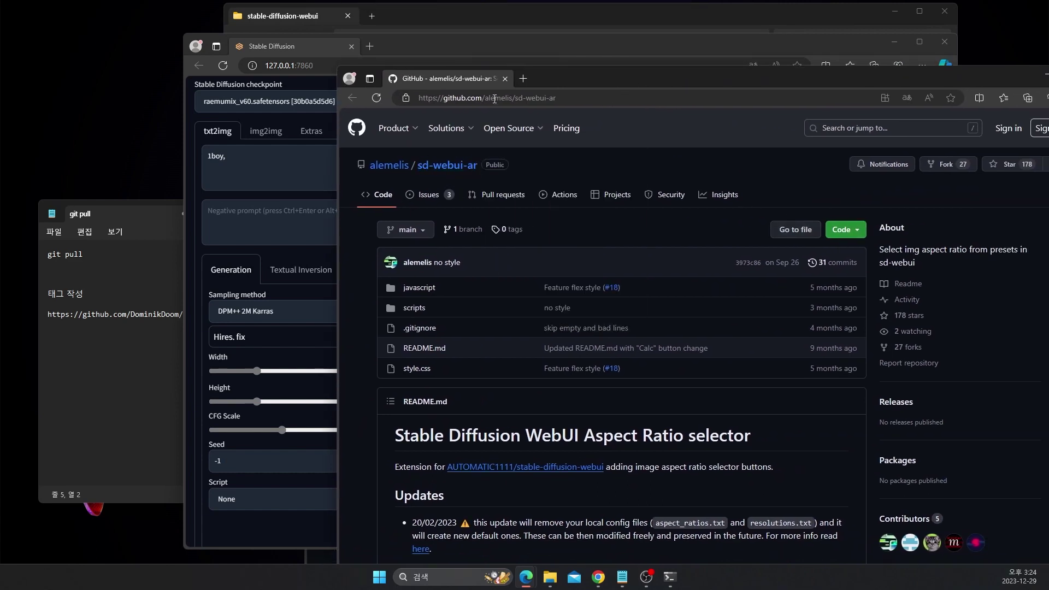
pyautogui.click(844, 229)
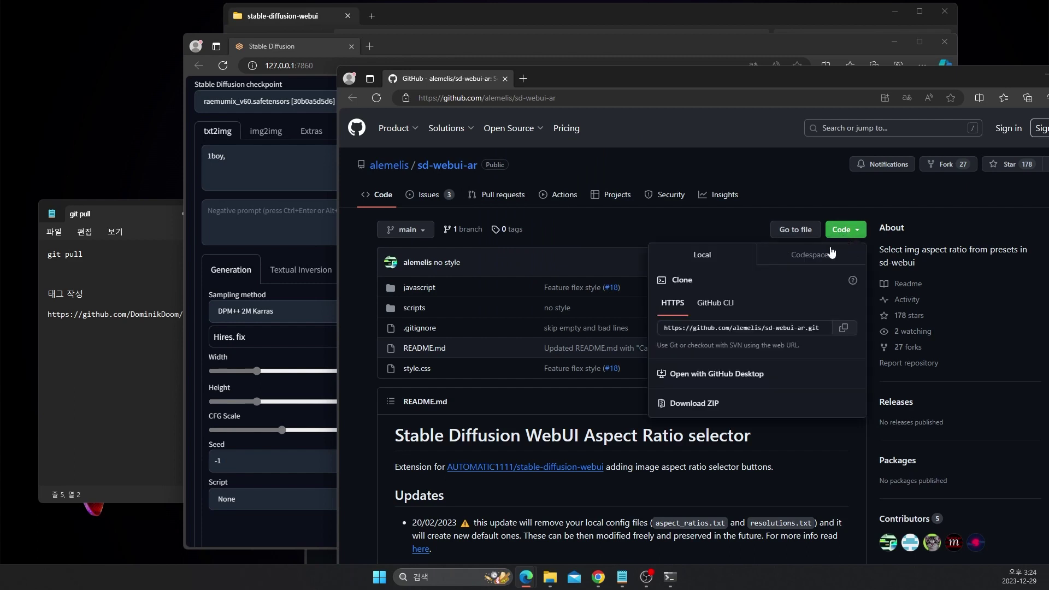
pyautogui.click(844, 328)
# Step: Install the sd-webui-ar extension in the web UI from the copied git URL and open the list of installed extensions
pyautogui.moveTo(686, 78); pyautogui.dragTo(1044, 65)
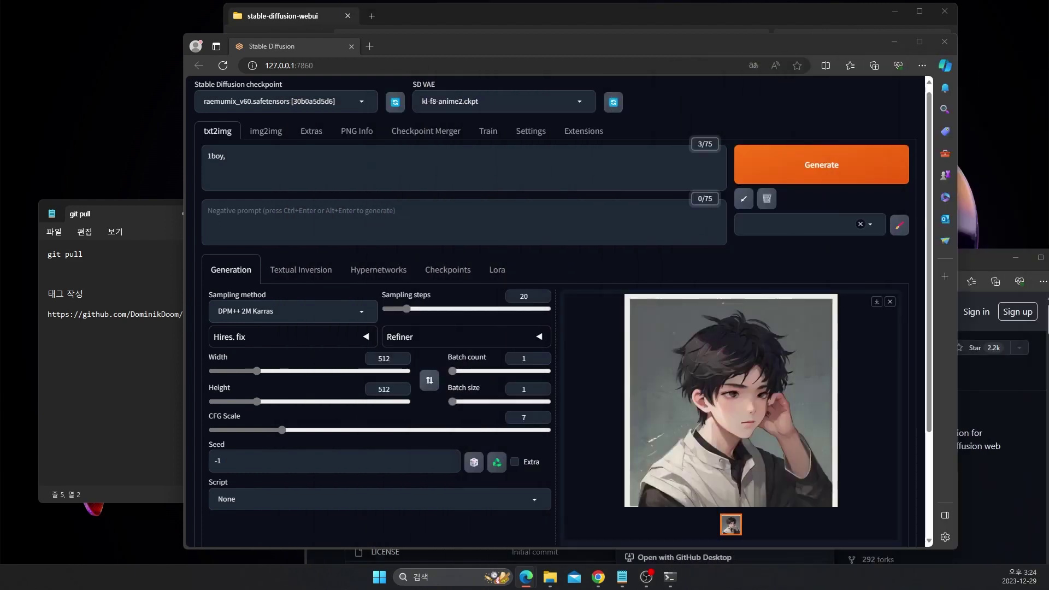
pyautogui.click(580, 131)
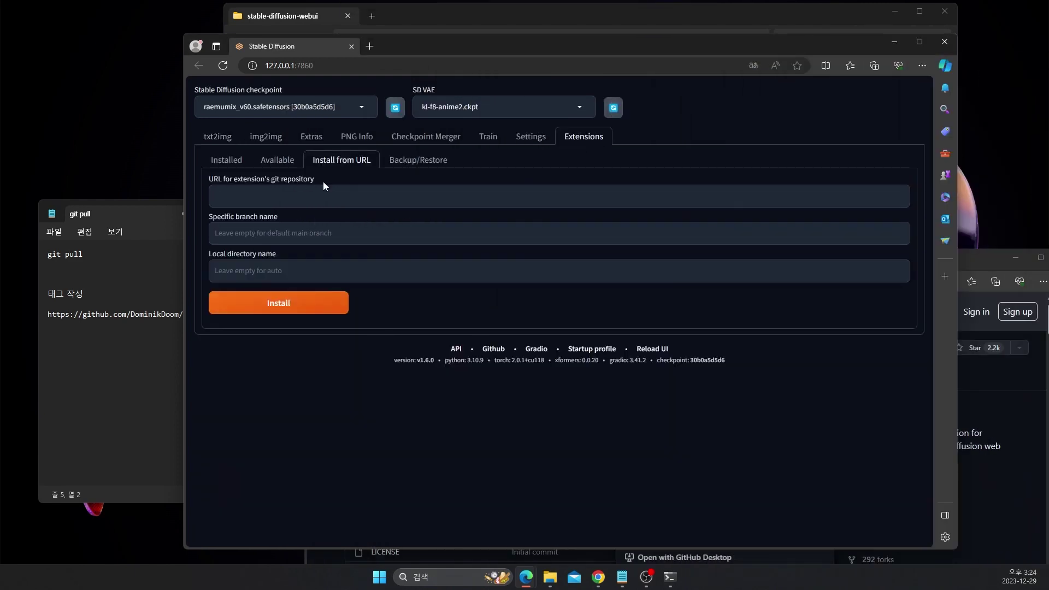
pyautogui.click(277, 160)
pyautogui.click(341, 159)
pyautogui.click(278, 198)
pyautogui.hotkey('ctrl', 'v')
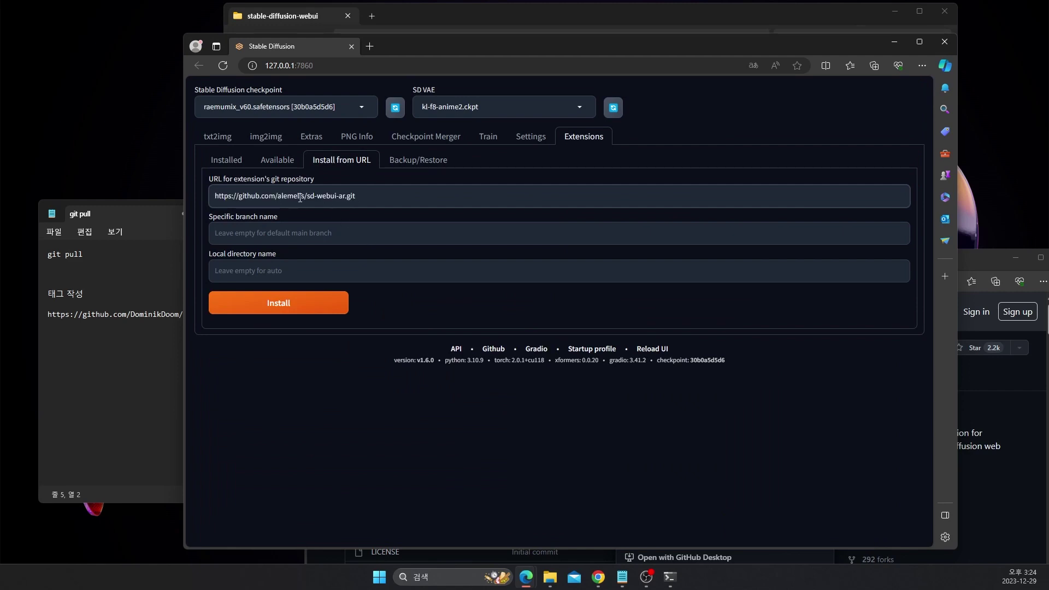
pyautogui.click(294, 307)
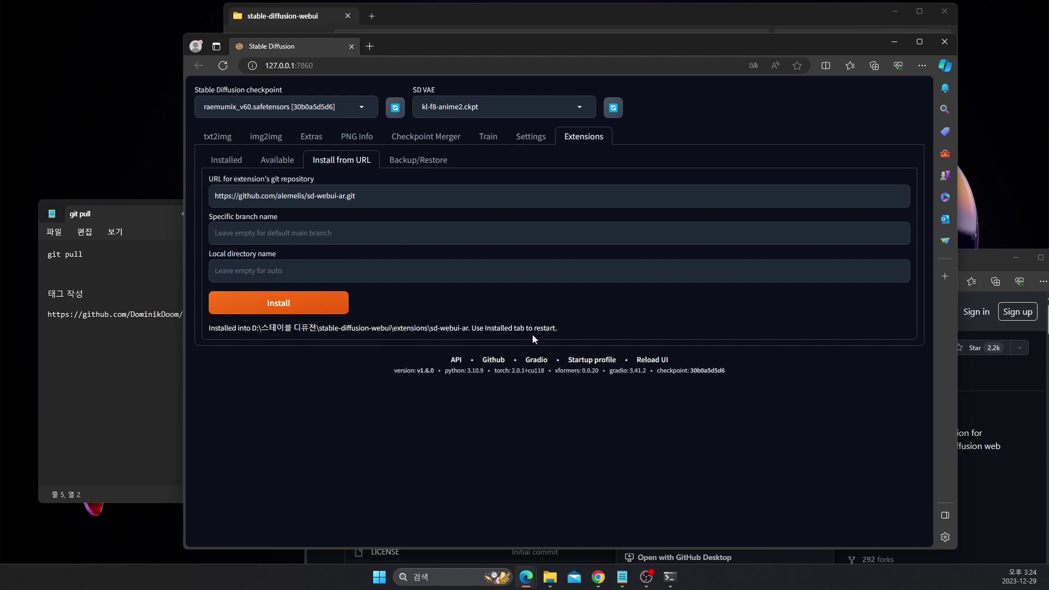
pyautogui.click(226, 160)
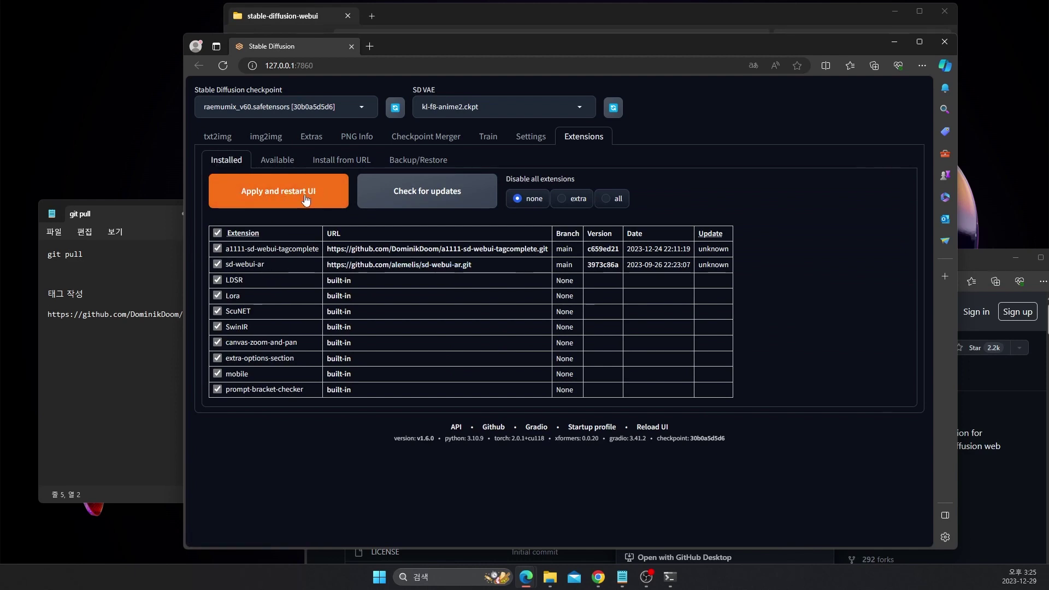
# Step: Check the txt2img generation settings and apply the sd-webui-ar extension by restarting the UI
pyautogui.click(227, 142)
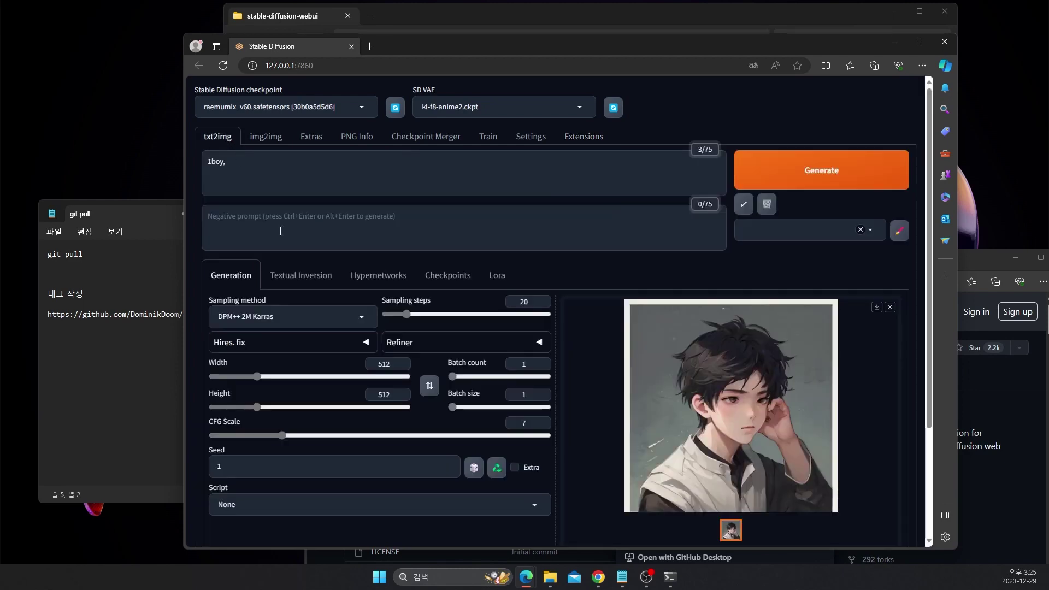
pyautogui.scroll(-3, 246, 394)
pyautogui.scroll(3, 298, 318)
pyautogui.click(583, 136)
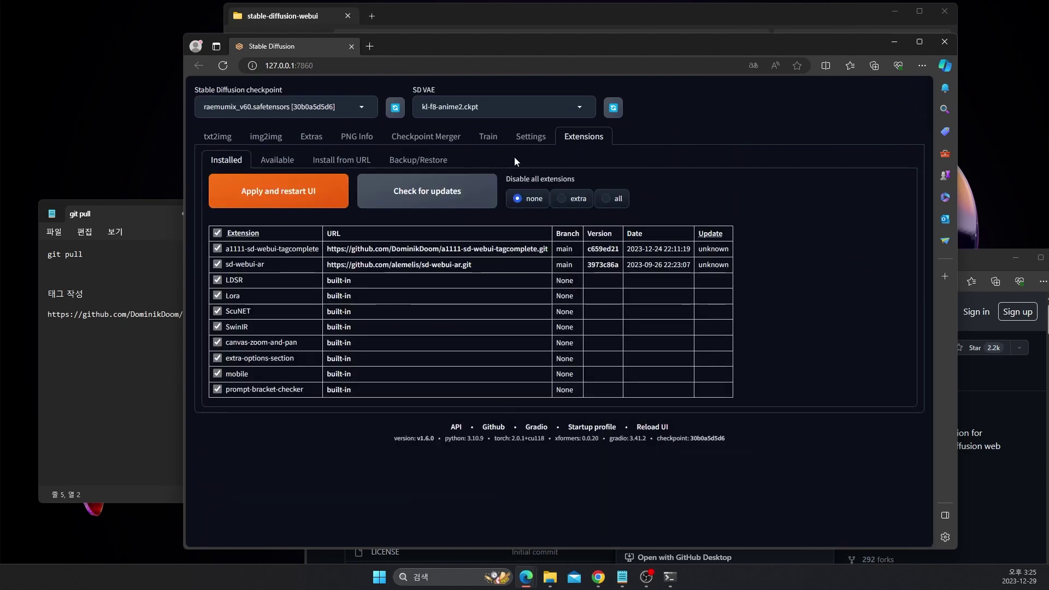
pyautogui.click(305, 195)
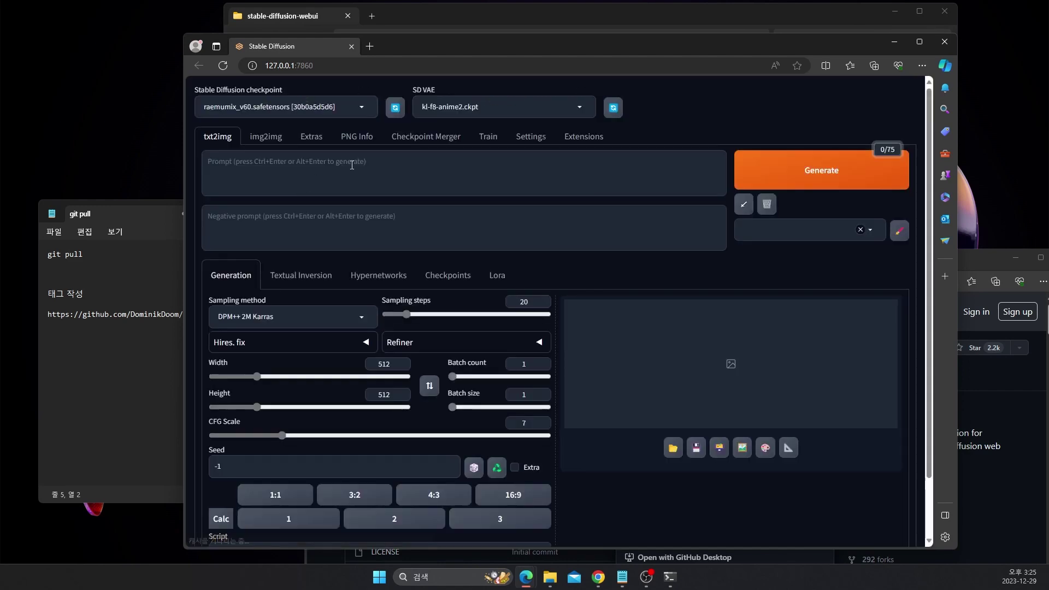
# Step: Try the 3:2 and 4:3 aspect ratio presets in the txt2img settings and set the image to 16:9
pyautogui.scroll(-3, 364, 213)
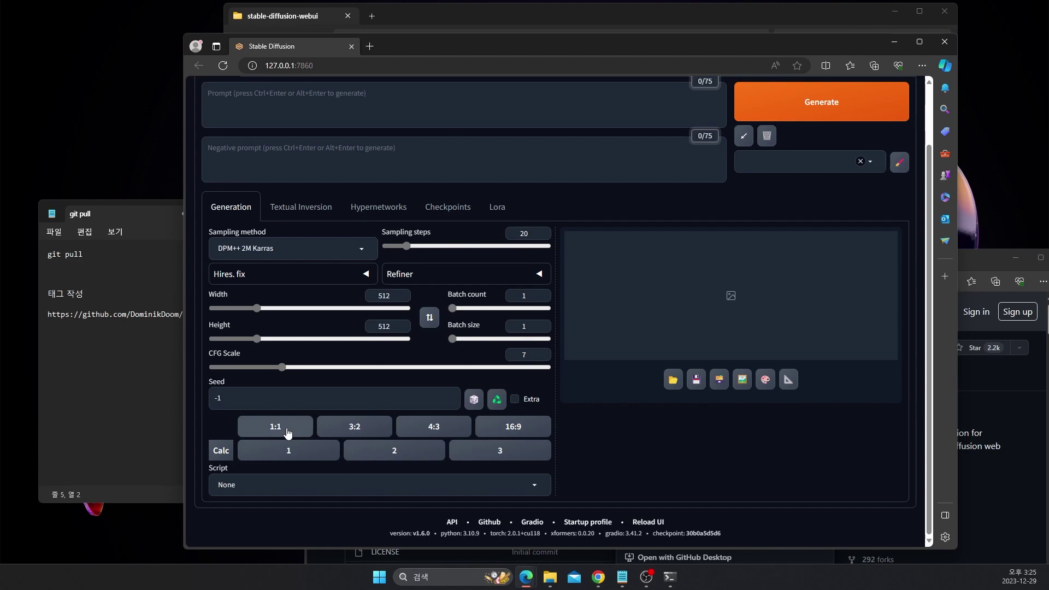
pyautogui.click(356, 430)
pyautogui.click(436, 429)
pyautogui.click(529, 429)
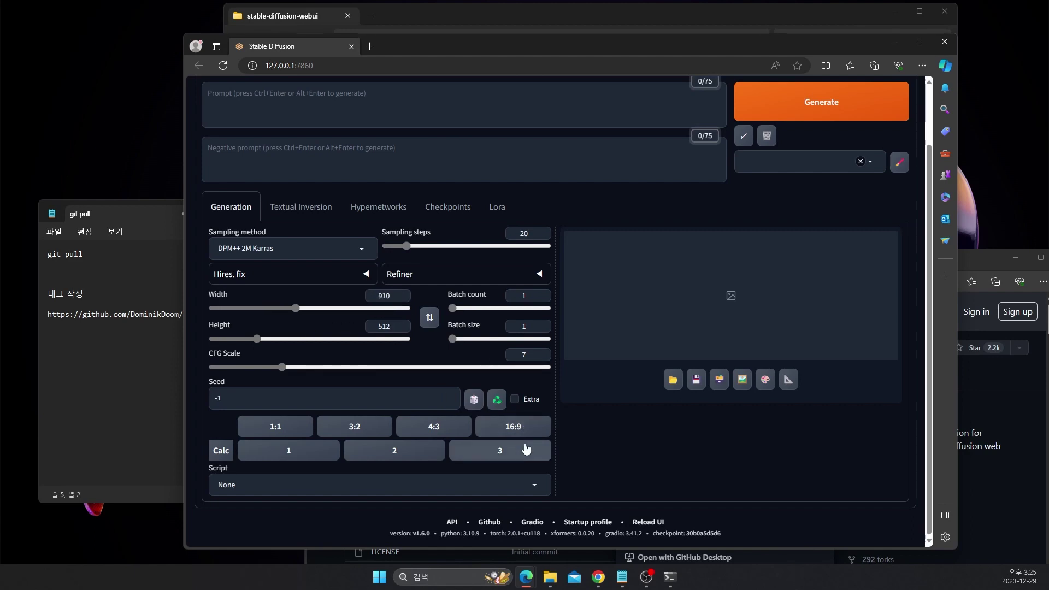
# Step: Enter the autocompleted tag "1boy," as the prompt and generate an image at the 16:9 size
pyautogui.scroll(2, 514, 426)
pyautogui.click(312, 165)
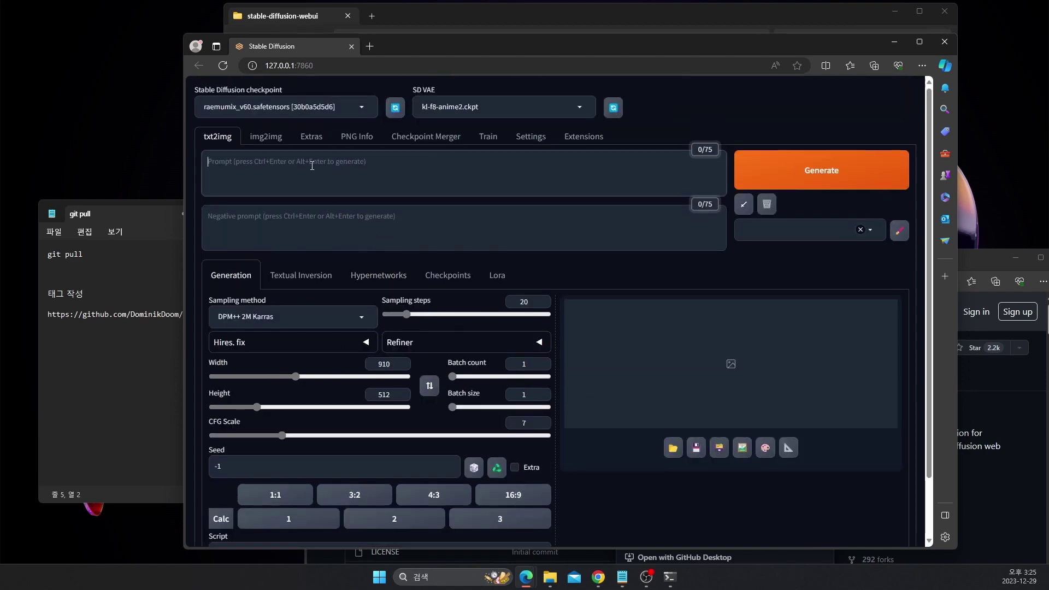
pyautogui.write('1')
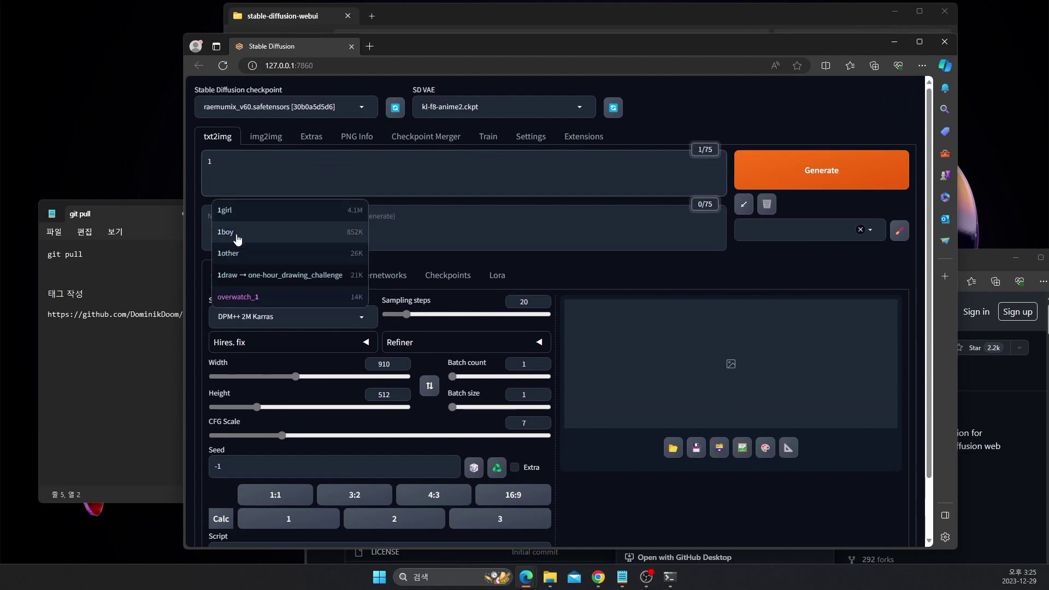
pyautogui.click(237, 230)
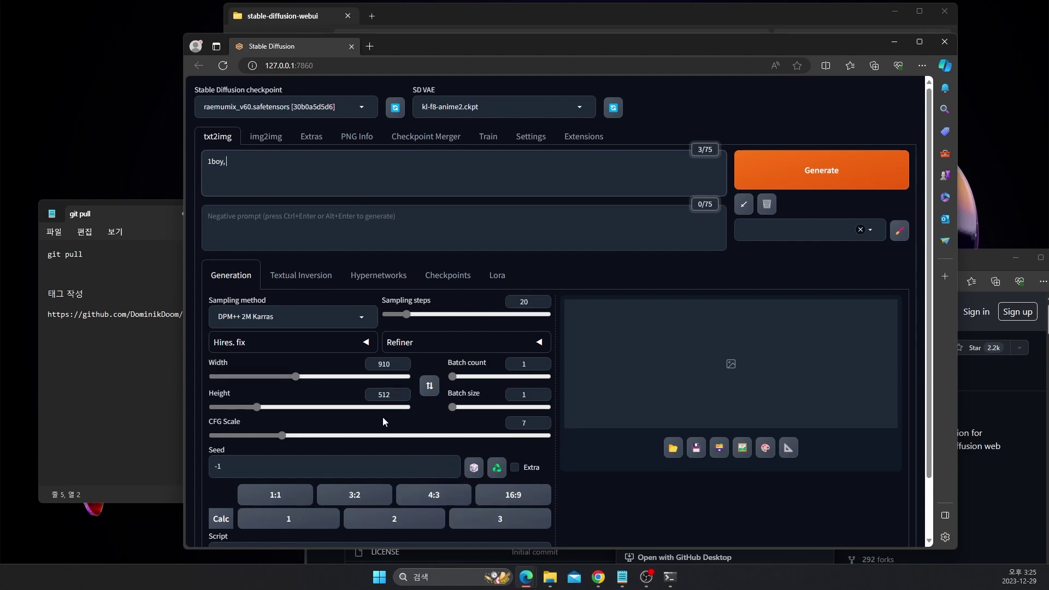
pyautogui.click(823, 171)
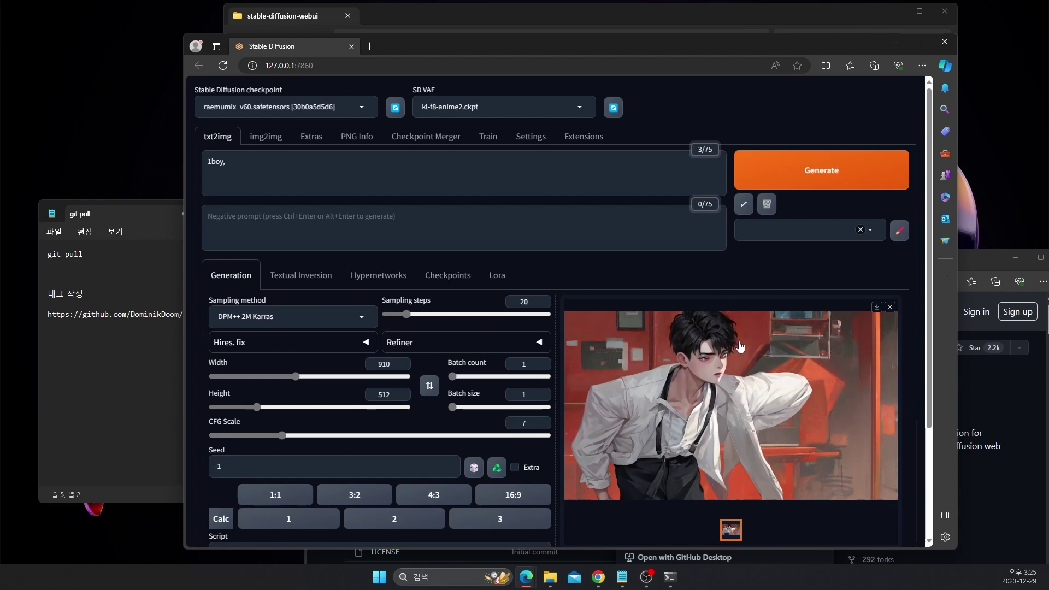
# Step: Generate one image with the 4:3 aspect ratio preset and another with the 3:2 preset
pyautogui.scroll(-1, 607, 378)
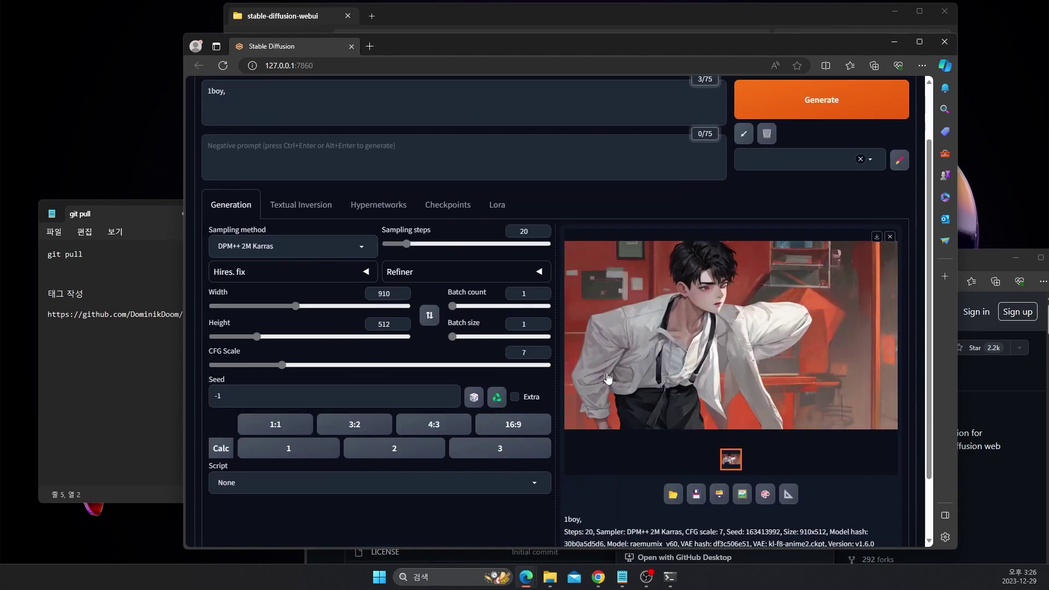
pyautogui.click(433, 425)
pyautogui.click(804, 107)
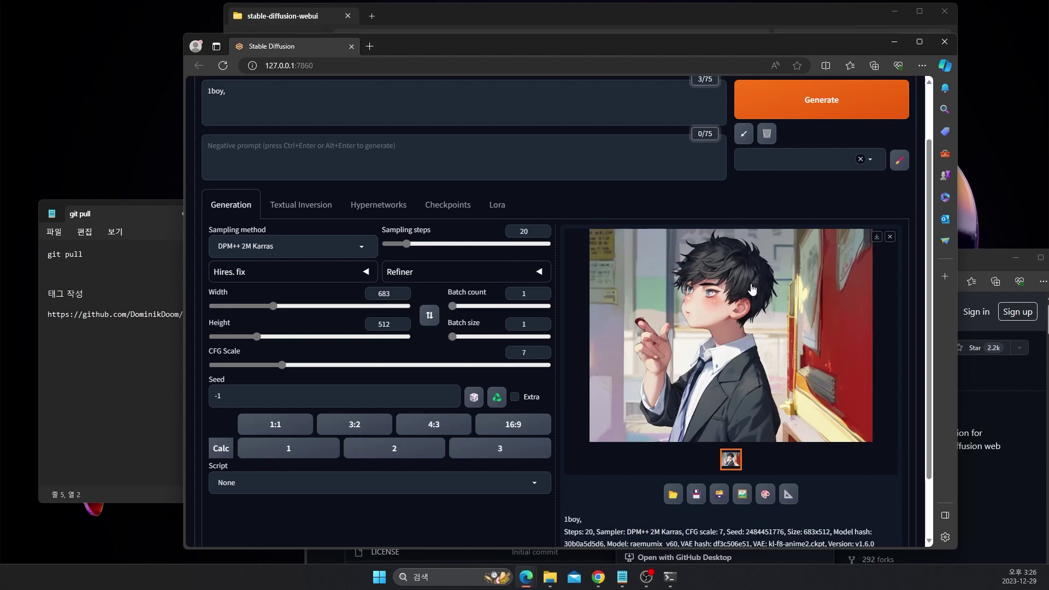
pyautogui.click(360, 434)
pyautogui.click(765, 109)
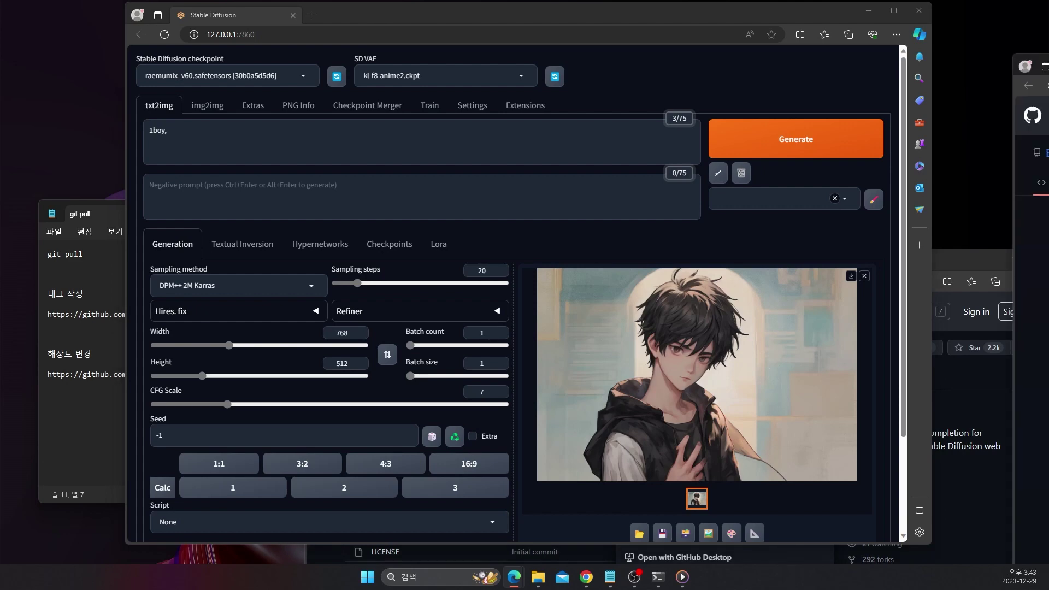
# Step: Bring up the Bing-su/adetailer repository page on GitHub and copy its HTTPS clone URL
pyautogui.moveTo(1048, 72); pyautogui.dragTo(610, 72)
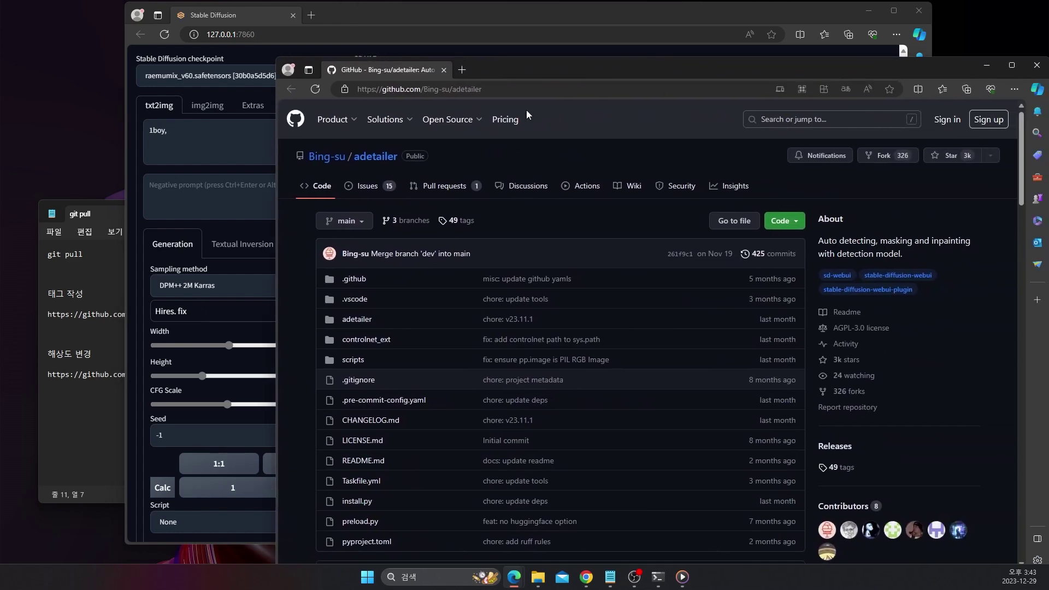
pyautogui.click(785, 223)
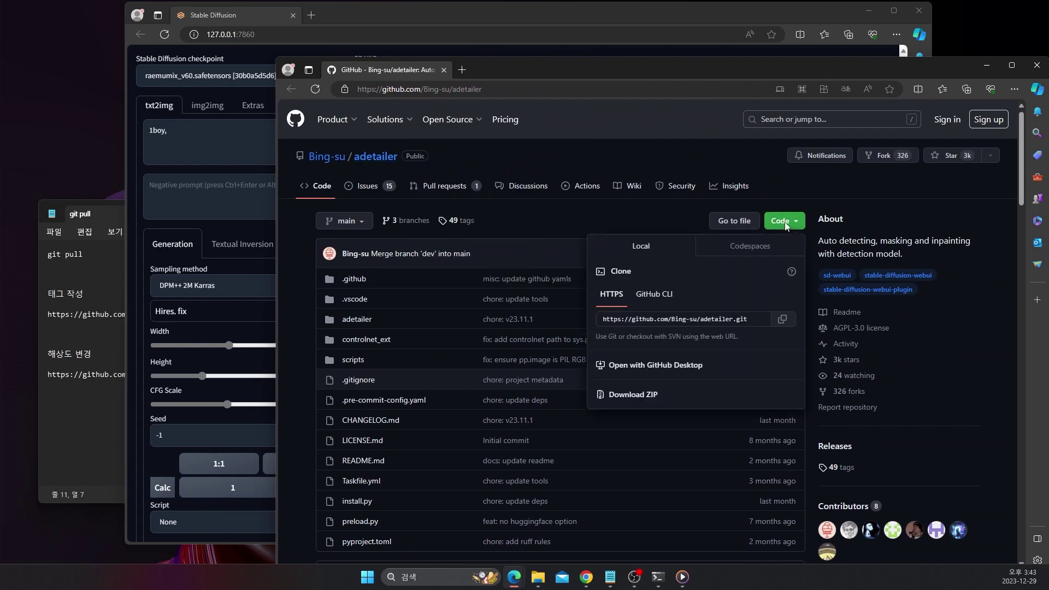
pyautogui.click(784, 322)
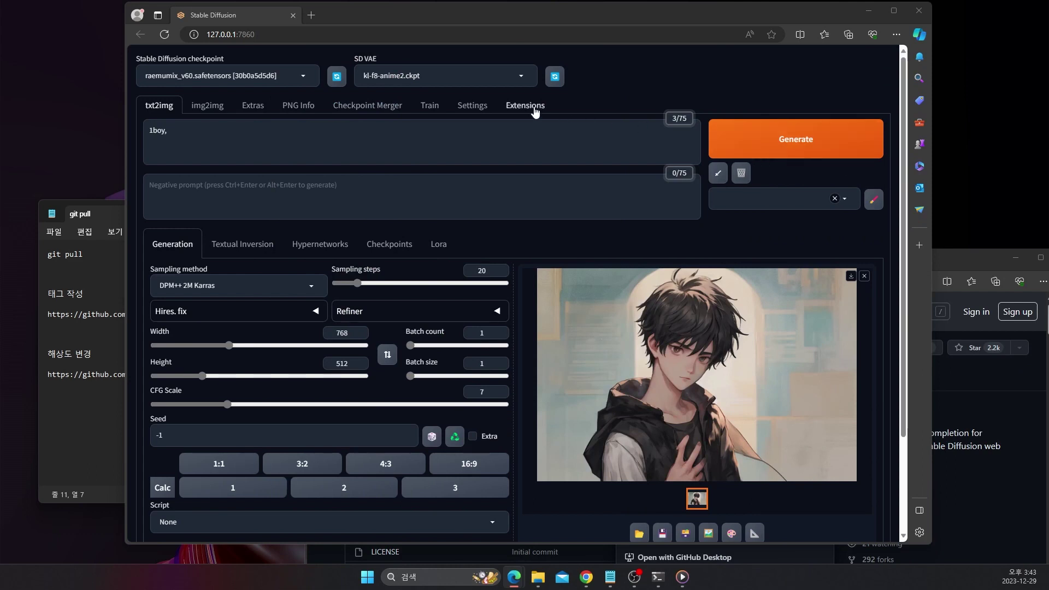
pyautogui.click(525, 105)
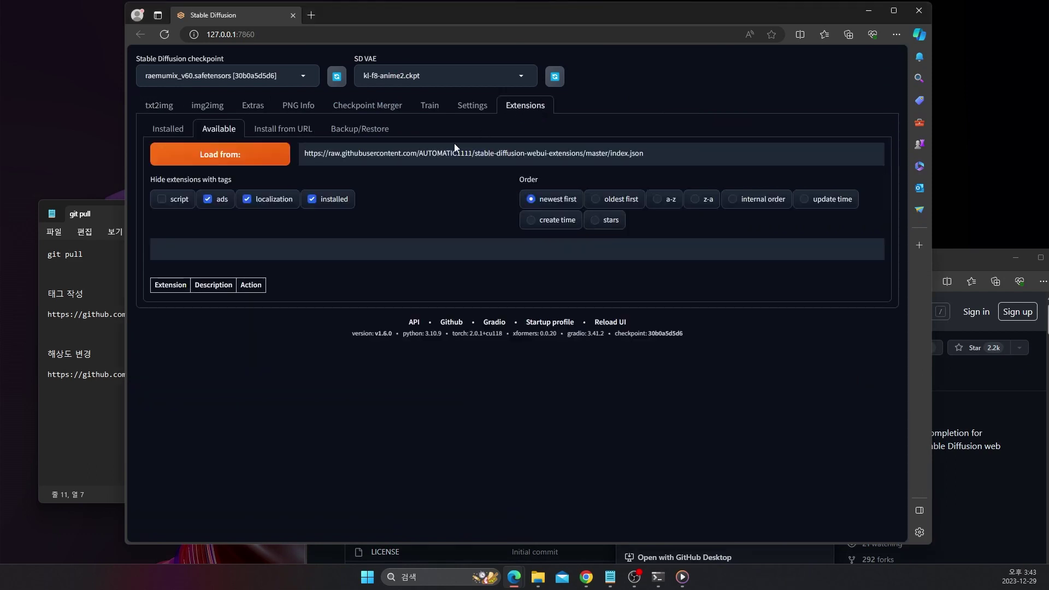
pyautogui.click(275, 132)
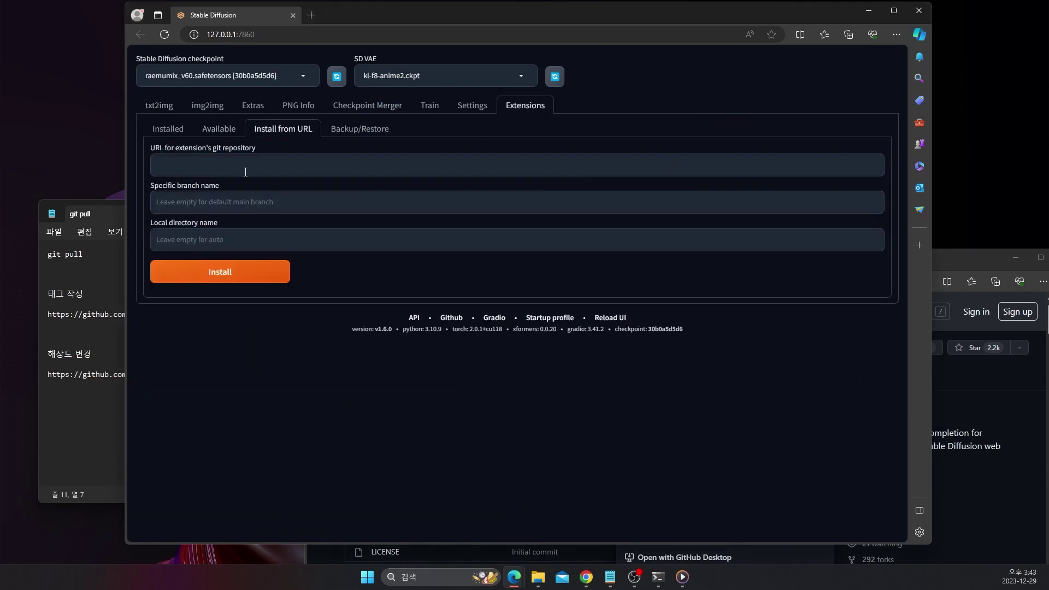
pyautogui.click(211, 164)
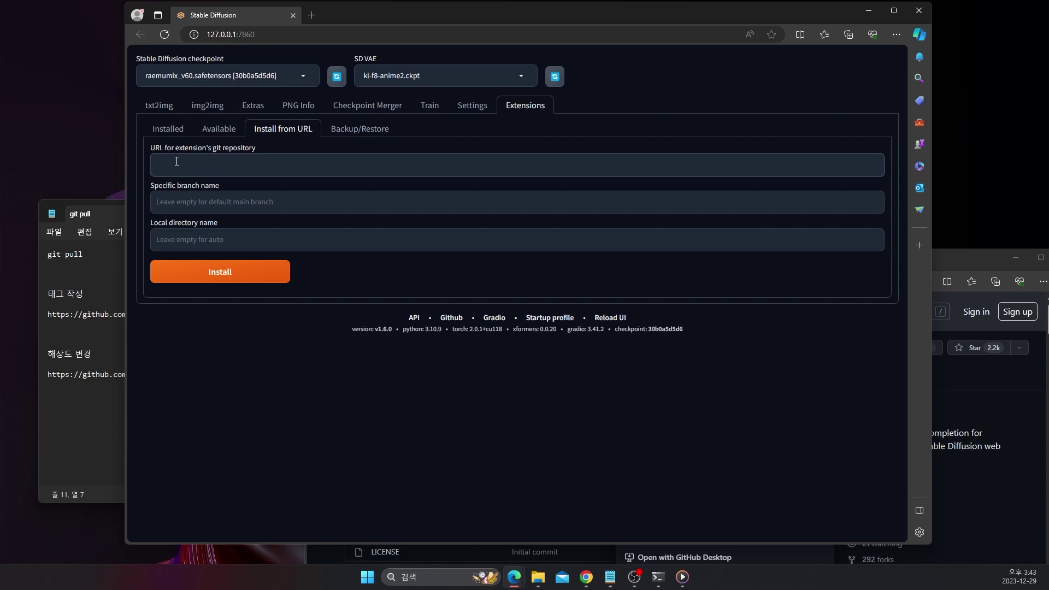
pyautogui.hotkey('ctrl', 'v')
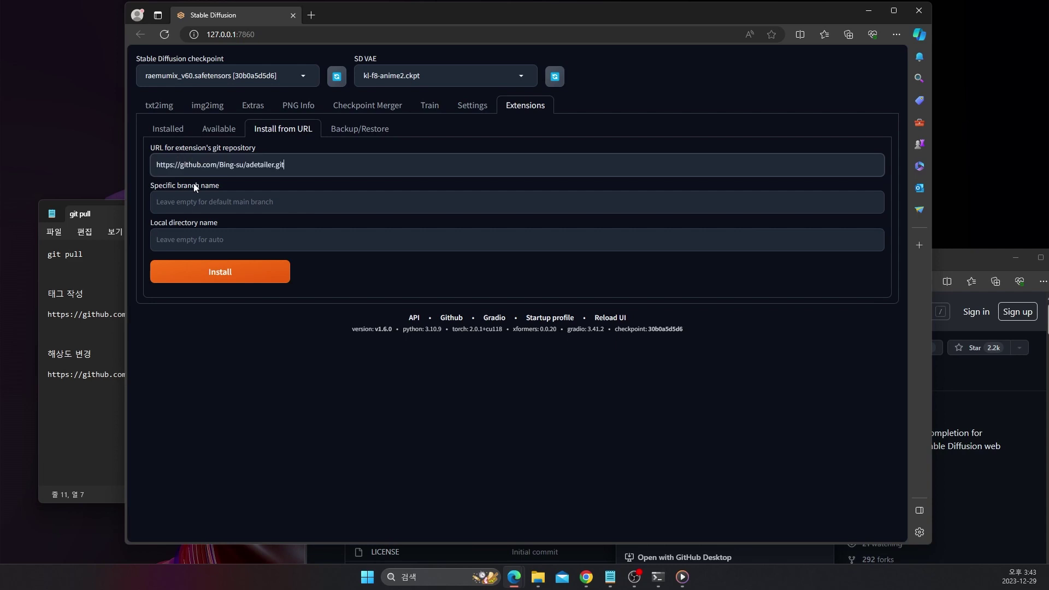
pyautogui.click(229, 275)
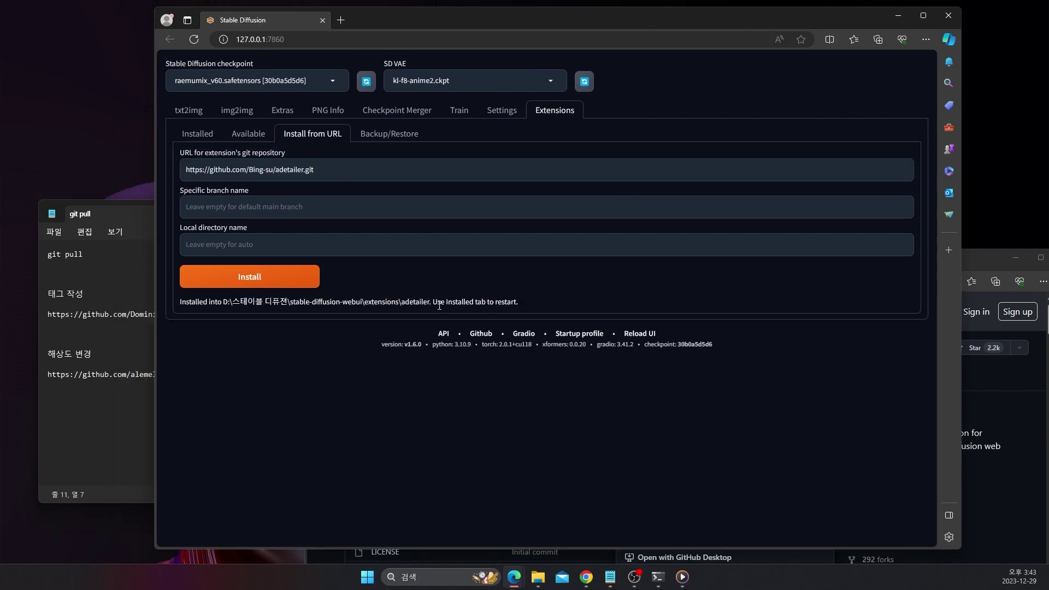
pyautogui.click(198, 134)
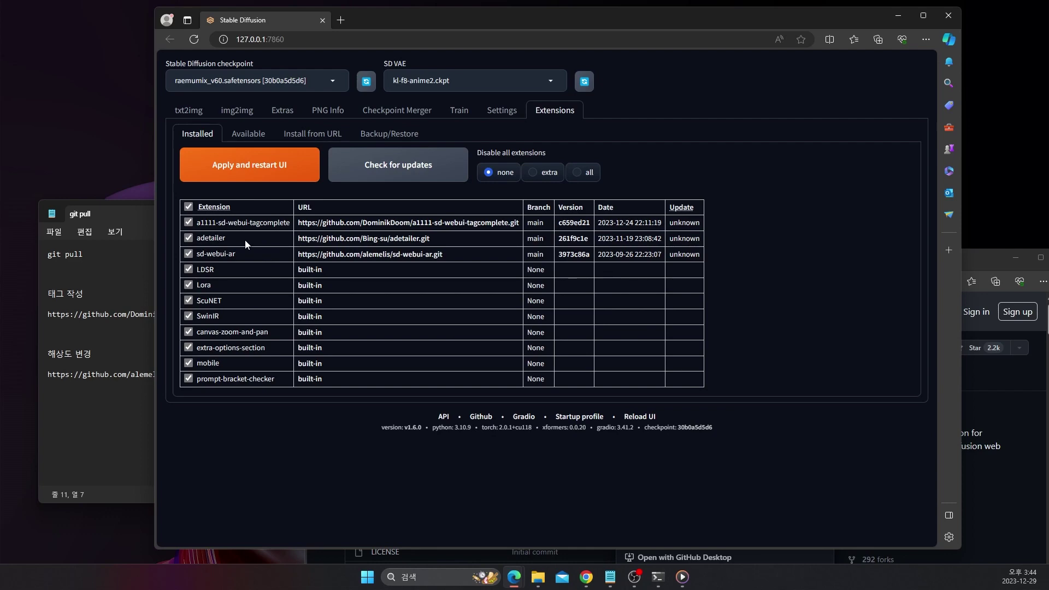
# Step: Look over the txt2img settings and apply the adetailer extension by restarting the UI
pyautogui.click(193, 111)
pyautogui.scroll(-2, 277, 381)
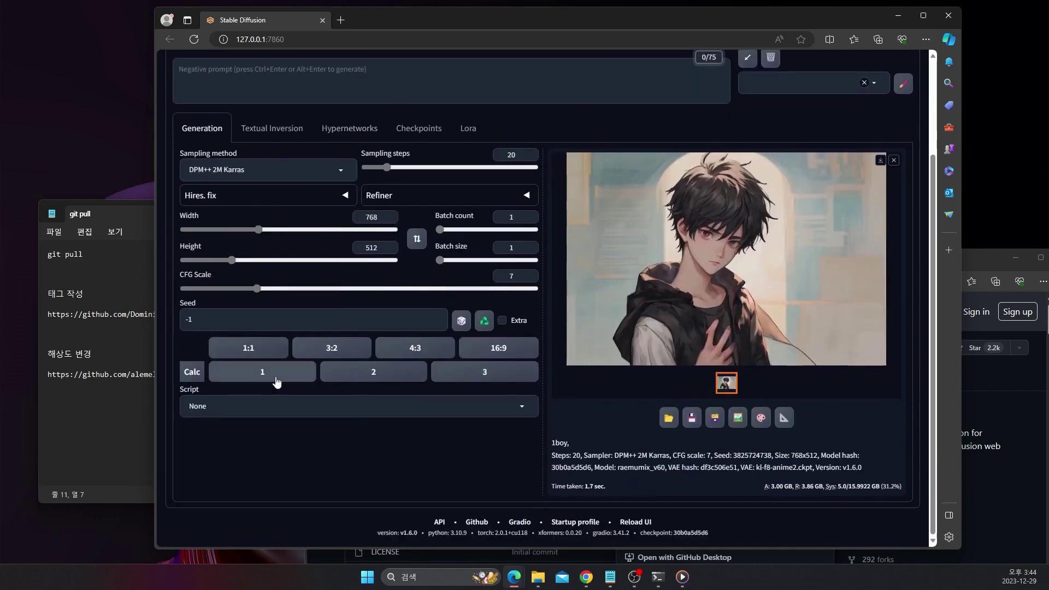
pyautogui.scroll(2, 262, 316)
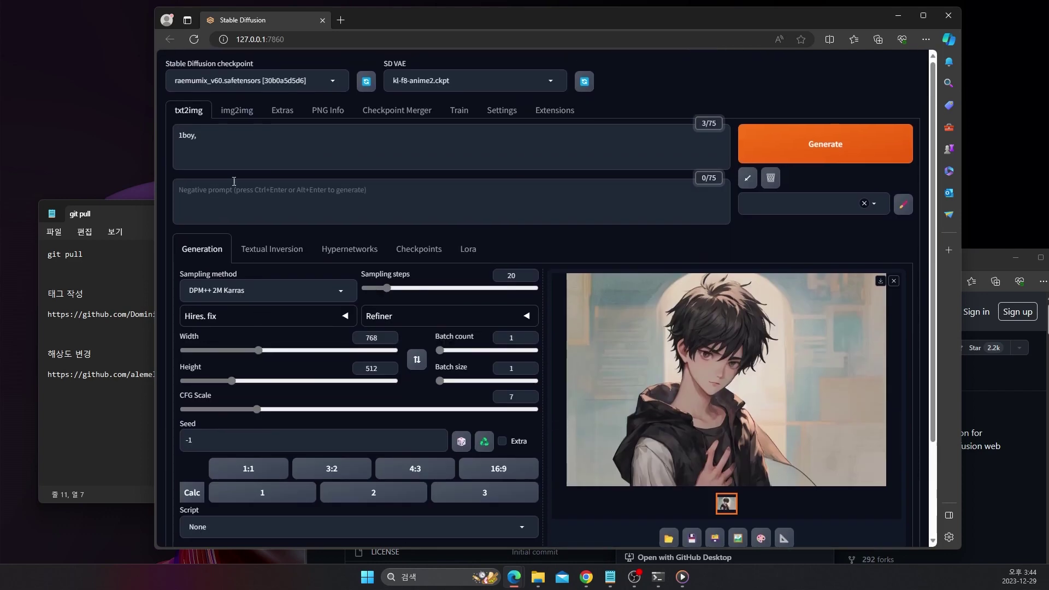
pyautogui.click(555, 112)
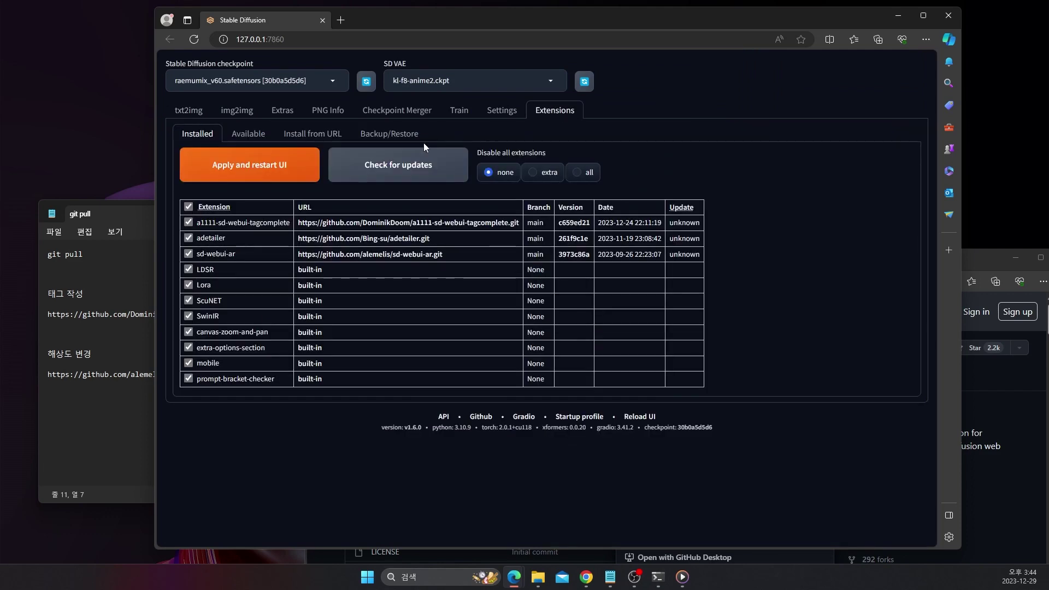
pyautogui.click(269, 171)
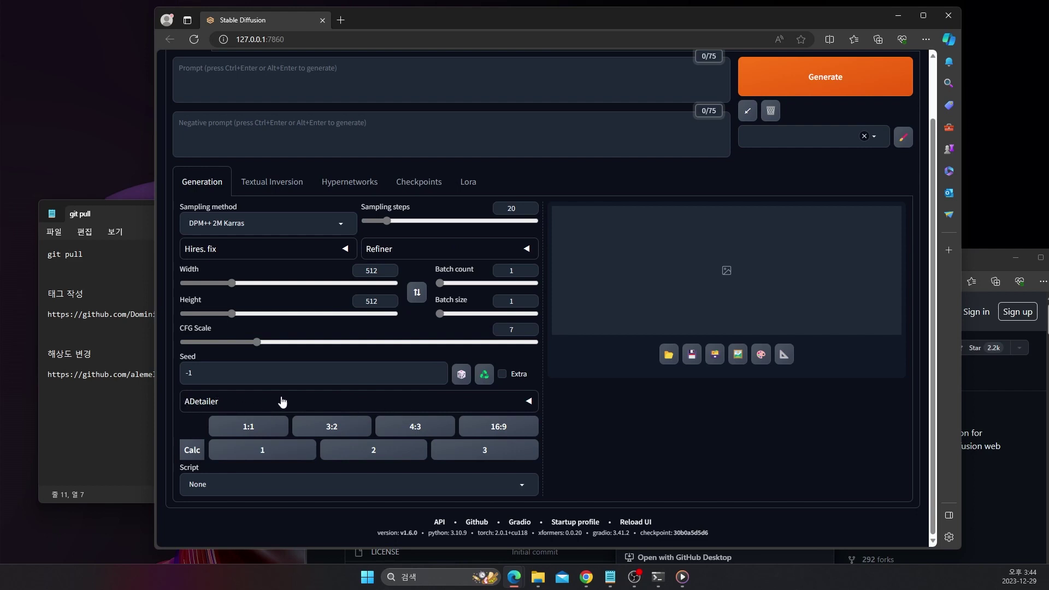
# Step: Expand the ADetailer section in the txt2img settings and review its model, prompt and detection options
pyautogui.click(513, 403)
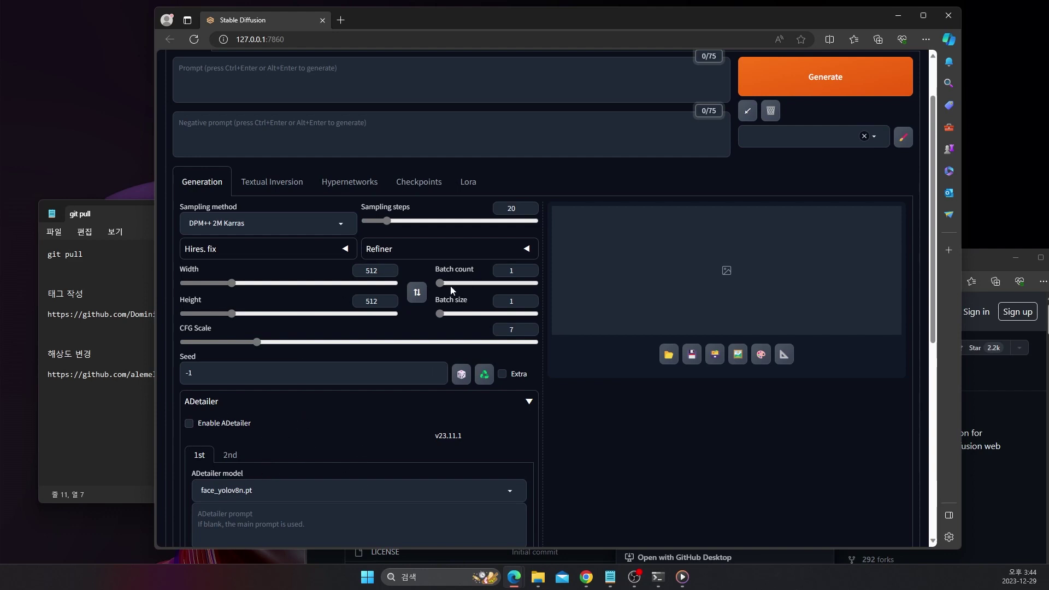
pyautogui.scroll(-3, 376, 386)
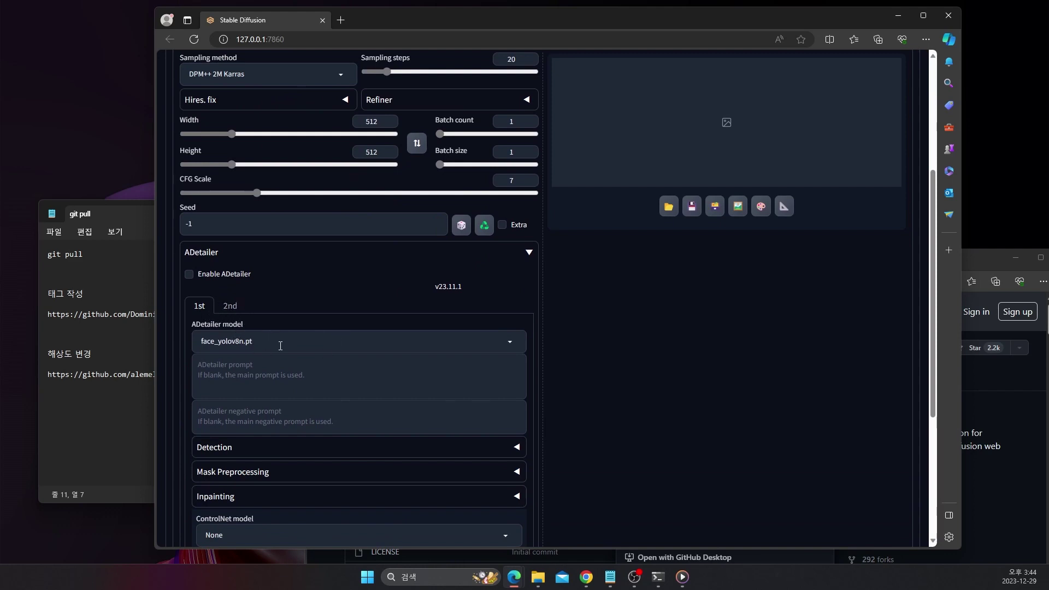
pyautogui.scroll(5, 279, 345)
pyautogui.scroll(-2, 313, 237)
pyautogui.scroll(2, 235, 274)
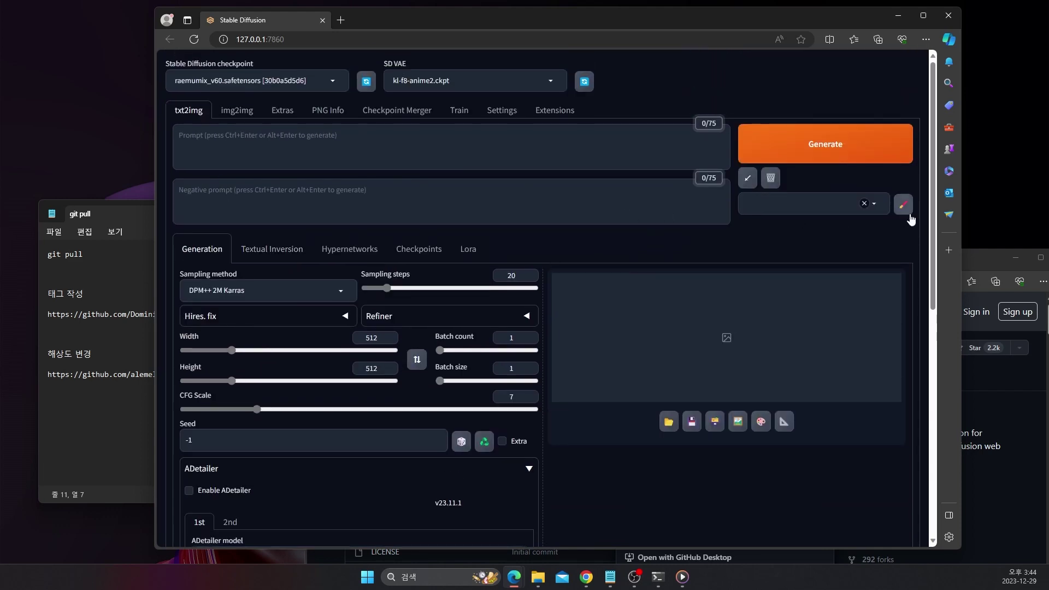
# Step: Open the stable-diffusion-webui outputs folder txt2img-images\2023-12-29 in File Explorer
pyautogui.press('super+e')
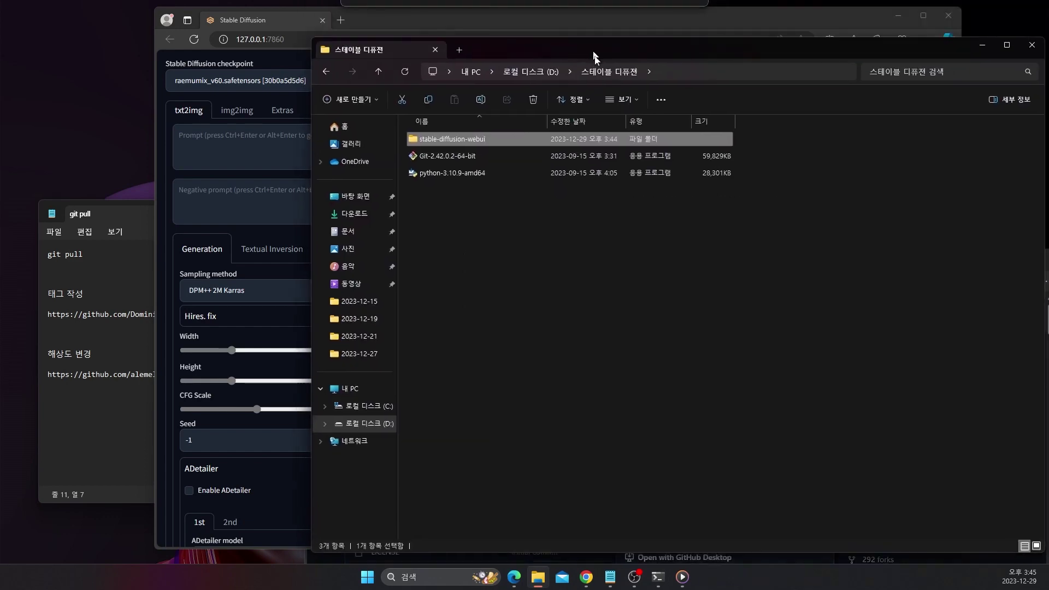
pyautogui.doubleClick(508, 147)
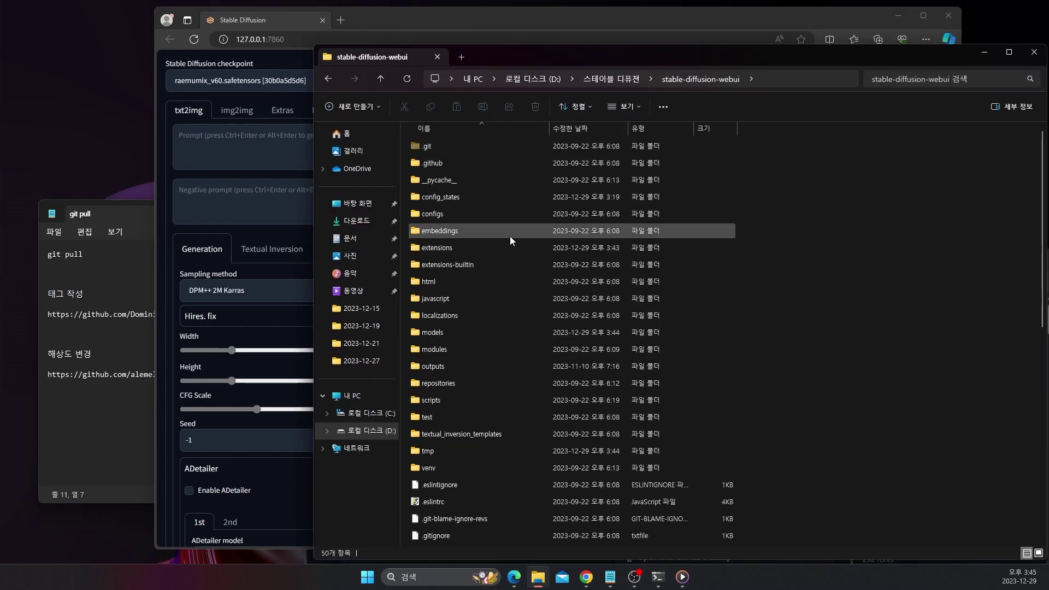
pyautogui.doubleClick(434, 368)
pyautogui.doubleClick(470, 184)
pyautogui.doubleClick(457, 184)
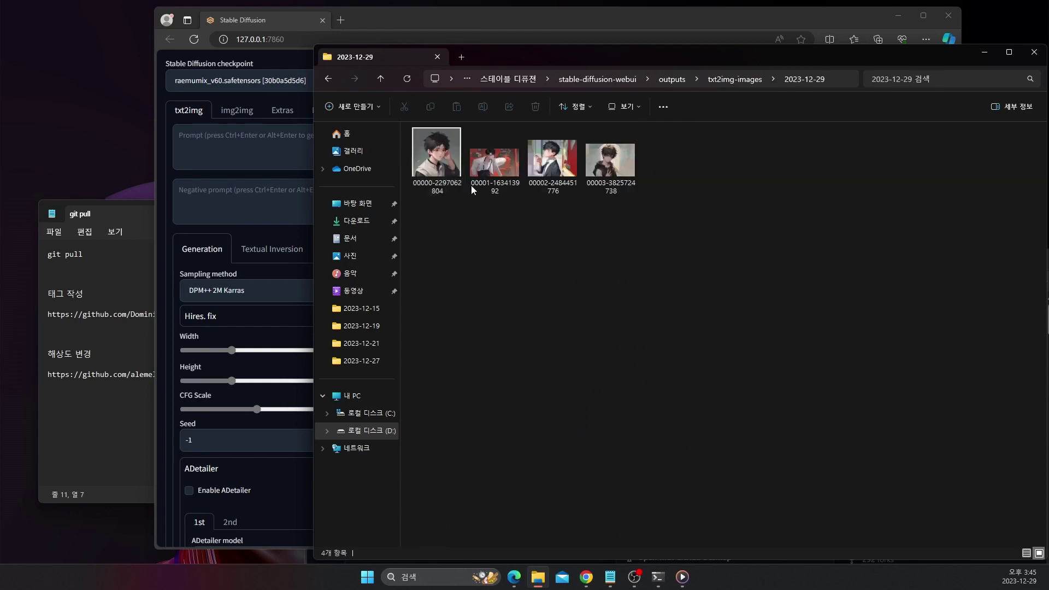
pyautogui.click(463, 160)
pyautogui.moveTo(614, 54); pyautogui.dragTo(628, 62)
pyautogui.click(633, 154)
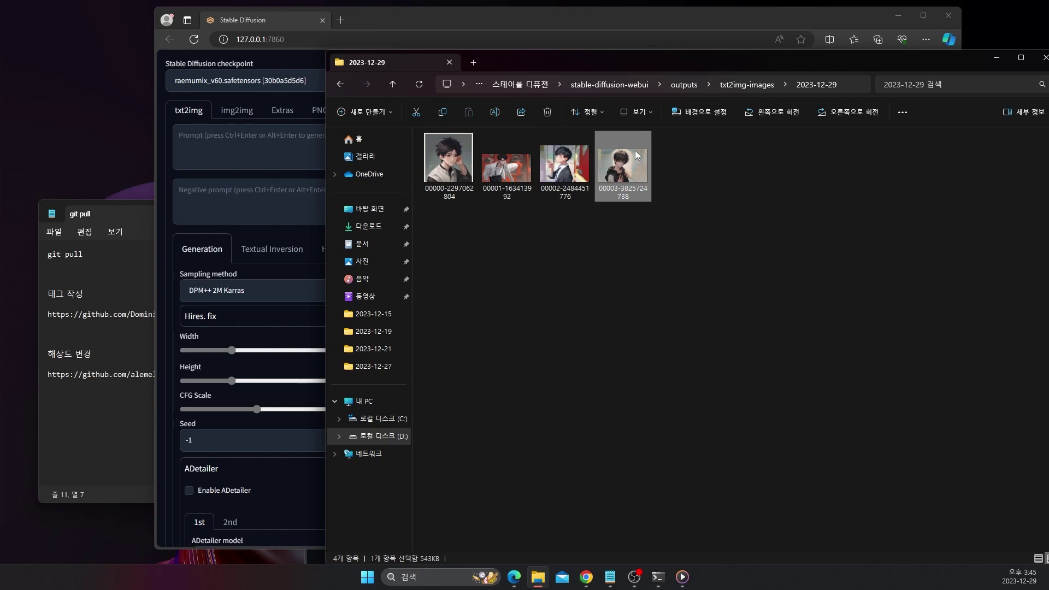
pyautogui.moveTo(662, 63); pyautogui.dragTo(923, 92)
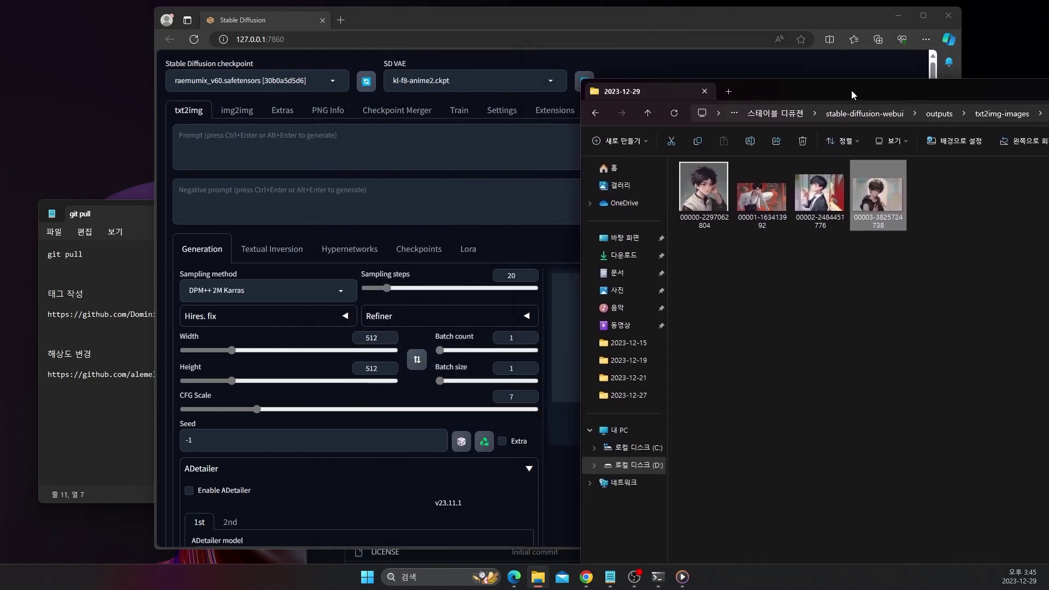
pyautogui.moveTo(855, 88); pyautogui.dragTo(887, 94)
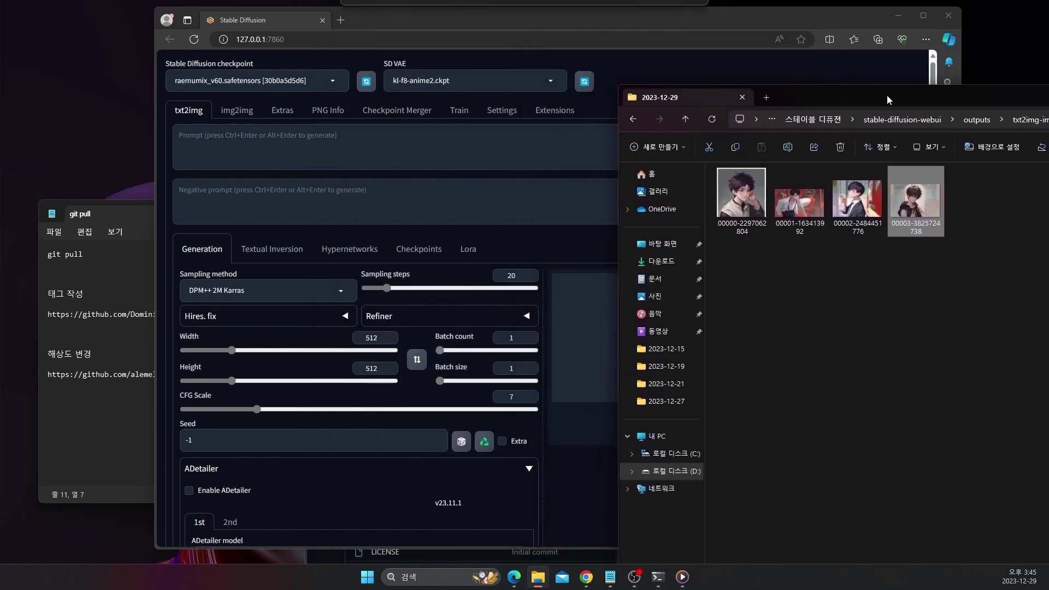
pyautogui.click(329, 119)
pyautogui.click(1029, 100)
pyautogui.moveTo(929, 189); pyautogui.dragTo(377, 211)
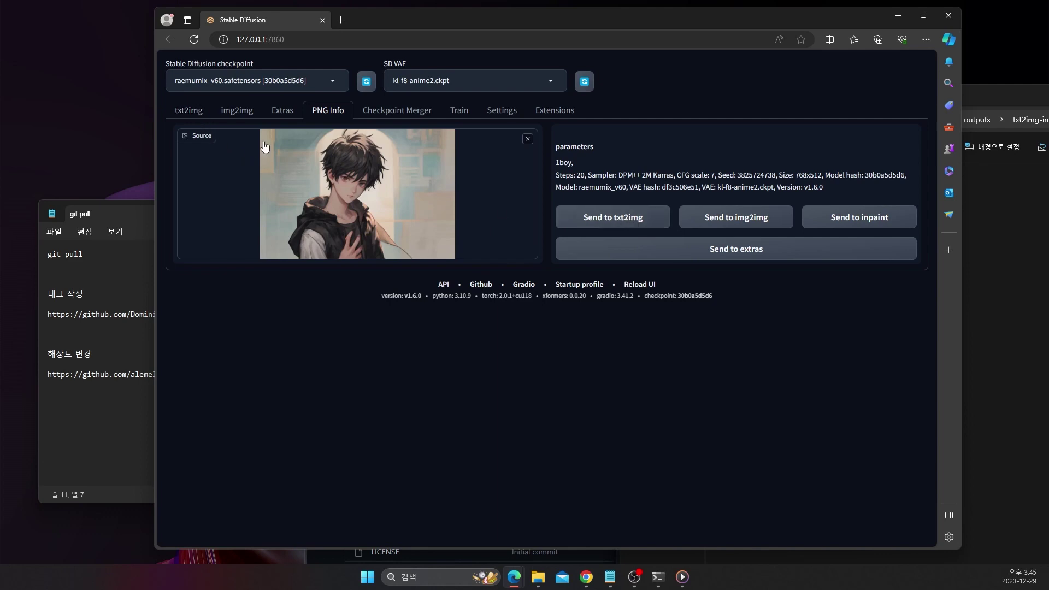
# Step: Send the loaded image's parameters to txt2img and generate the image with ADetailer off
pyautogui.click(629, 221)
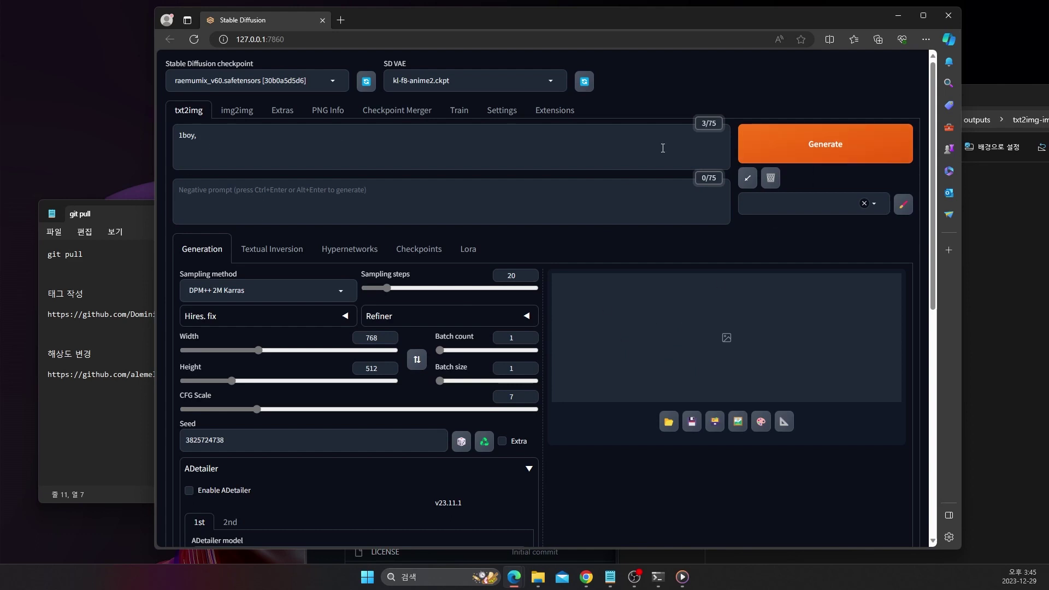
pyautogui.click(766, 144)
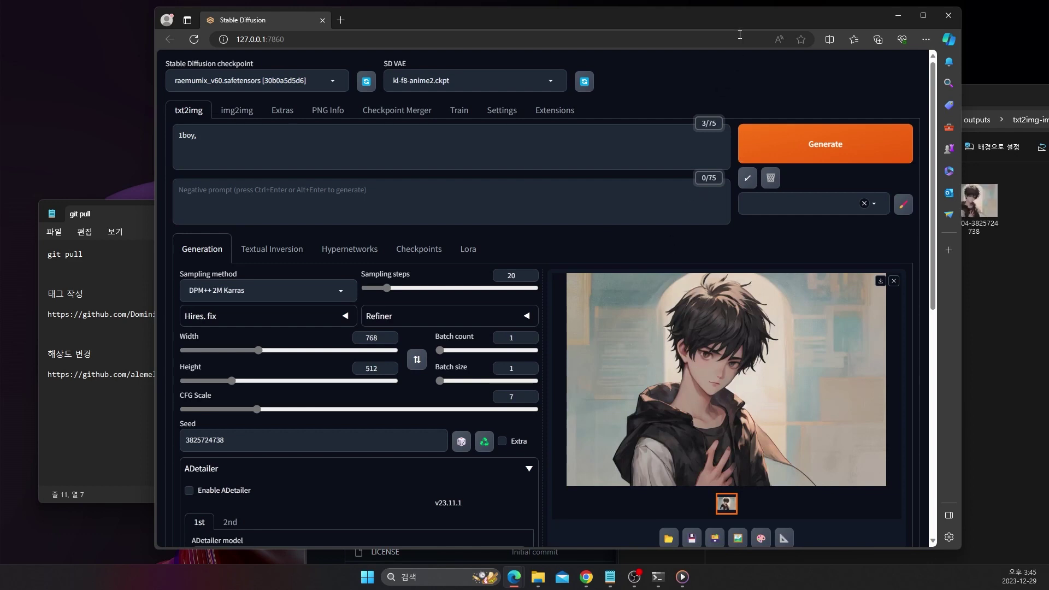
pyautogui.moveTo(740, 19); pyautogui.dragTo(717, 17)
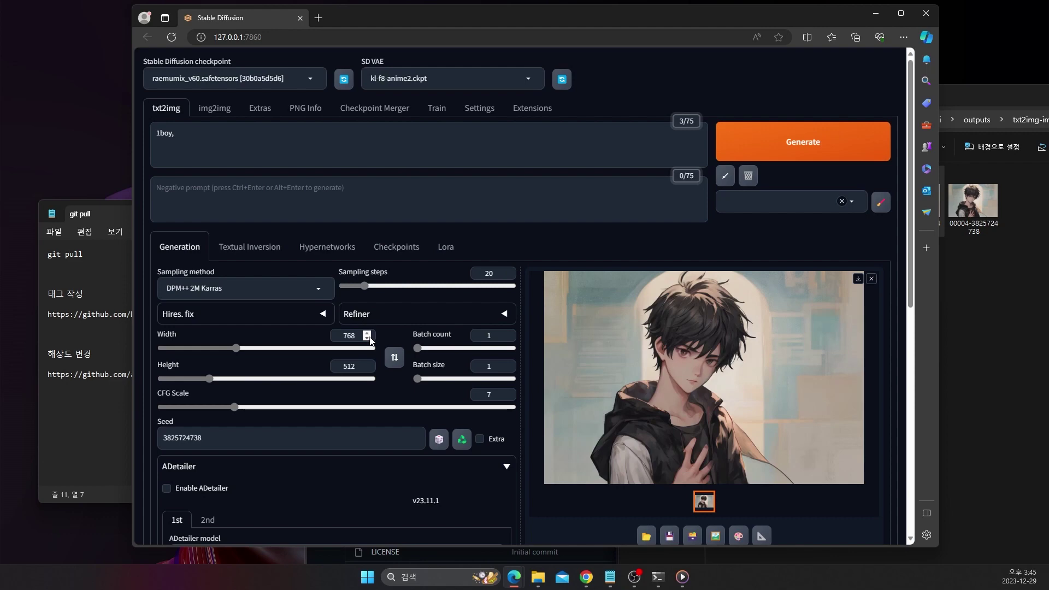
# Step: Enable ADetailer with hand_yolov8n.pt as the second model and regenerate the image with the same seed
pyautogui.scroll(-3, 369, 338)
pyautogui.moveTo(202, 289); pyautogui.dragTo(170, 291)
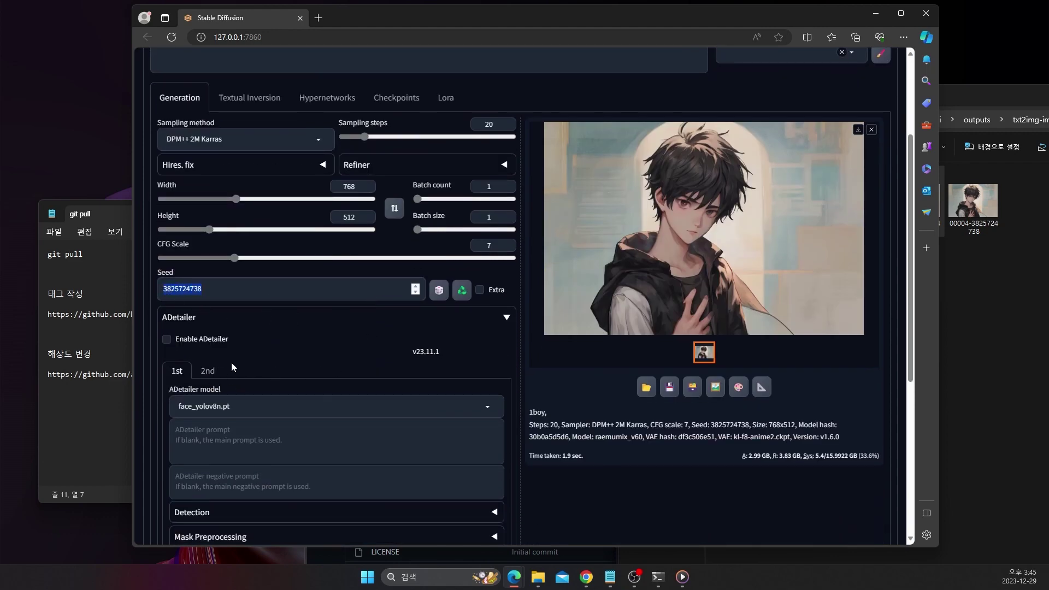
pyautogui.click(166, 340)
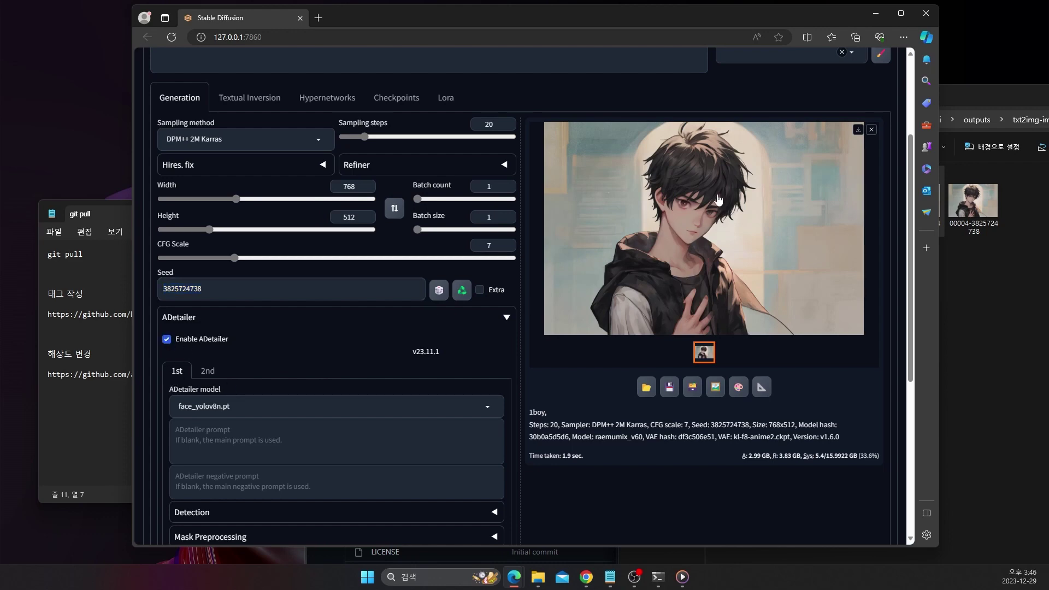
pyautogui.click(202, 374)
pyautogui.click(195, 407)
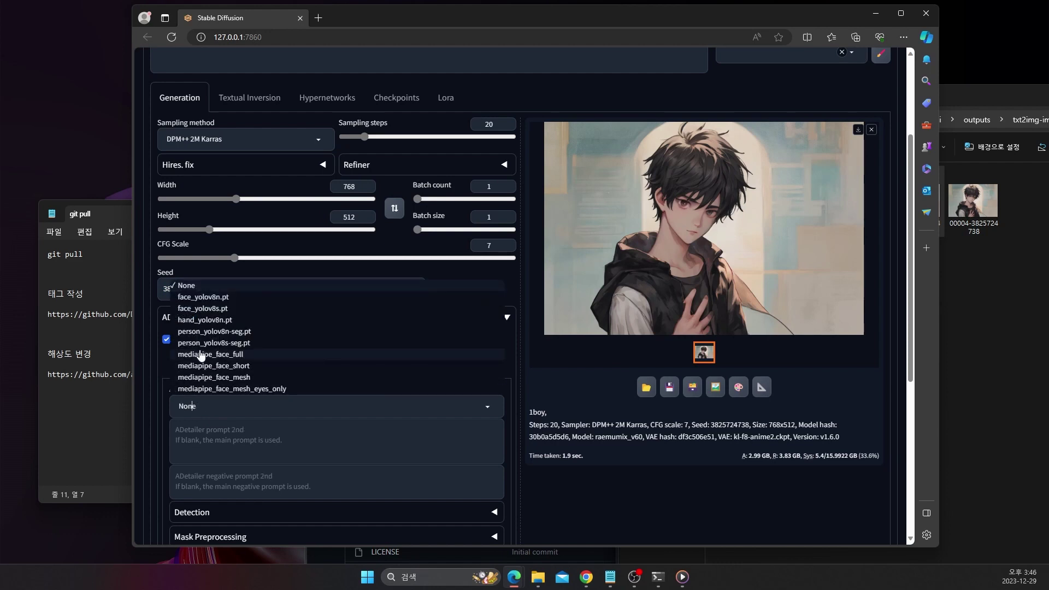
pyautogui.click(204, 321)
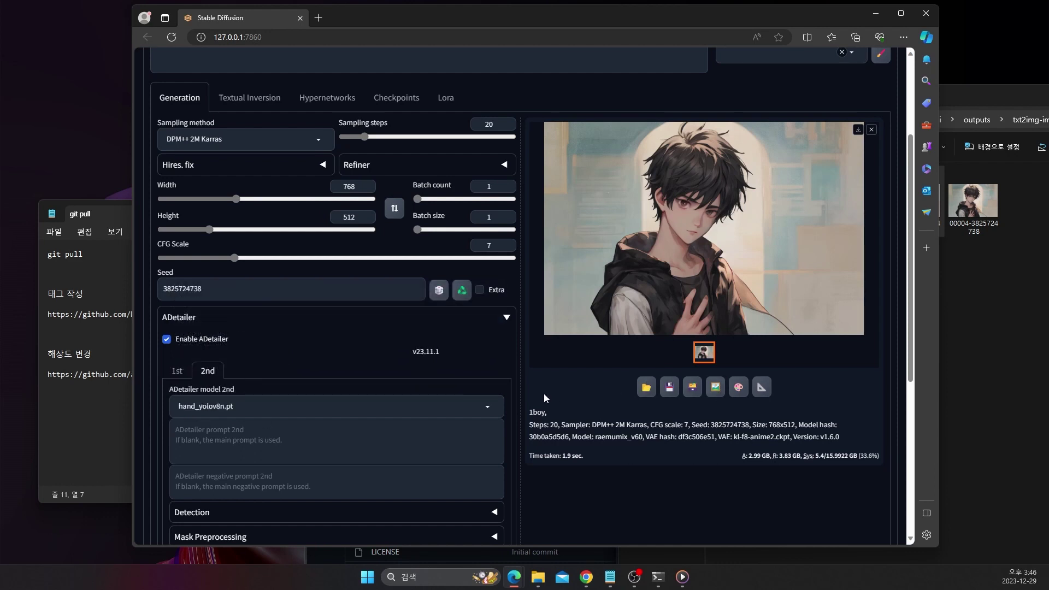
pyautogui.scroll(3, 491, 362)
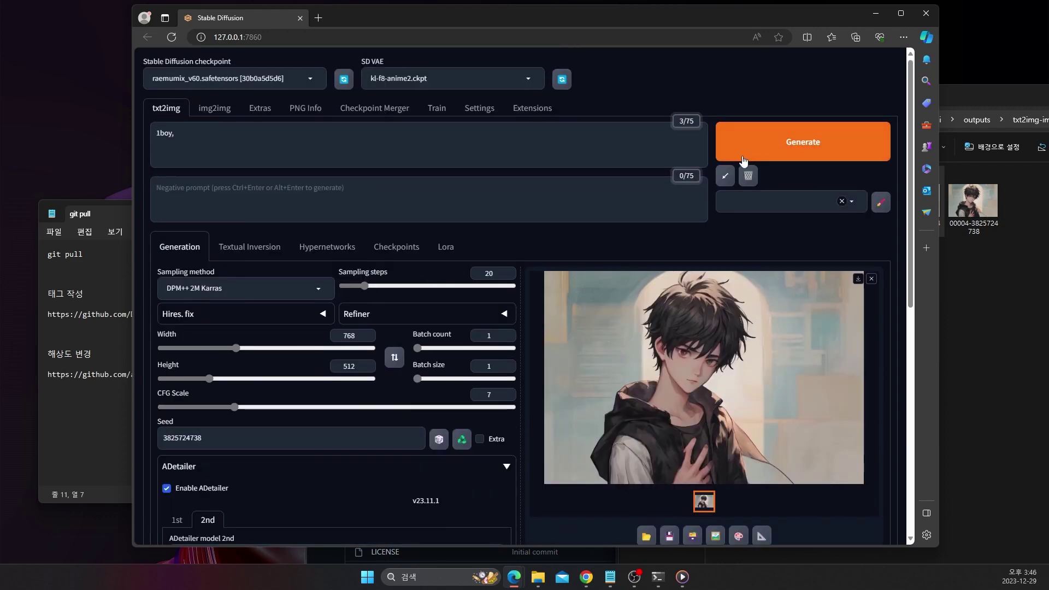
pyautogui.click(807, 155)
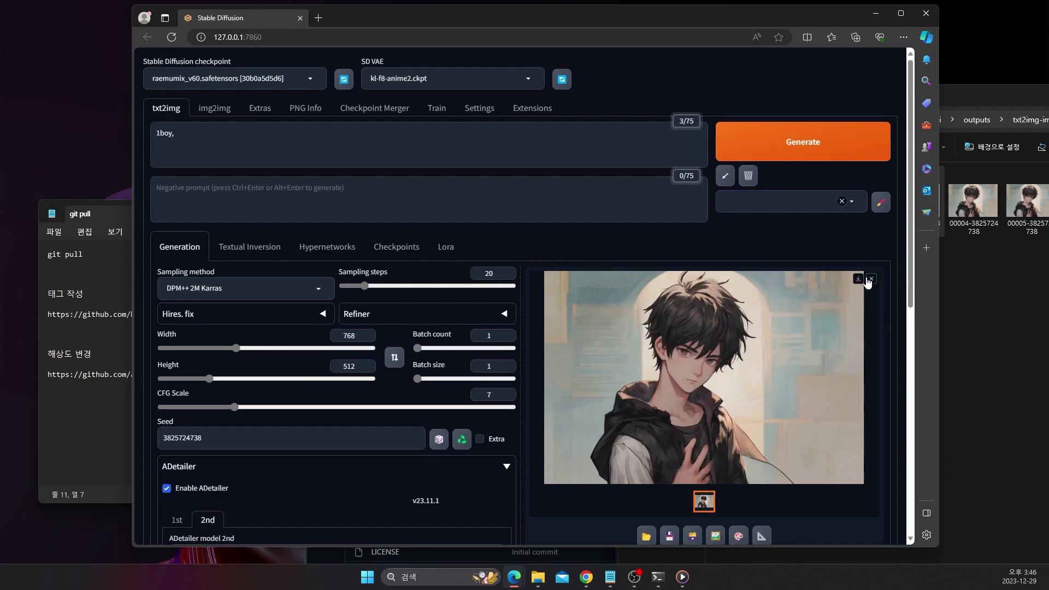
# Step: Bring the 2023-12-29 output folder into view and open 00004-3825724738.png in a maximized image viewer
pyautogui.moveTo(1012, 98); pyautogui.dragTo(587, 143)
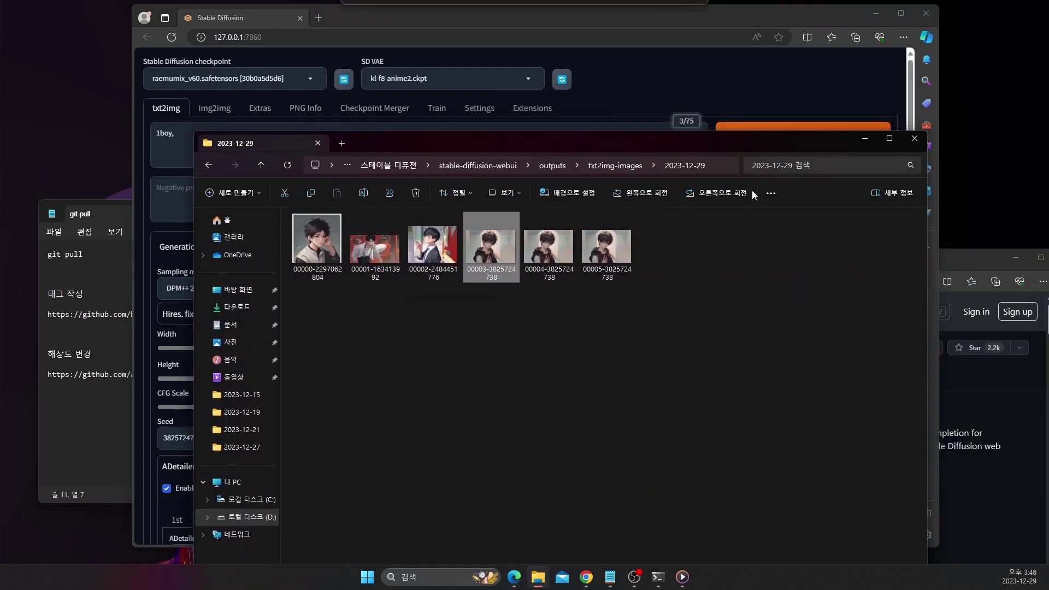
pyautogui.doubleClick(554, 255)
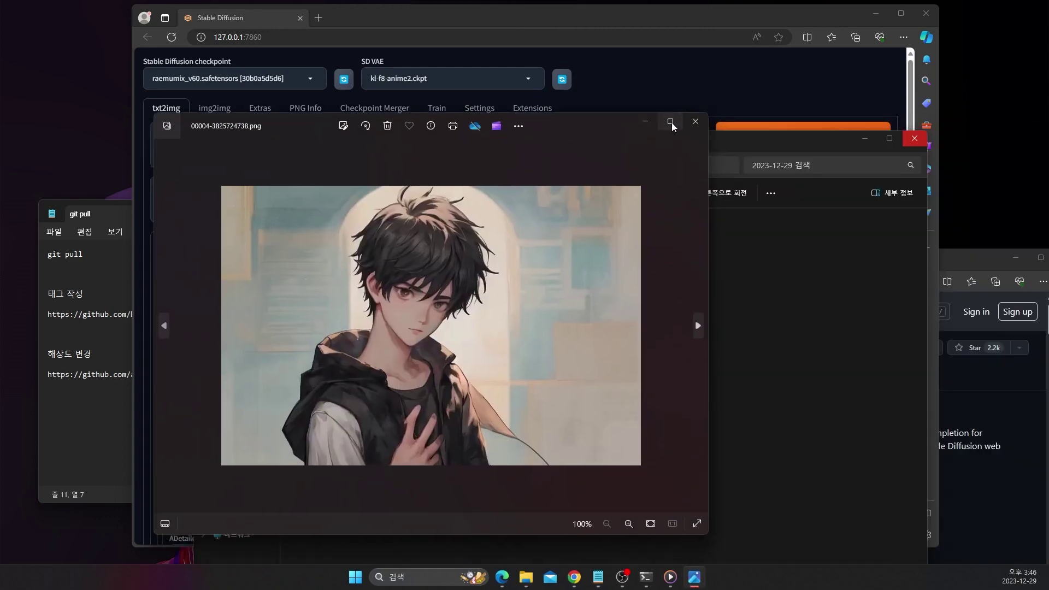
pyautogui.click(672, 123)
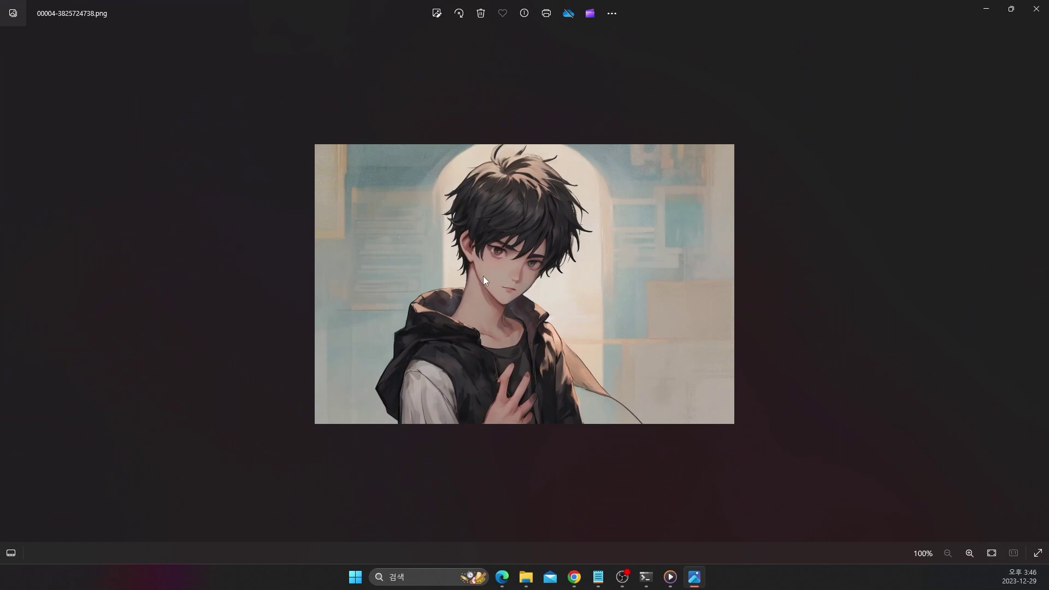
# Step: Flip back and forth between 00004-3825724738.png and 00005-3825724738.png to compare the face and hand, then close the viewer and return to the web UI
pyautogui.click(1038, 285)
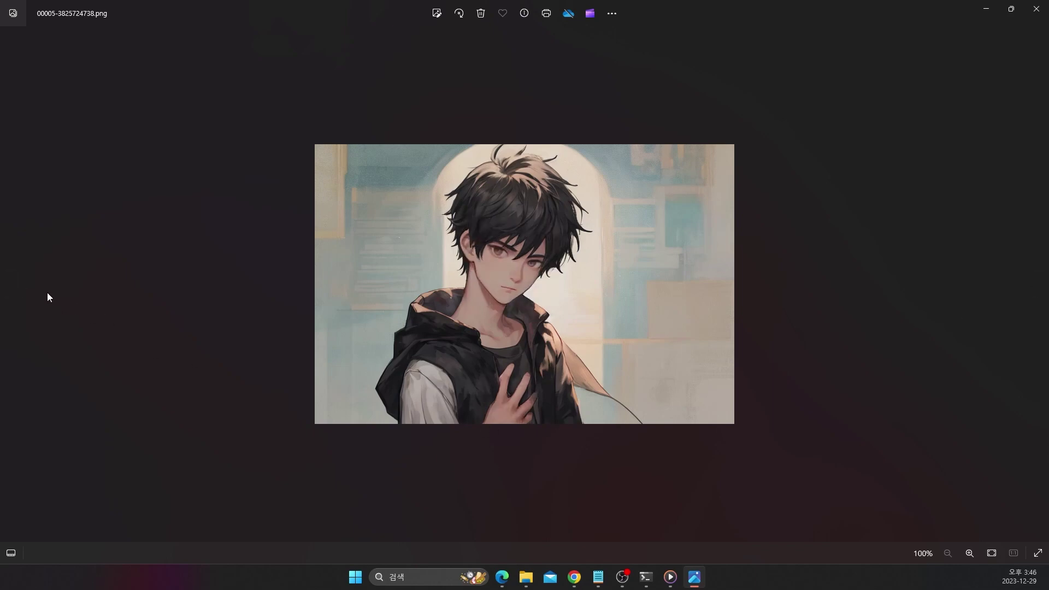
pyautogui.click(11, 284)
pyautogui.click(1039, 285)
pyautogui.click(13, 285)
pyautogui.click(1036, 290)
pyautogui.click(10, 285)
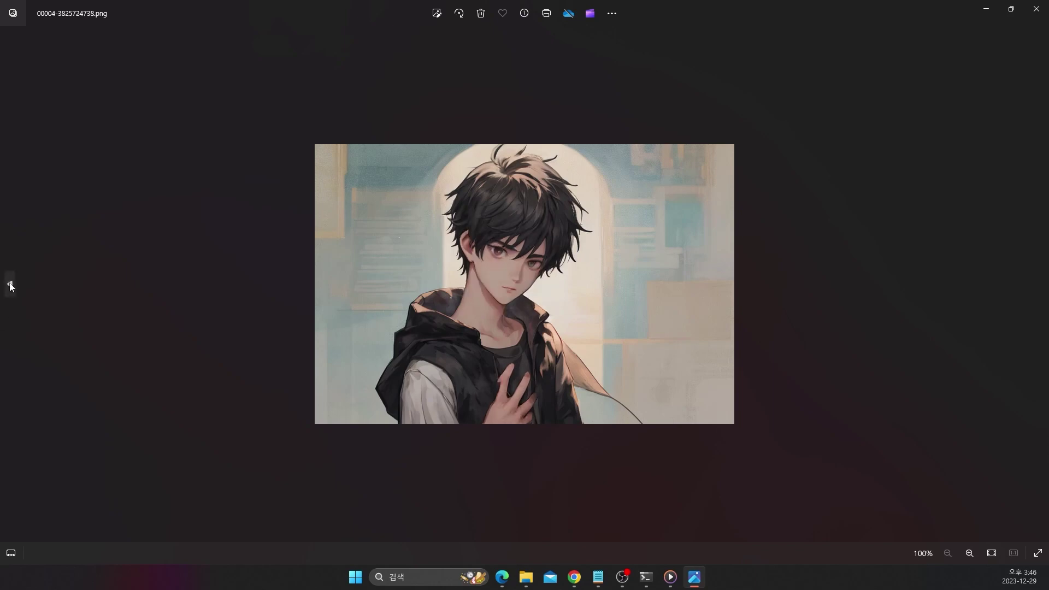
pyautogui.click(1039, 285)
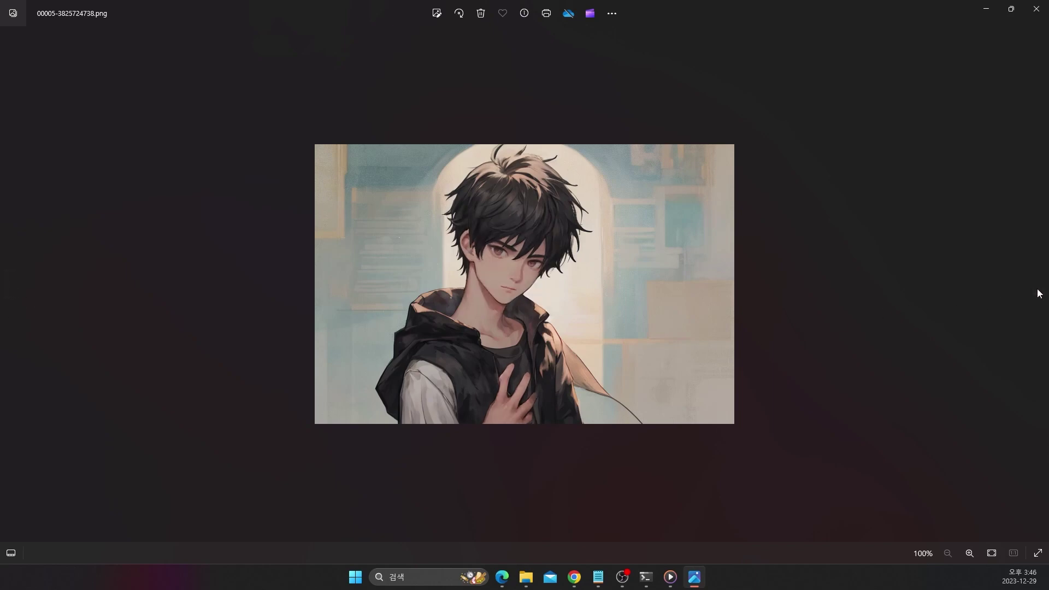
pyautogui.click(10, 285)
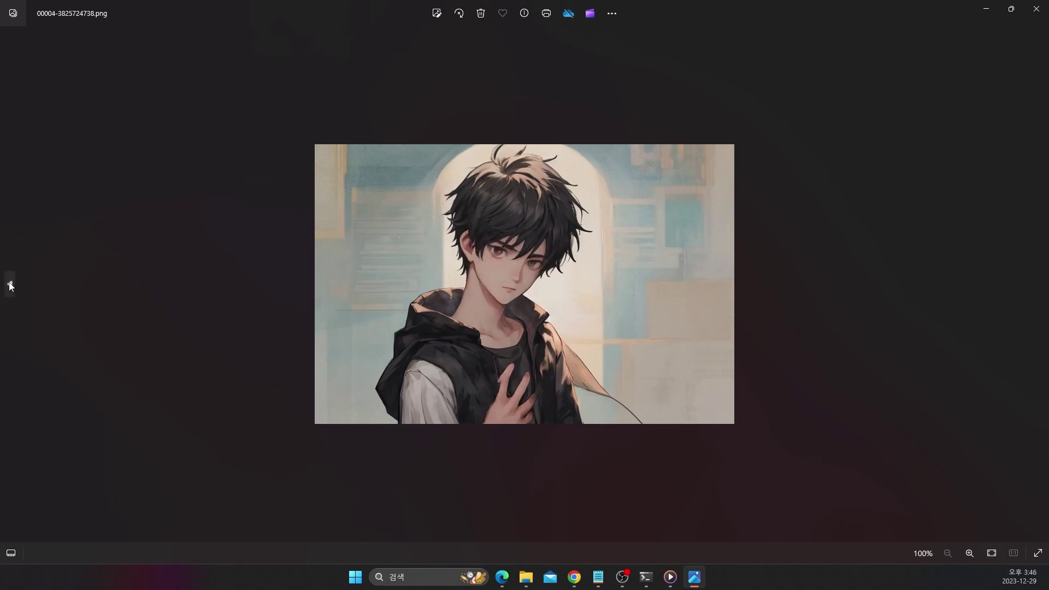
pyautogui.click(1042, 286)
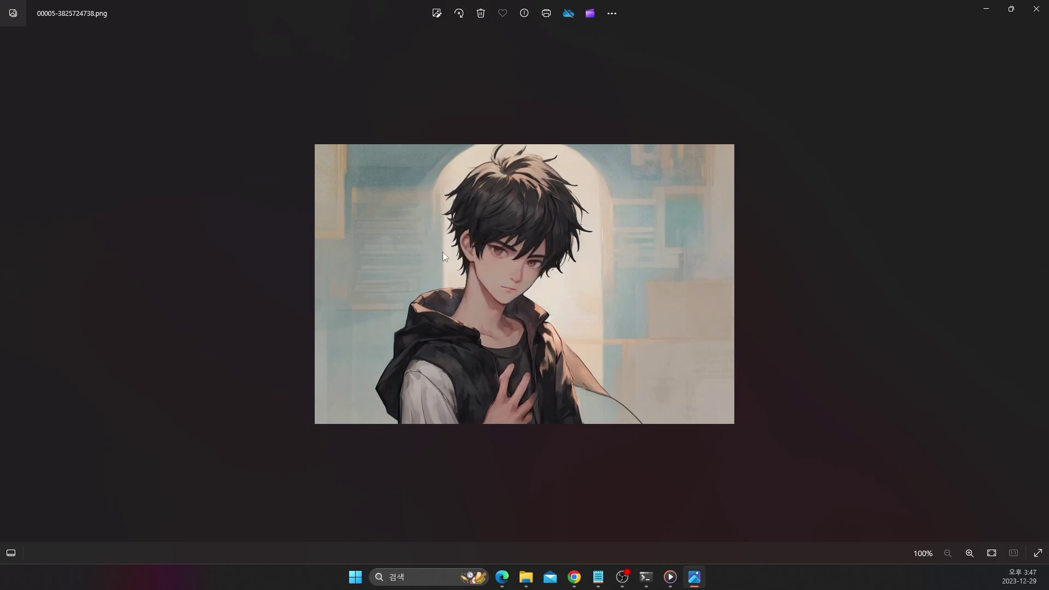
pyautogui.doubleClick(884, 18)
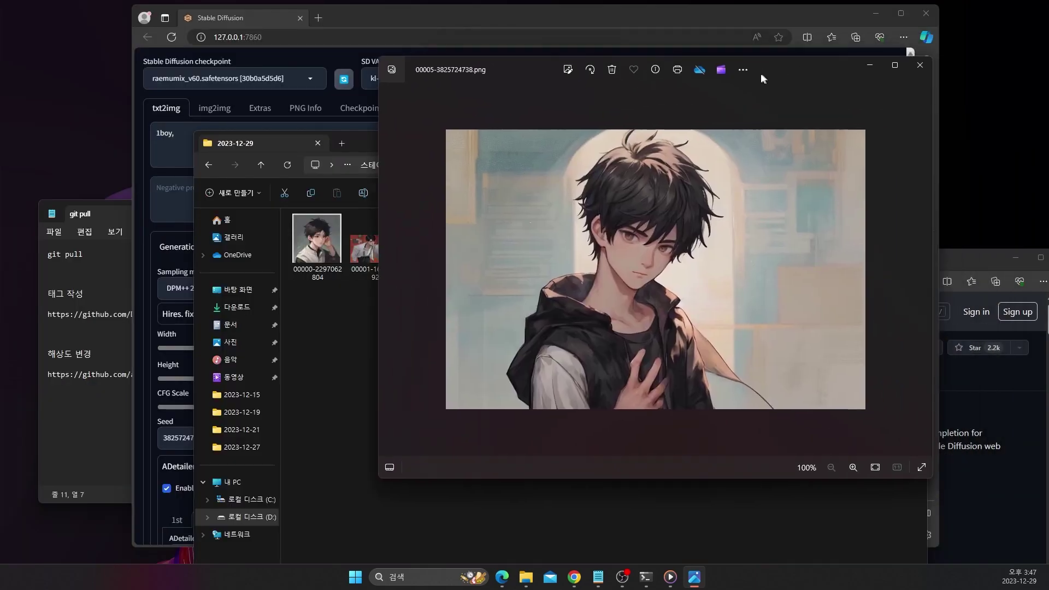
pyautogui.moveTo(756, 82); pyautogui.dragTo(787, 94)
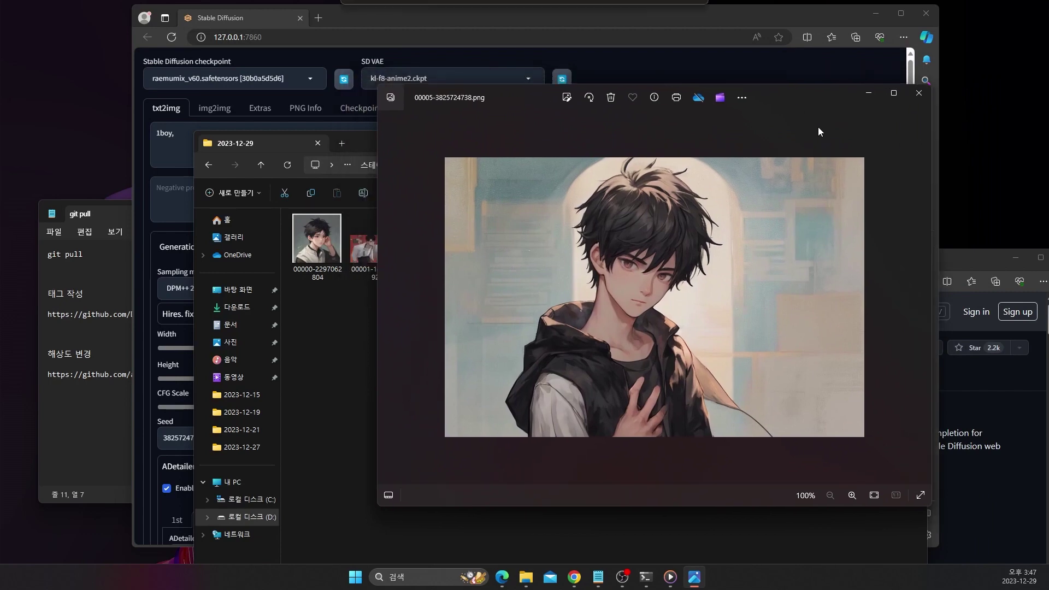
pyautogui.click(919, 94)
pyautogui.click(648, 125)
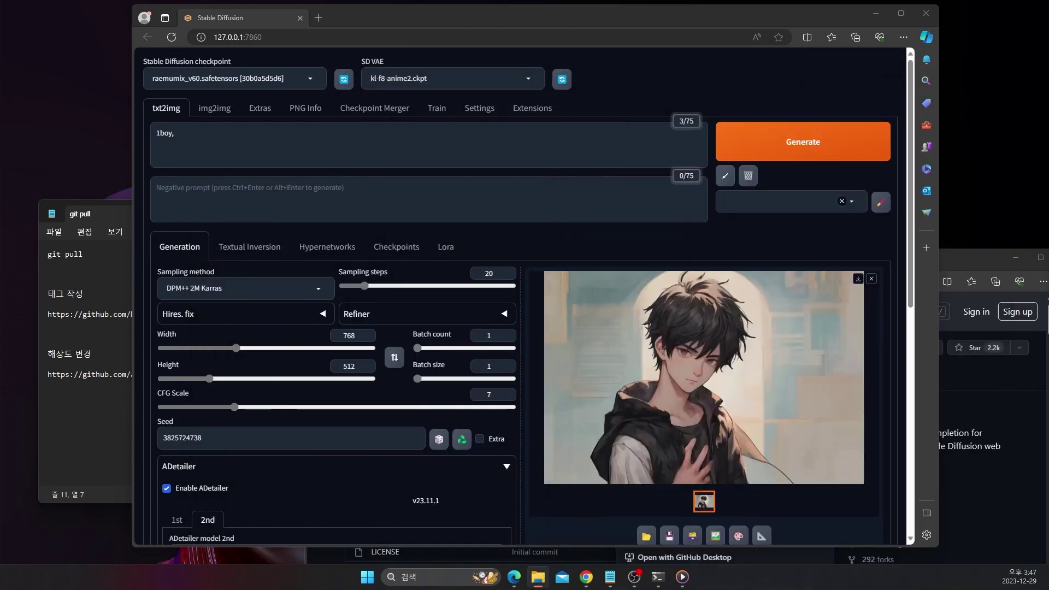
pyautogui.click(312, 109)
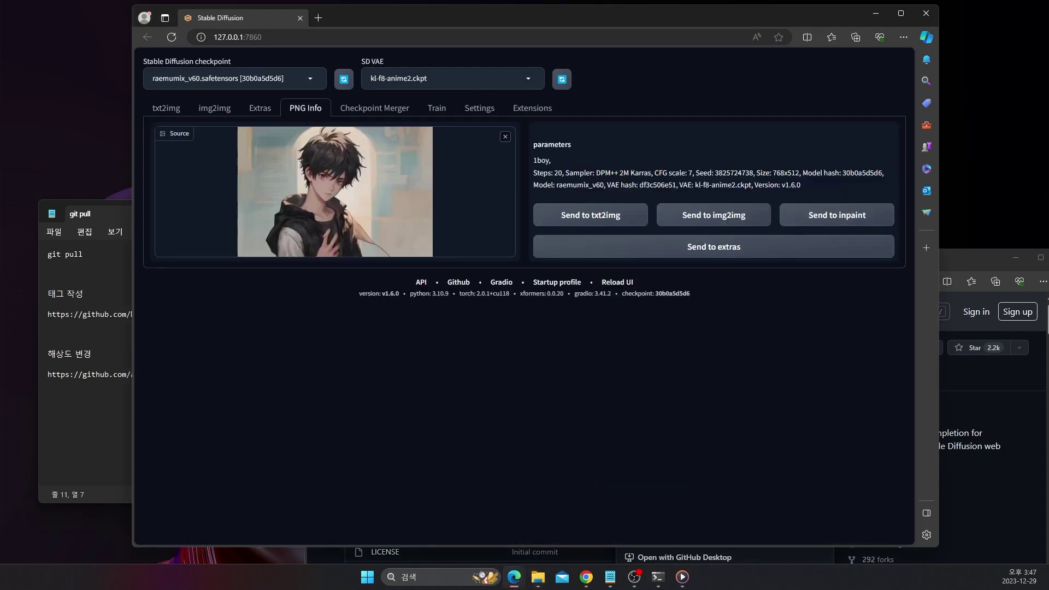
pyautogui.moveTo(798, 230); pyautogui.dragTo(345, 186)
pyautogui.click(597, 219)
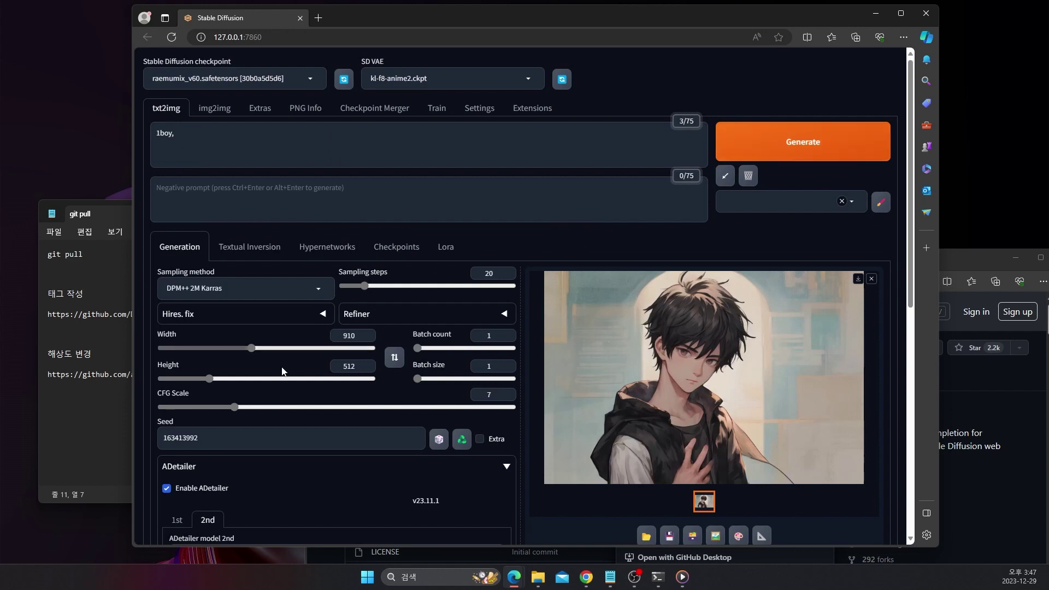
pyautogui.click(167, 488)
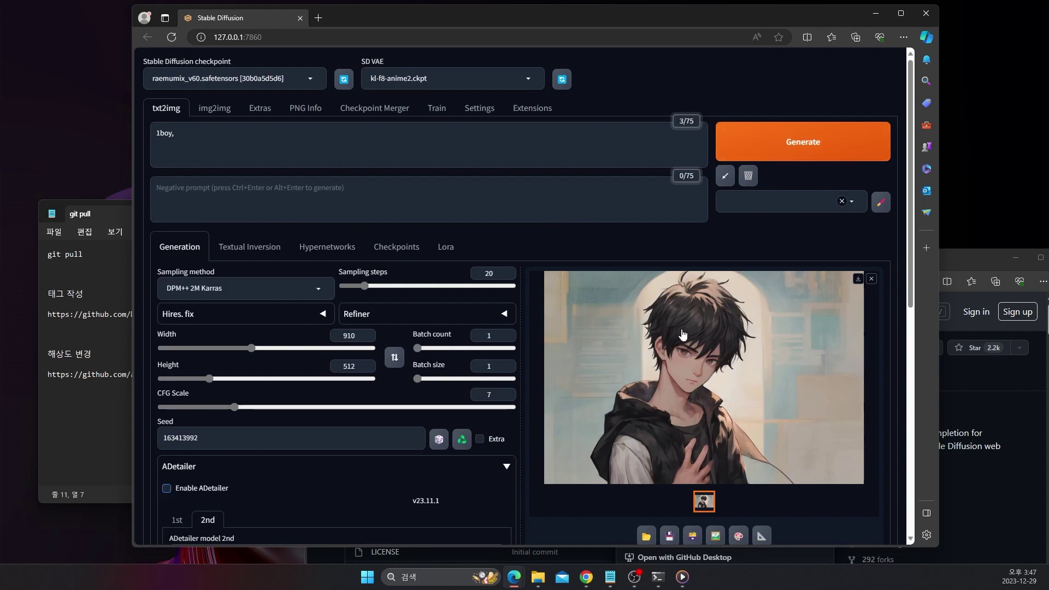
pyautogui.click(814, 142)
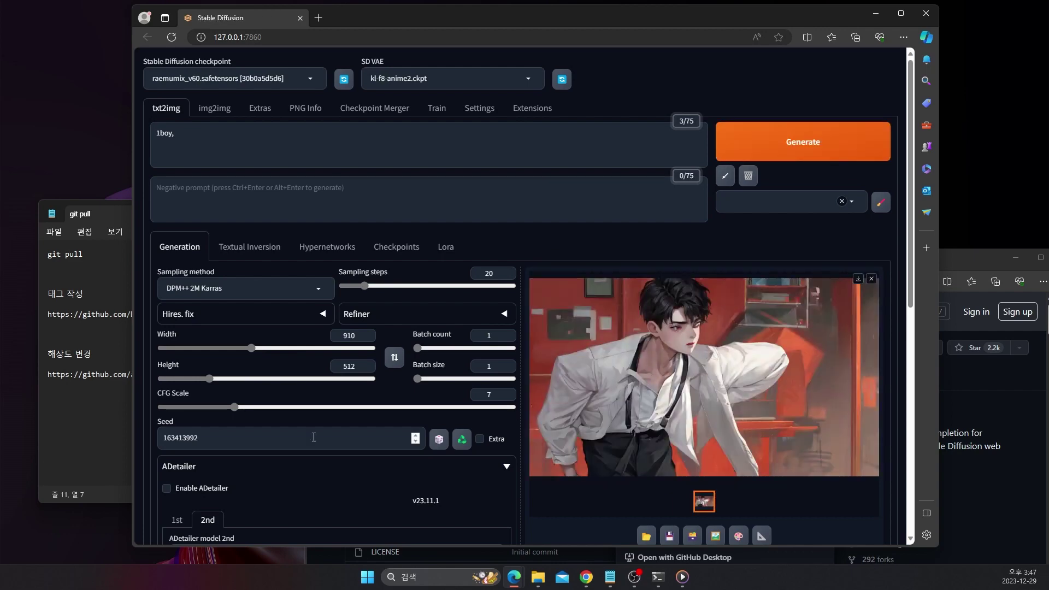
# Step: Re-enable ADetailer, check its first and second model settings, and generate the image again with seed 163413992
pyautogui.scroll(-1, 416, 437)
pyautogui.click(167, 413)
pyautogui.click(177, 445)
pyautogui.click(207, 446)
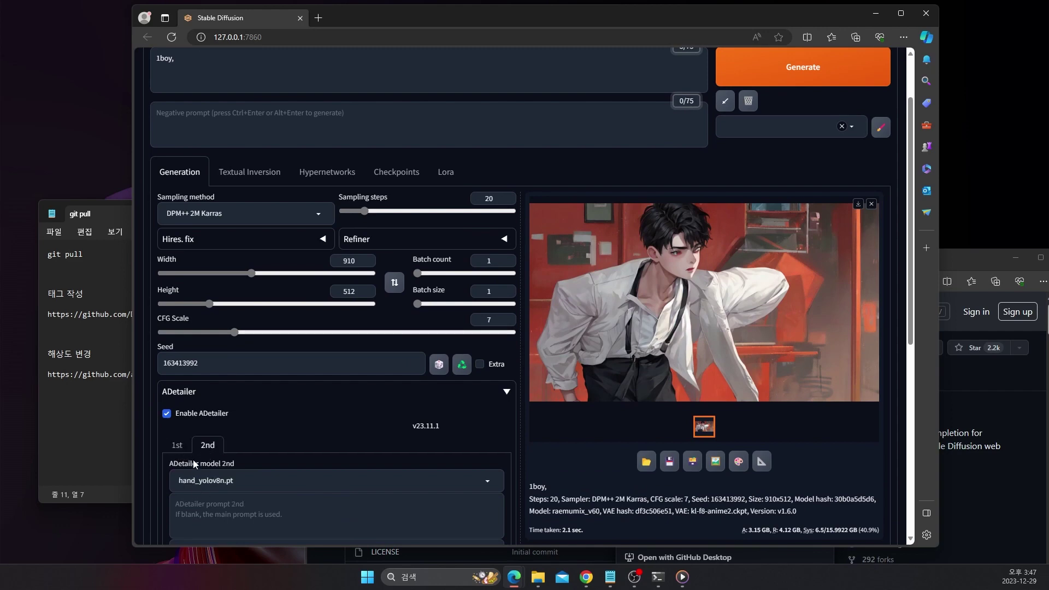
pyautogui.click(177, 444)
pyautogui.scroll(-3, 216, 363)
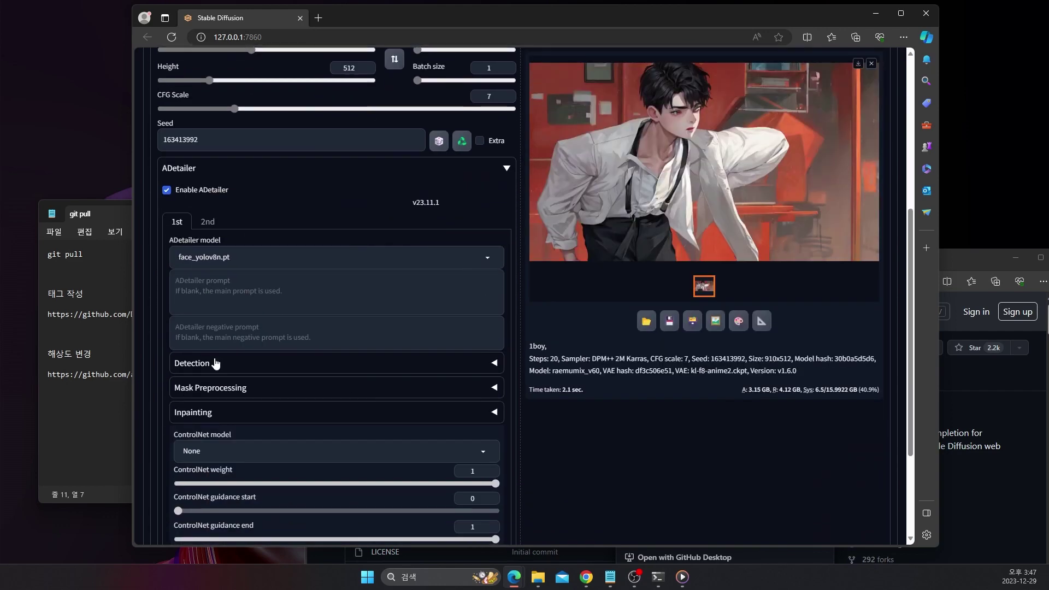
pyautogui.scroll(3, 222, 274)
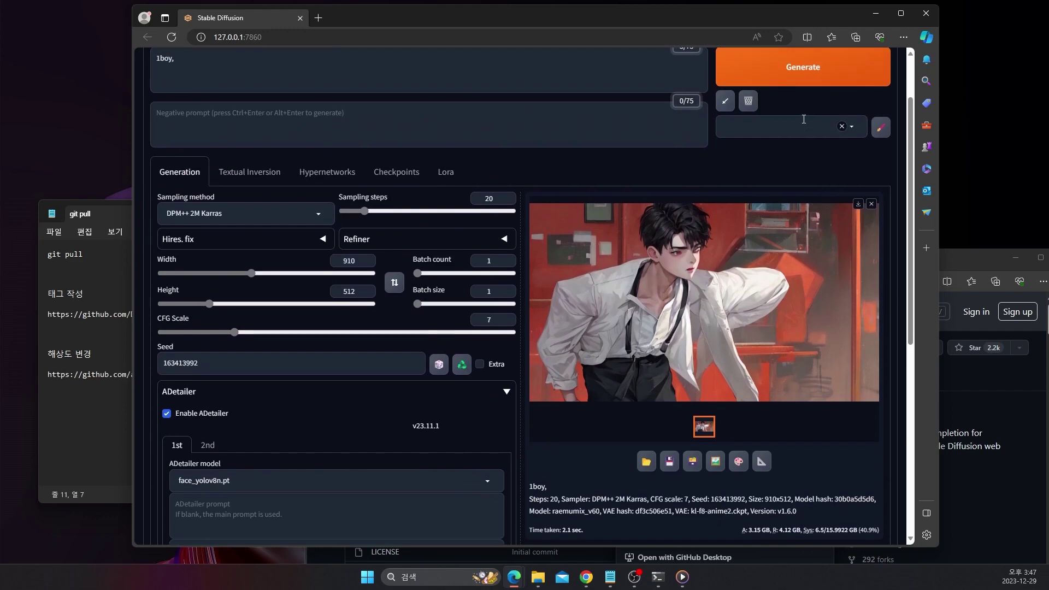
pyautogui.click(803, 81)
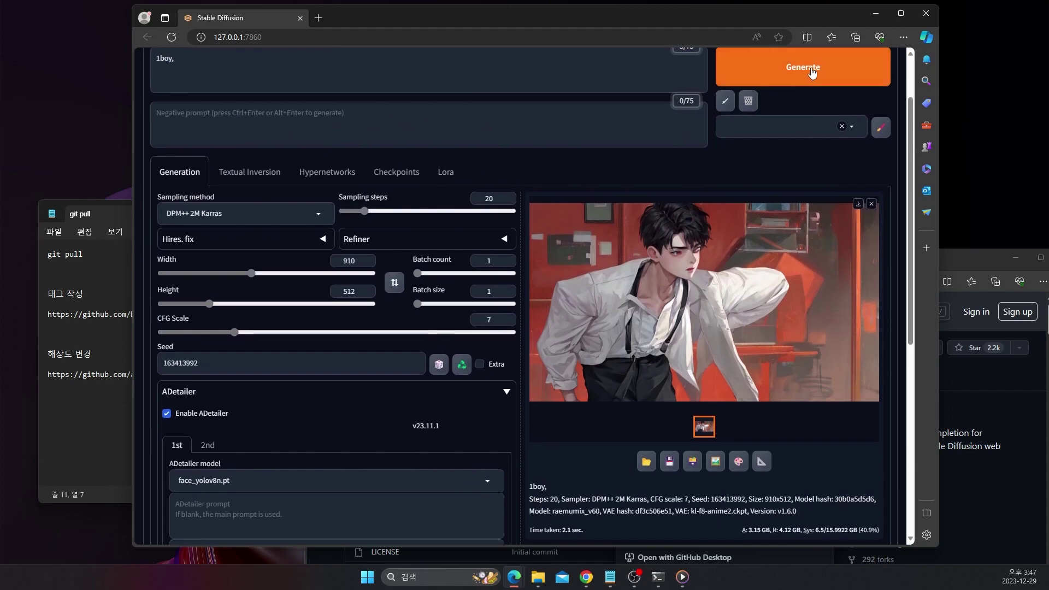
# Step: Maximize the web UI window and inspect the new ADetailer image at enlarged size
pyautogui.click(898, 20)
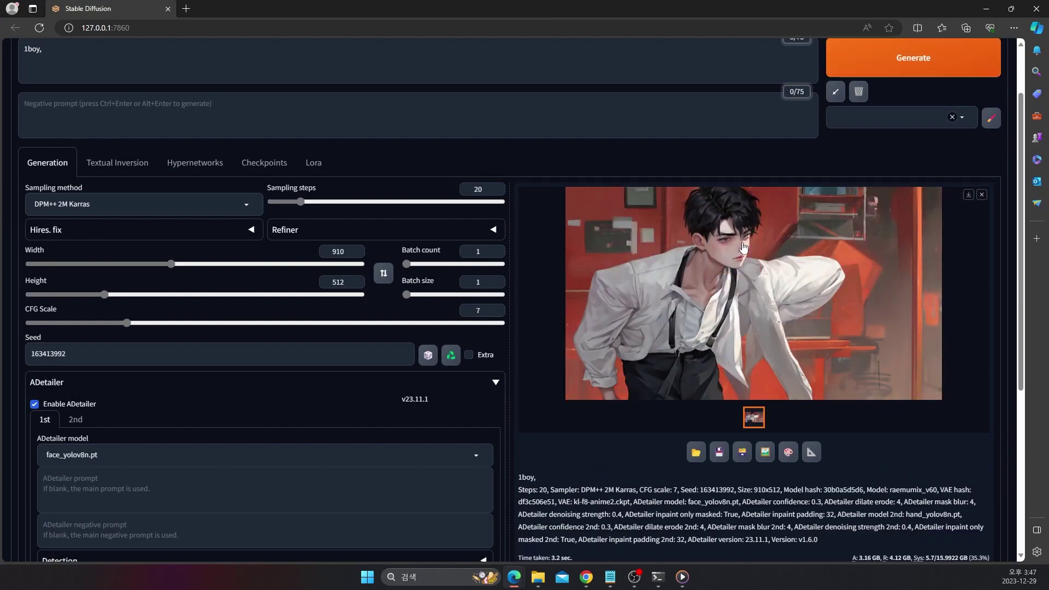
pyautogui.click(737, 311)
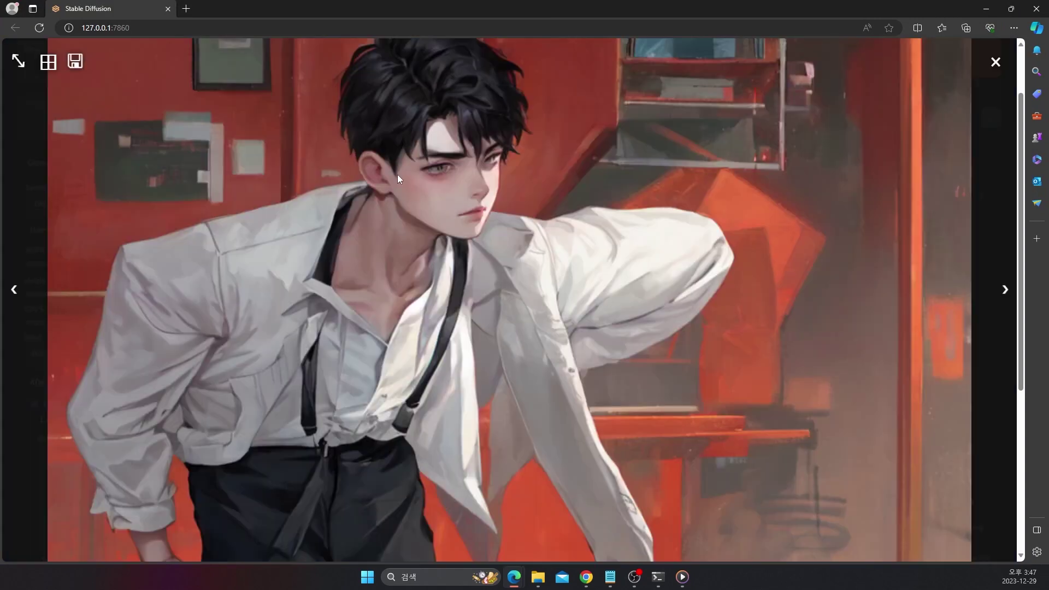
pyautogui.click(548, 251)
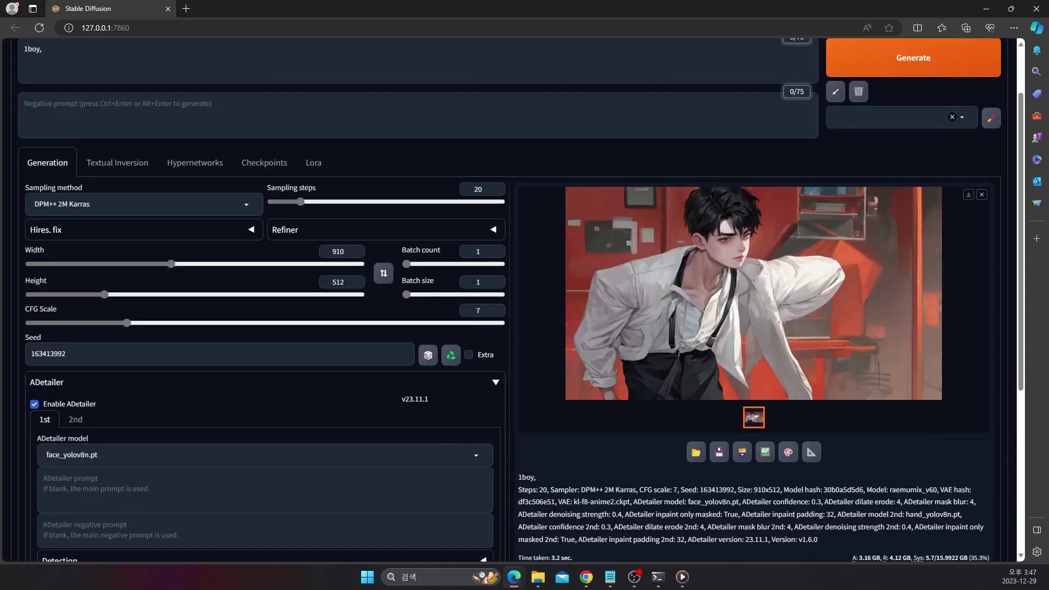
# Step: Open the image output folder and compare 00006-163413992.png with the next image in the viewer
pyautogui.click(696, 452)
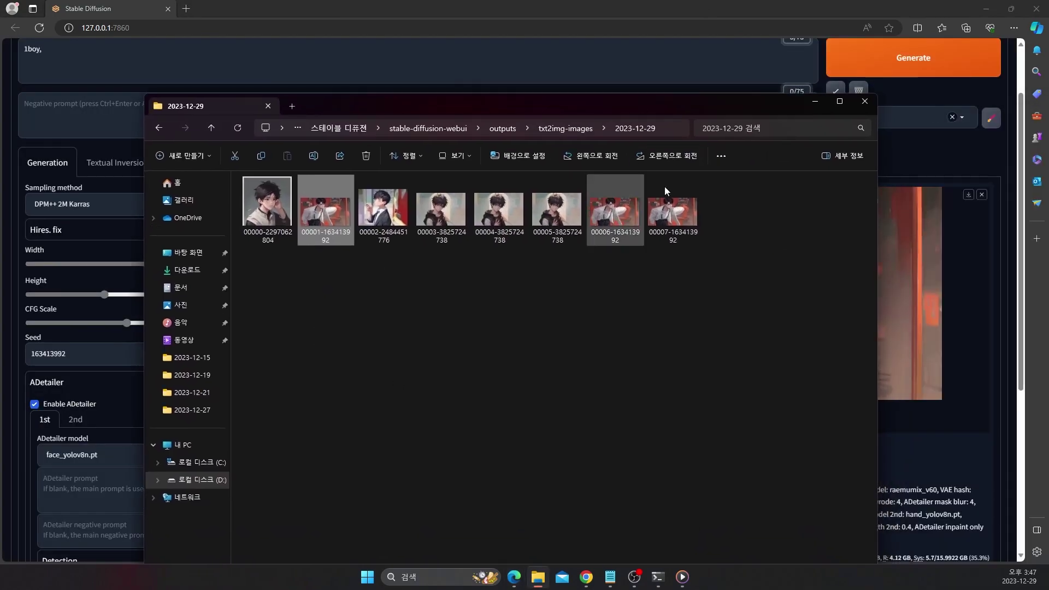
pyautogui.click(859, 98)
pyautogui.doubleClick(494, 110)
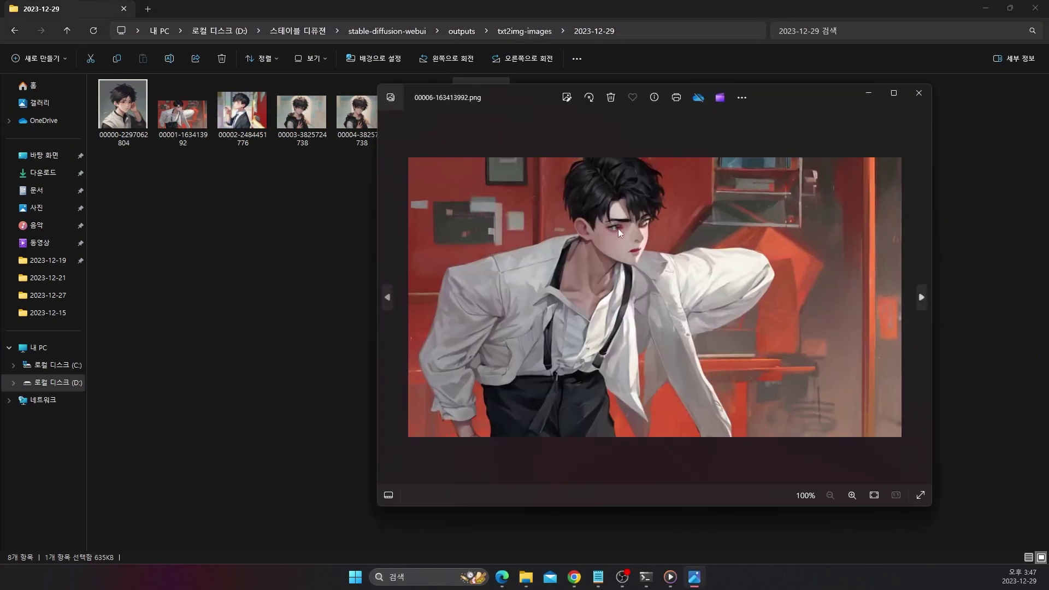
pyautogui.click(921, 298)
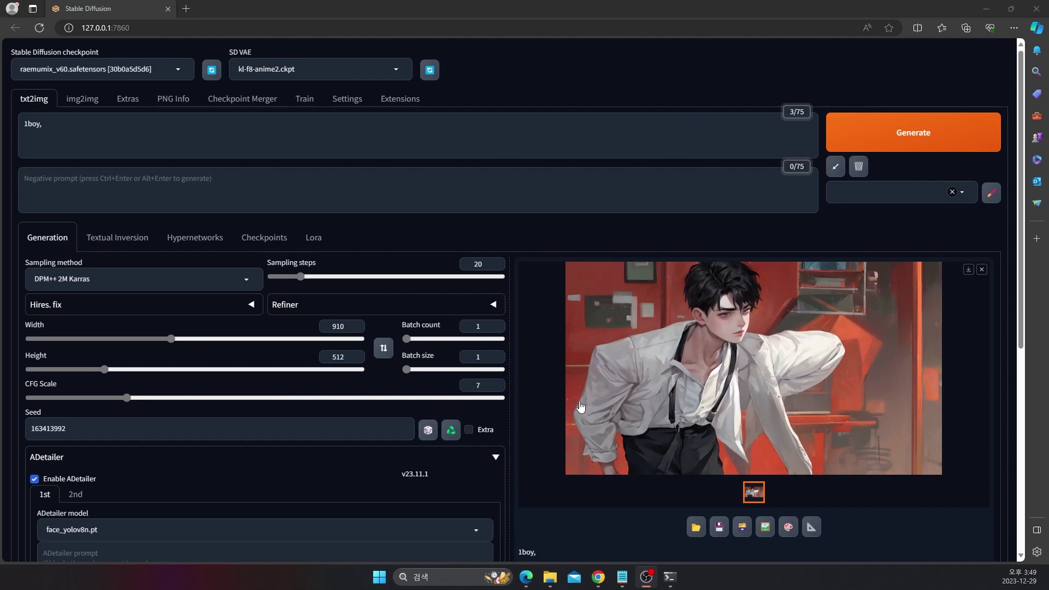
# Step: Open the list of installed extensions in the web UI
pyautogui.click(400, 99)
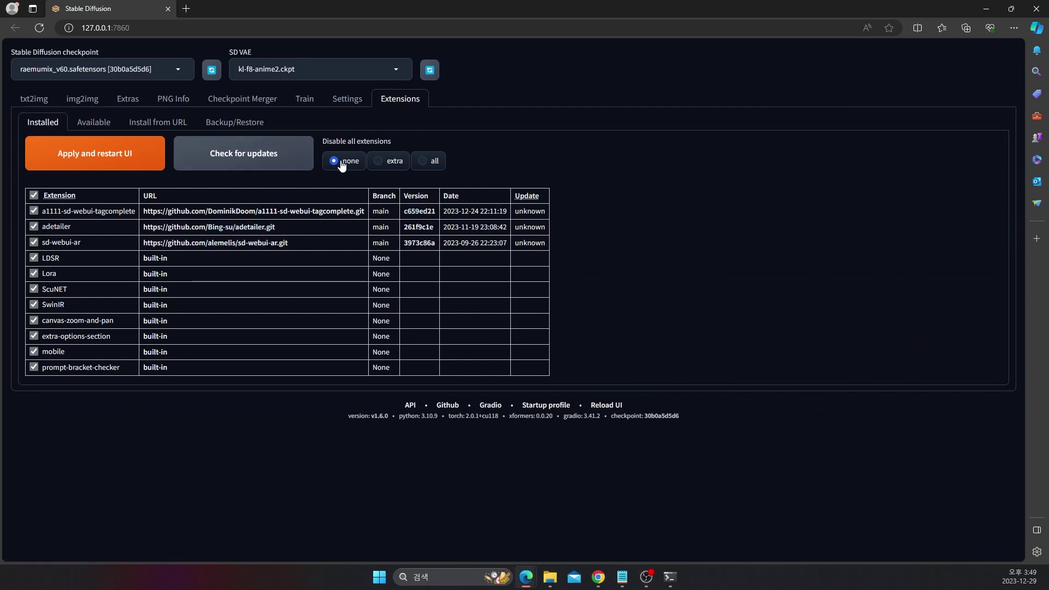
# Step: Look through the Install from URL, Backup/Restore and Available extension pages, ending at the installed extensions list
pyautogui.click(161, 125)
pyautogui.click(234, 122)
pyautogui.click(94, 123)
pyautogui.click(44, 123)
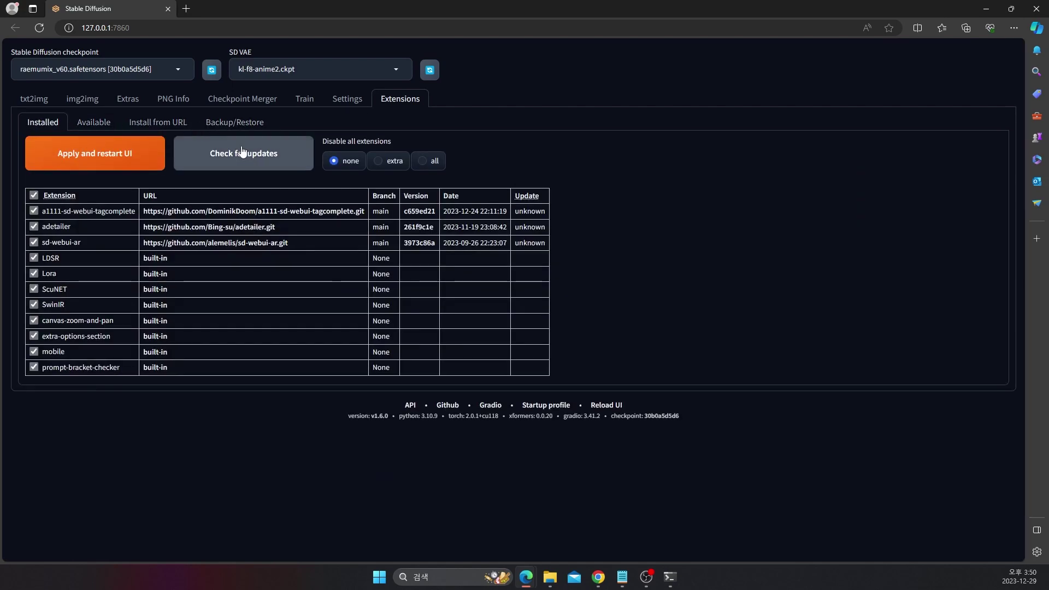
pyautogui.click(247, 124)
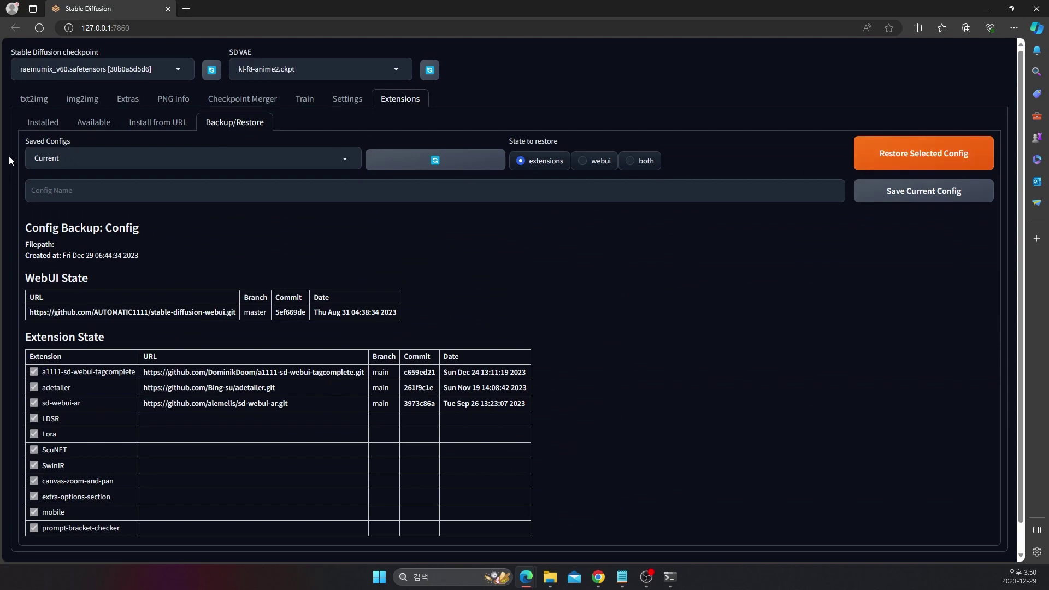
pyautogui.click(38, 123)
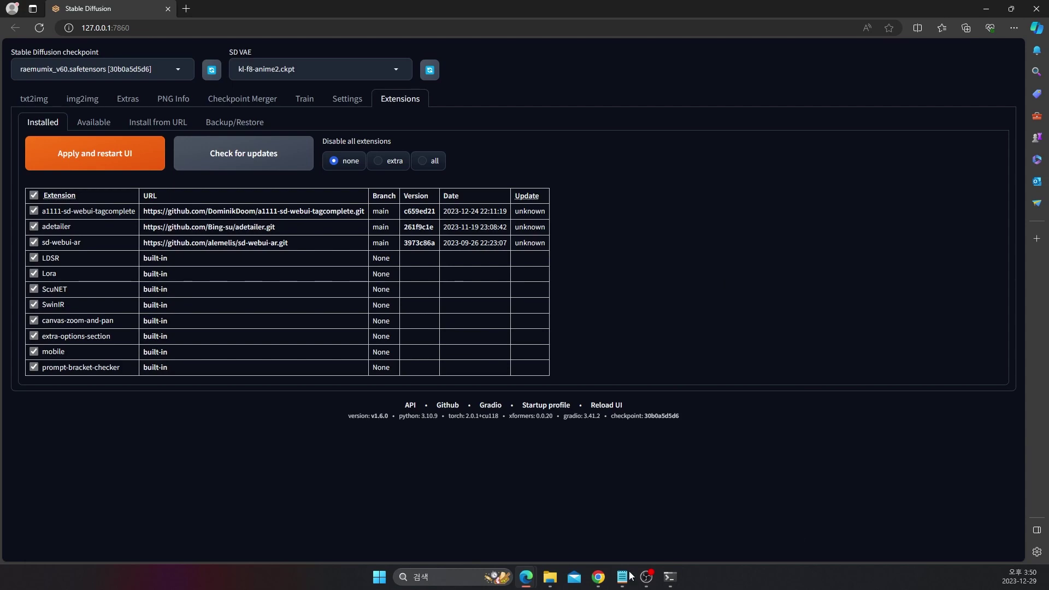
# Step: Switch to the stable-diffusion-webui folder in File Explorer and open the webui-user Windows batch file for editing in Notepad
pyautogui.hotkey('alt', 'Tab')
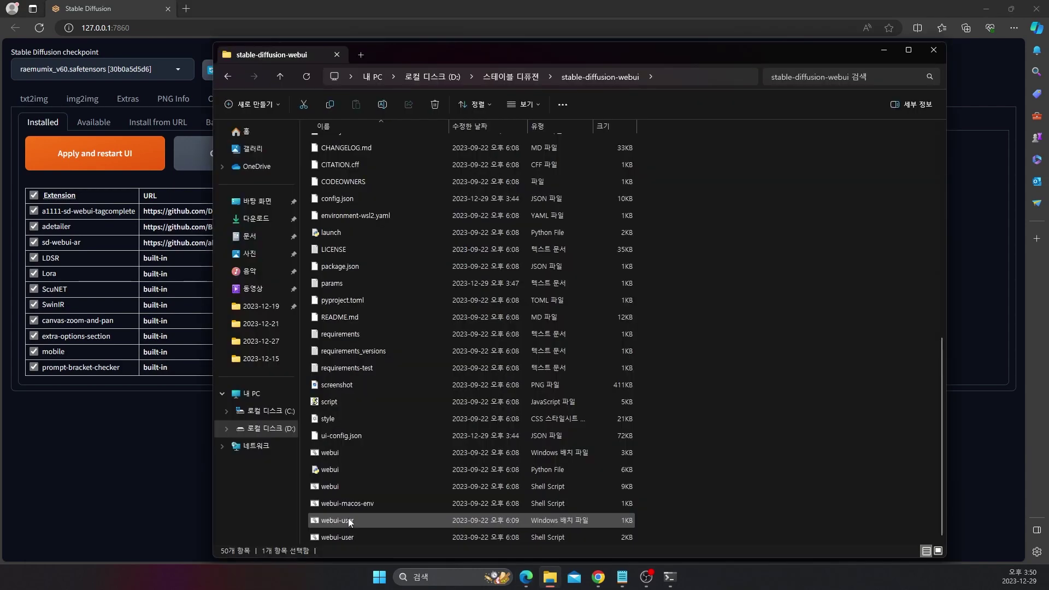
pyautogui.rightClick(320, 524)
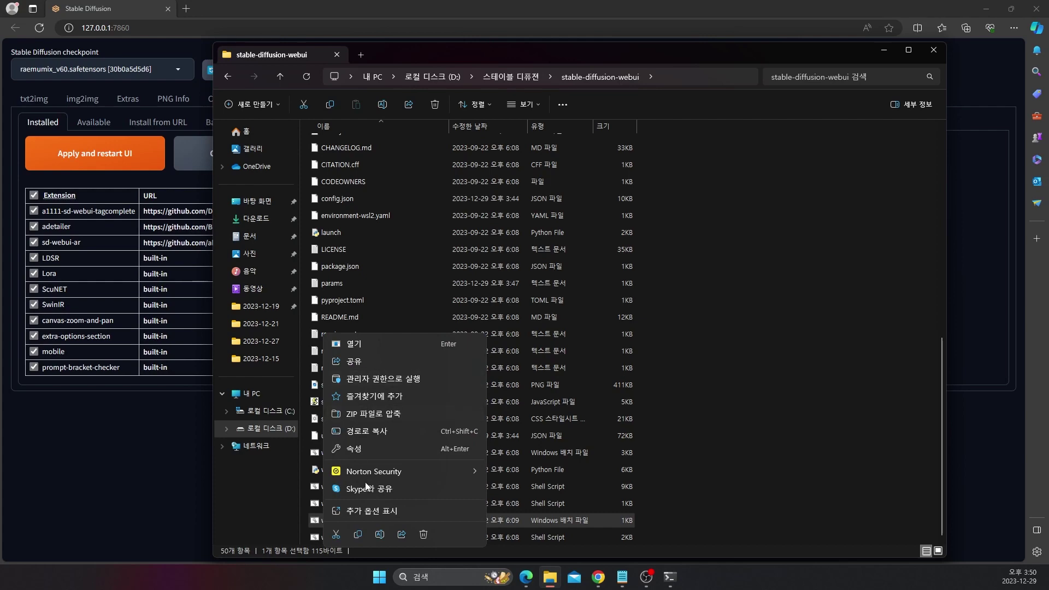
pyautogui.click(368, 512)
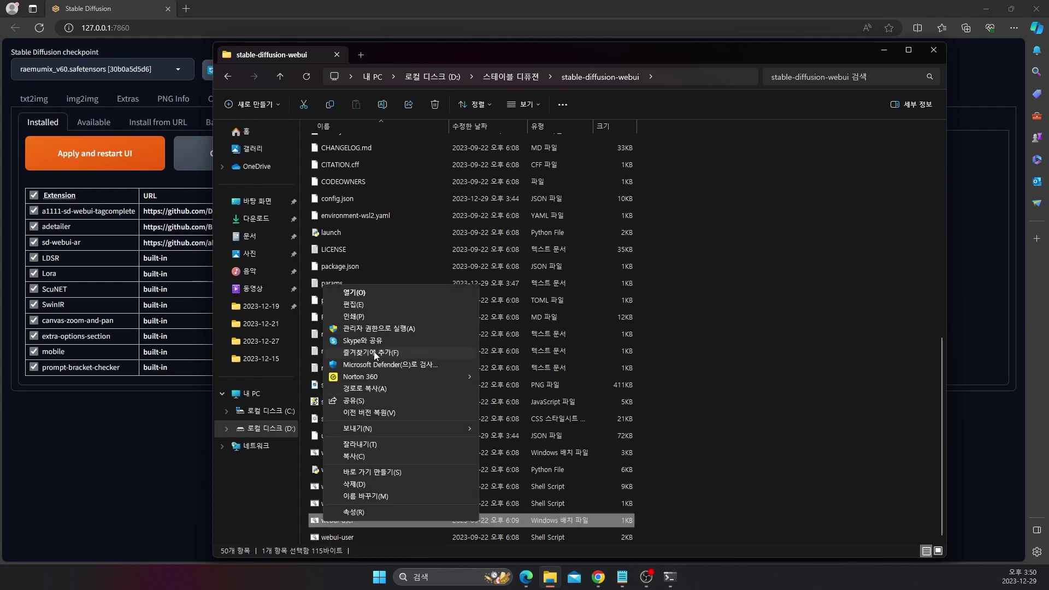
pyautogui.click(360, 304)
pyautogui.click(58, 83)
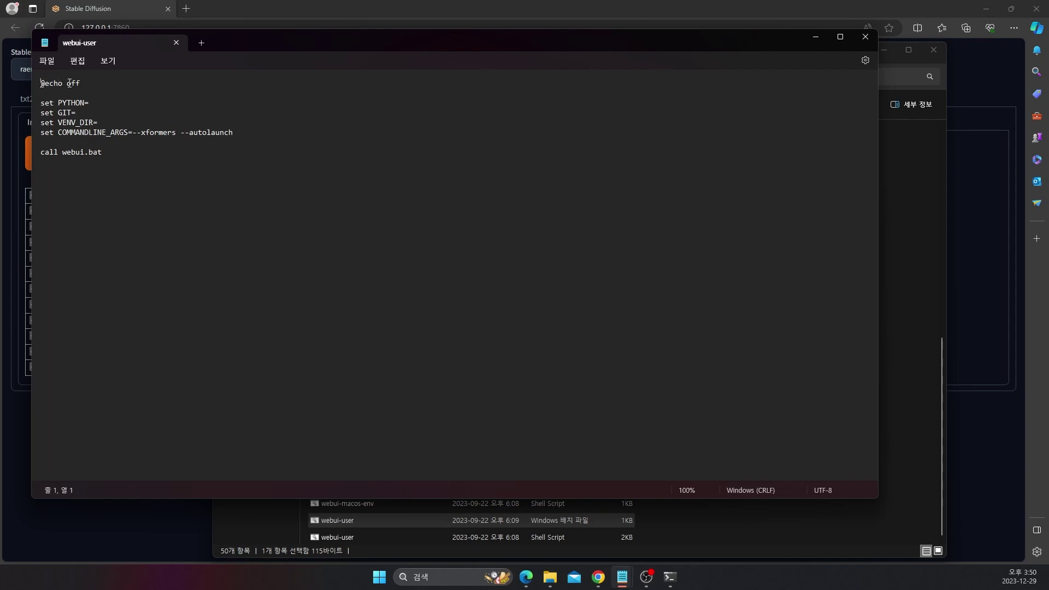
pyautogui.hotkey('alt', 'Tab')
pyautogui.moveTo(164, 225); pyautogui.dragTo(124, 227)
pyautogui.hotkey('ctrl', 'c')
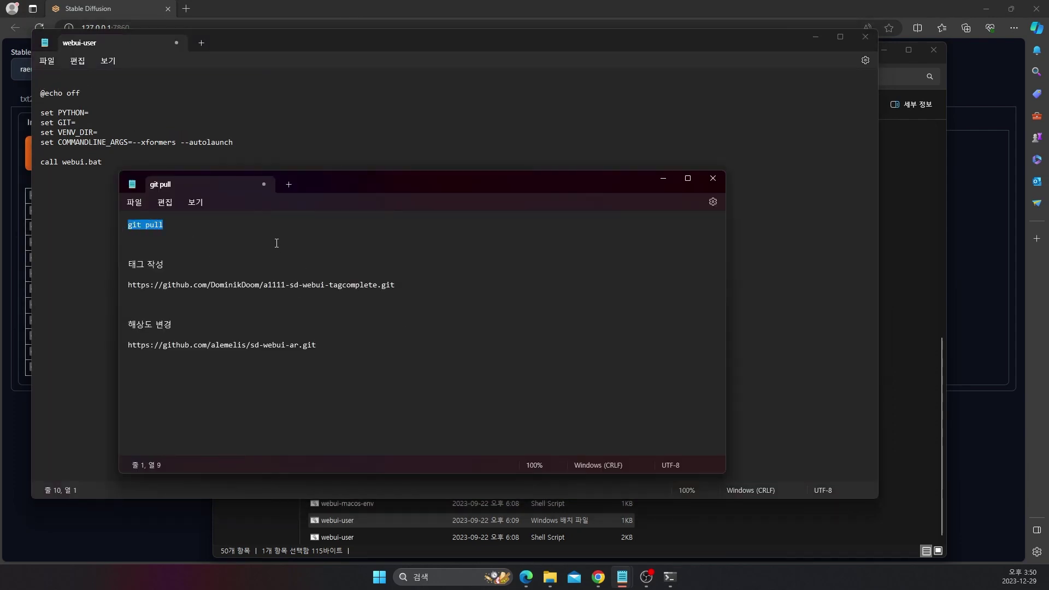
pyautogui.click(66, 84)
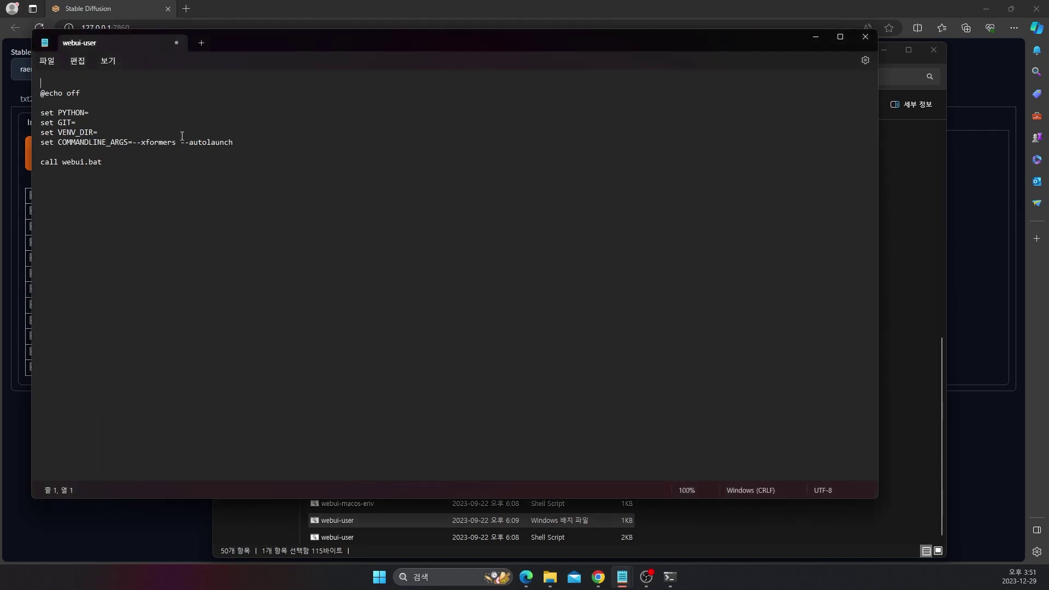
pyautogui.hotkey('ctrl', 'v')
# Step: Save the edited webui-user batch file in Notepad
pyautogui.moveTo(244, 54); pyautogui.dragTo(324, 272)
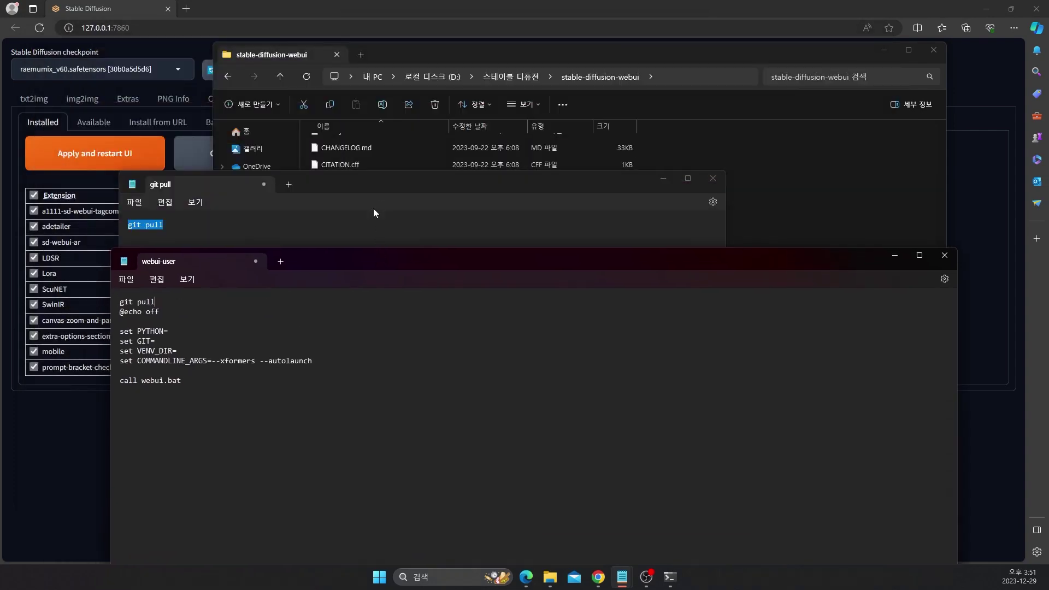
pyautogui.click(244, 39)
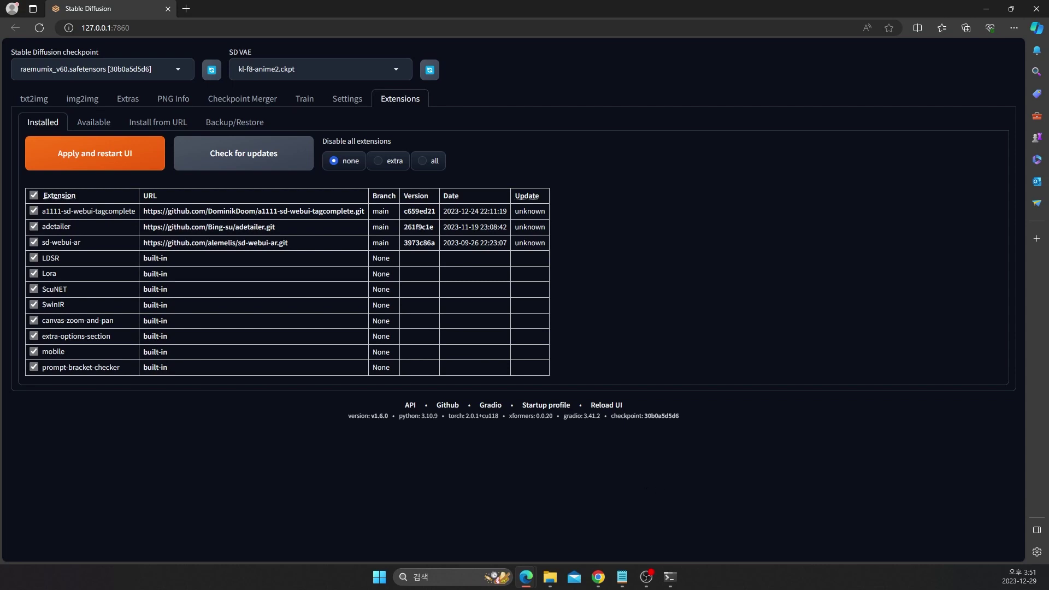
pyautogui.click(623, 579)
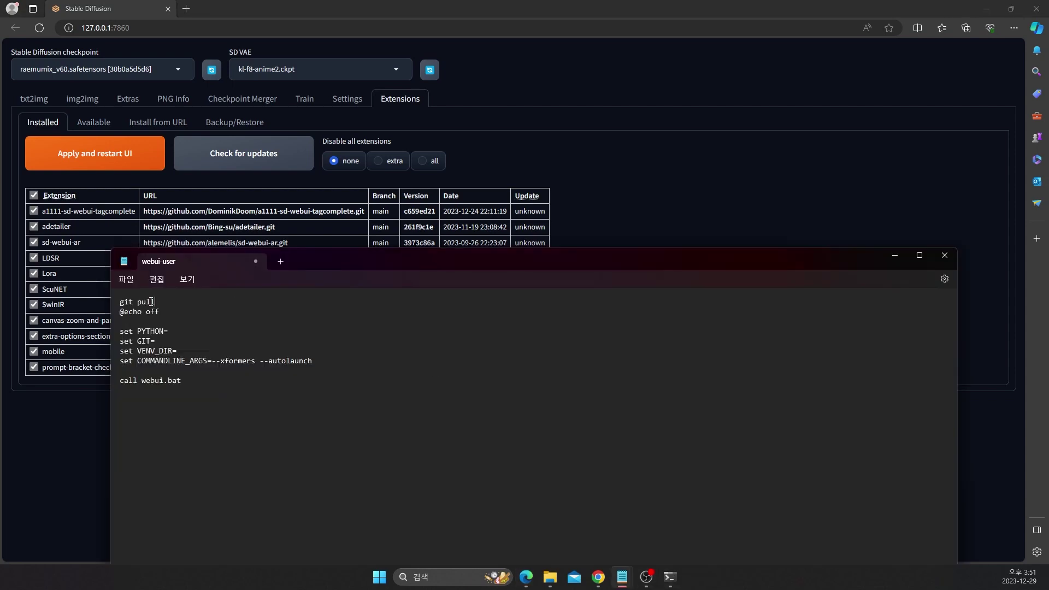
pyautogui.click(126, 280)
pyautogui.click(135, 356)
pyautogui.moveTo(691, 255); pyautogui.dragTo(688, 185)
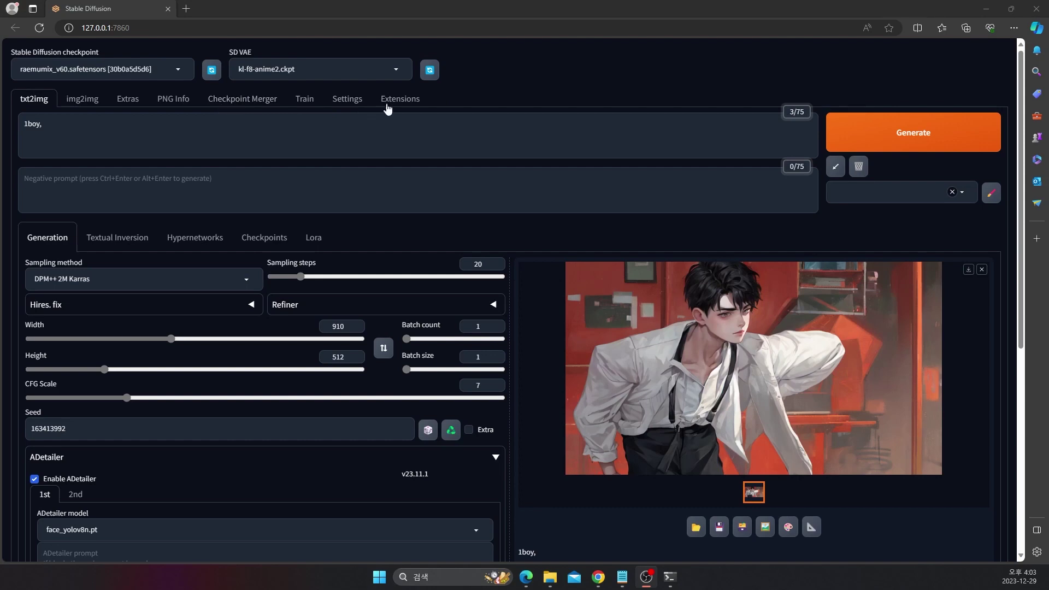
# Step: Add CLIP_stop_at_last_layers to the Quicksettings list in the web UI's user interface settings
pyautogui.click(347, 102)
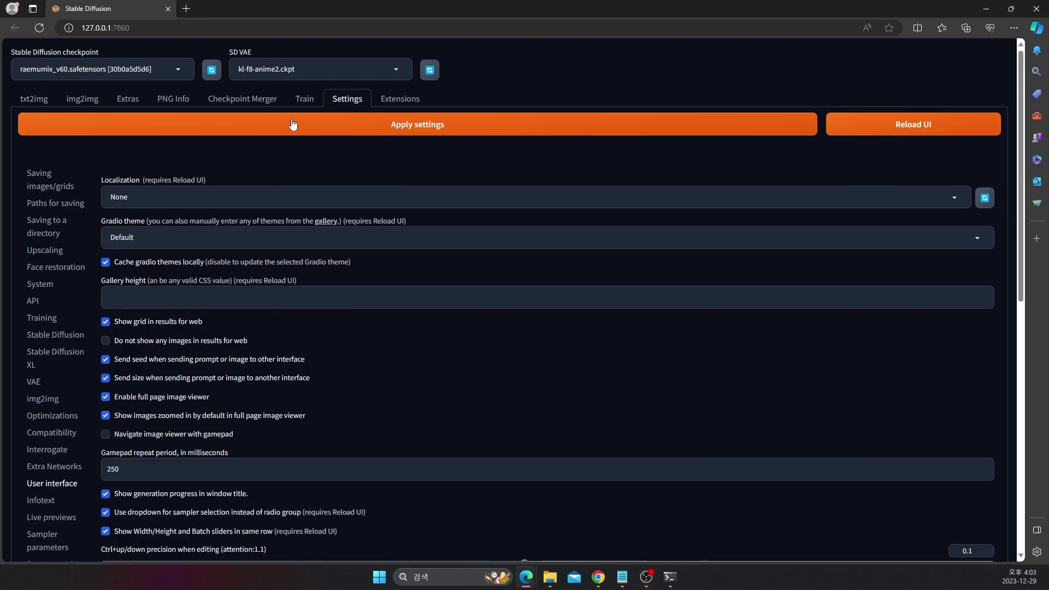
pyautogui.scroll(-4, 136, 251)
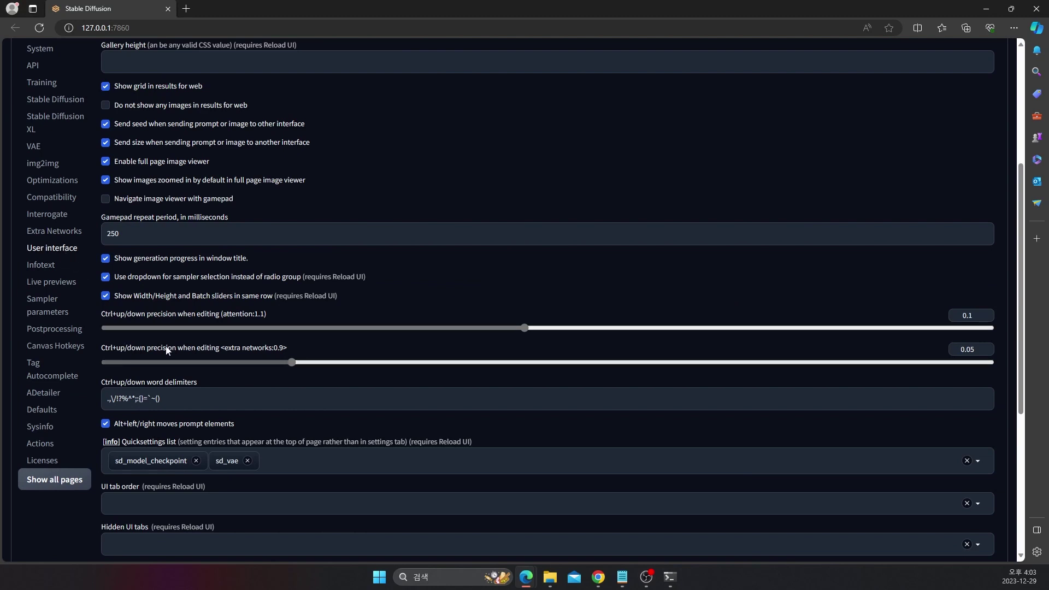
pyautogui.scroll(-1, 167, 350)
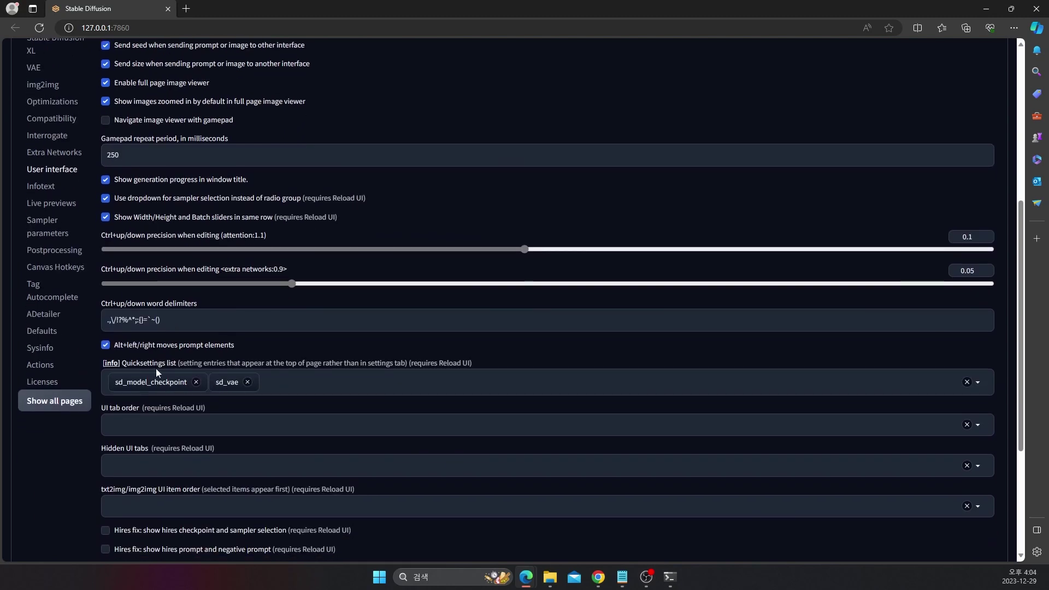
pyautogui.click(271, 374)
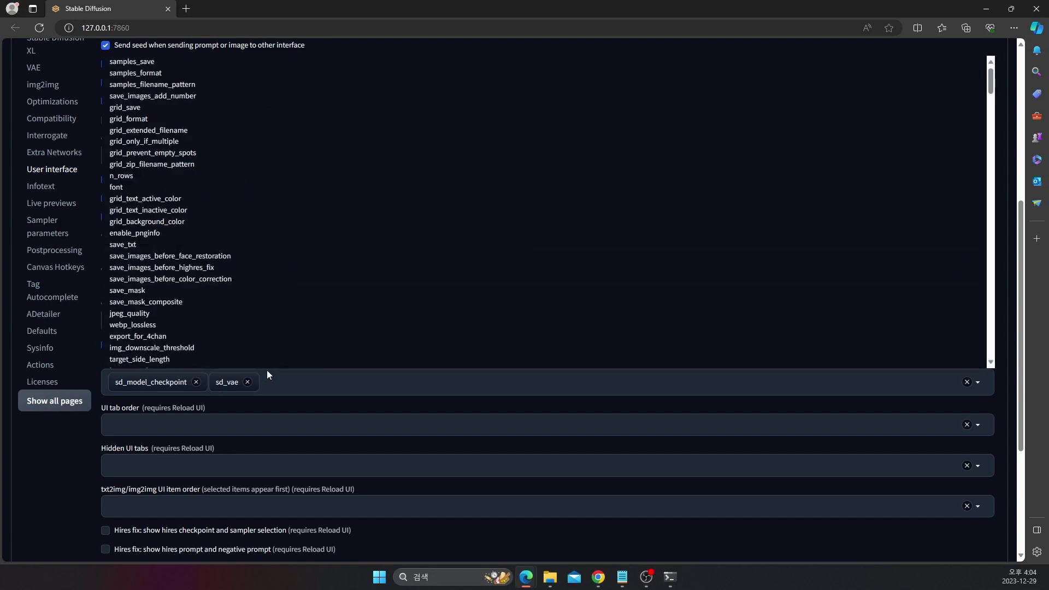
pyautogui.write('c')
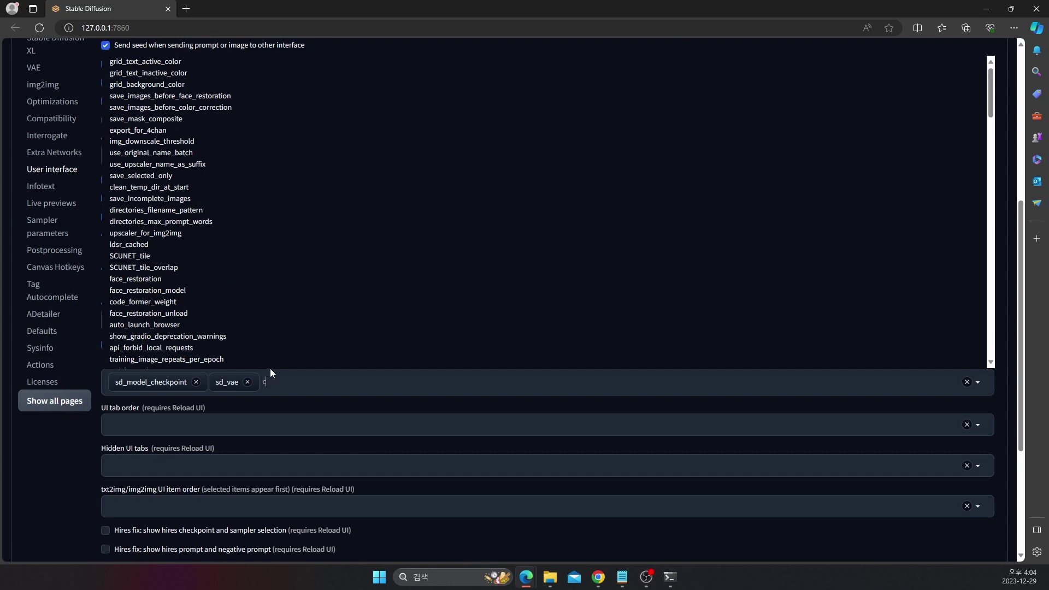
pyautogui.write('li')
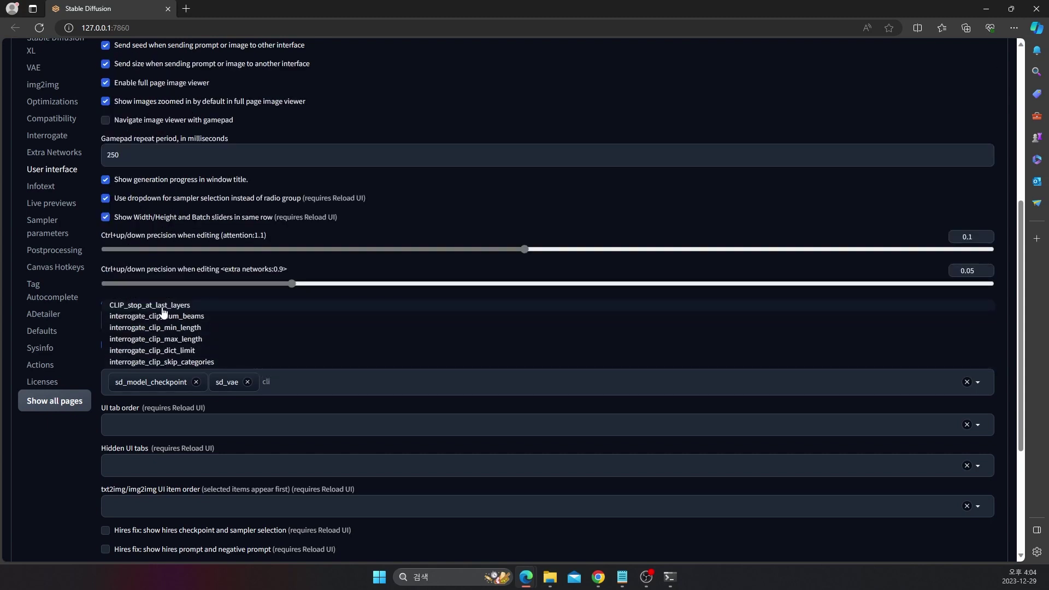
pyautogui.click(169, 306)
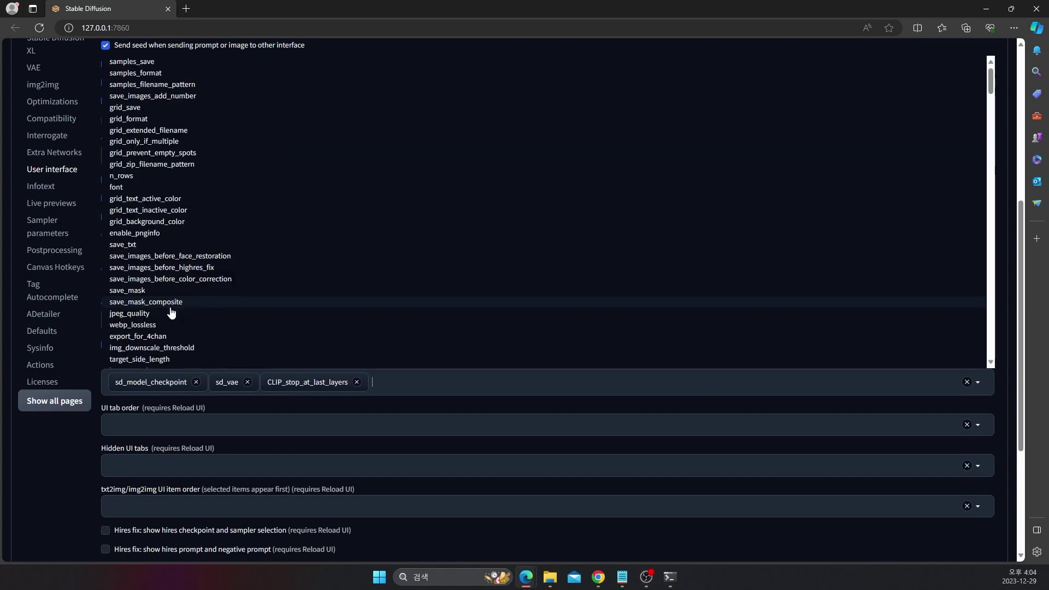
pyautogui.click(80, 463)
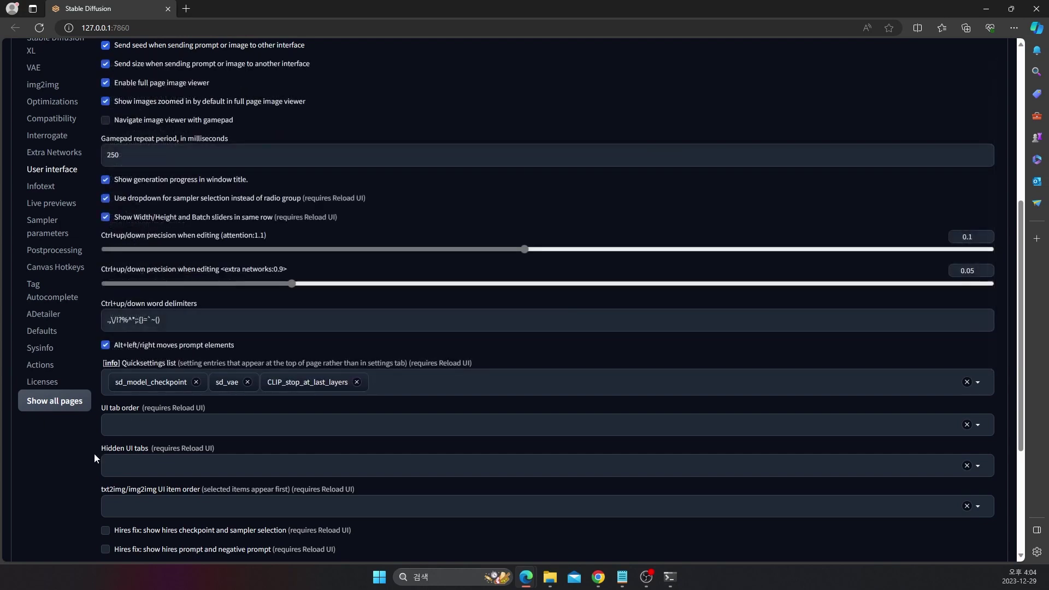
# Step: Apply the changed web UI settings and reload the UI
pyautogui.scroll(6, 469, 346)
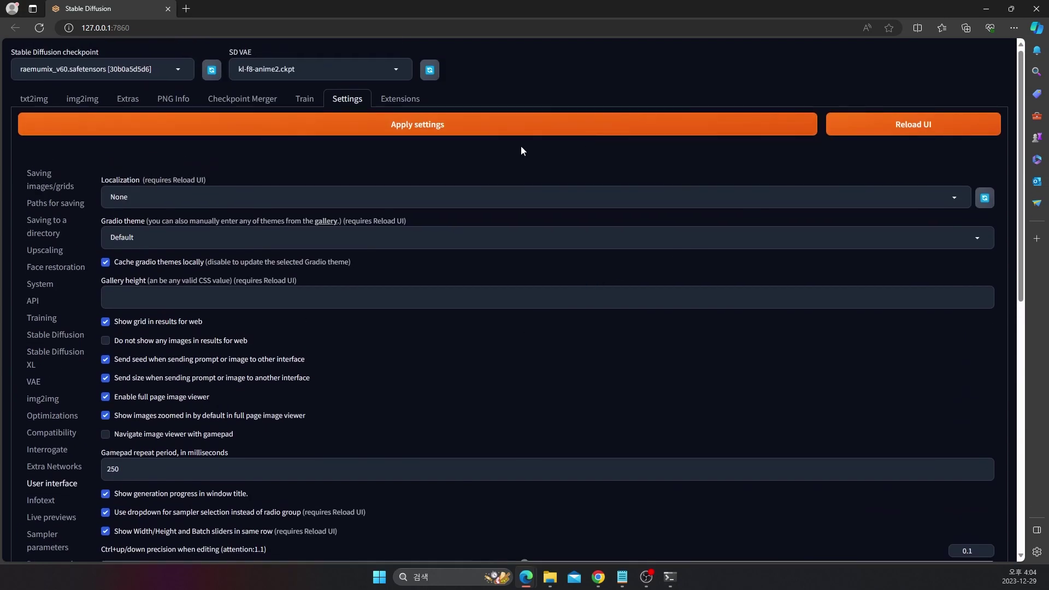
pyautogui.click(425, 132)
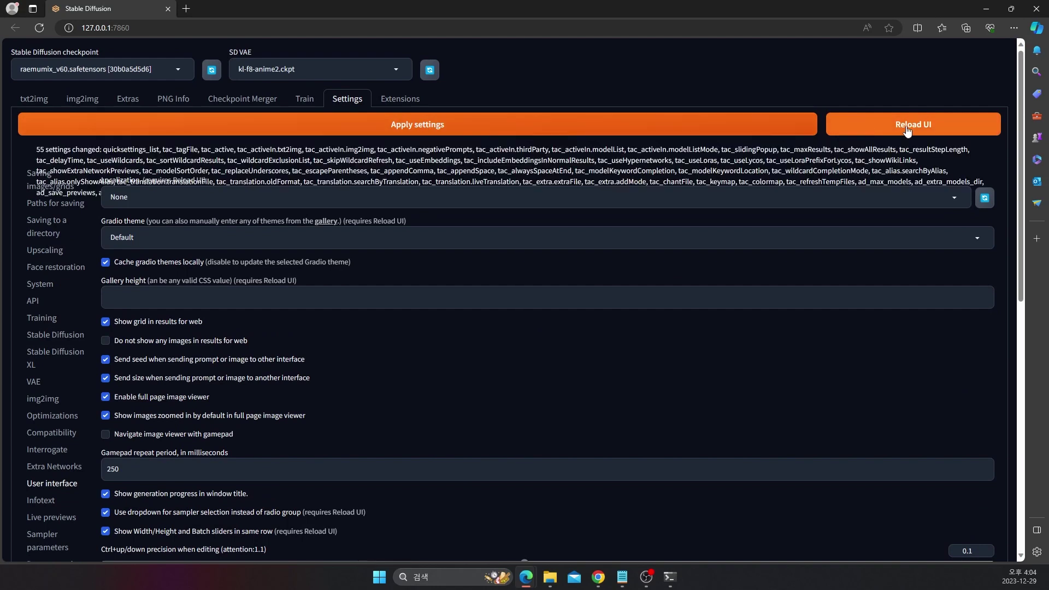
pyautogui.click(925, 125)
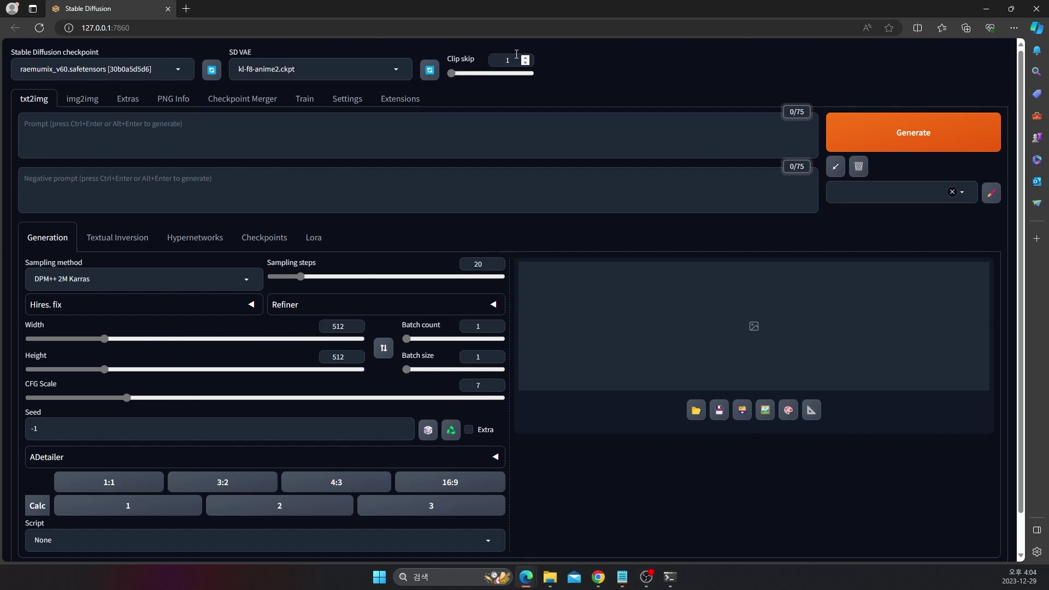
# Step: Set Clip skip to 2
pyautogui.click(459, 73)
pyautogui.moveTo(458, 78); pyautogui.dragTo(452, 76)
pyautogui.moveTo(452, 78); pyautogui.dragTo(458, 75)
# Step: Enter the prompt "1boy, snowman," using the tag autocompletion suggestions, and set Clip skip to 12
pyautogui.click(116, 148)
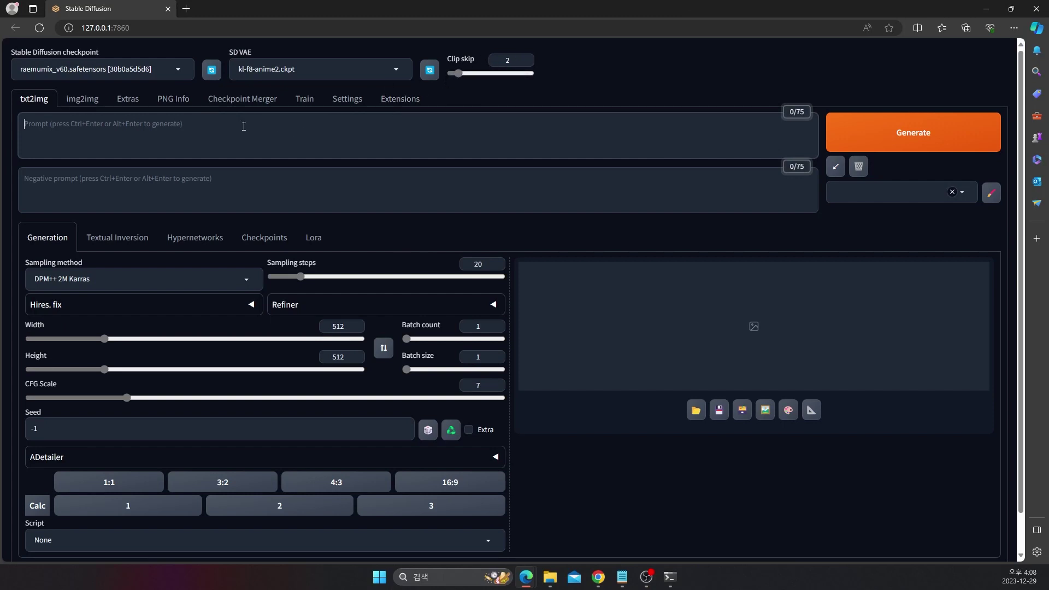
pyautogui.write('1b')
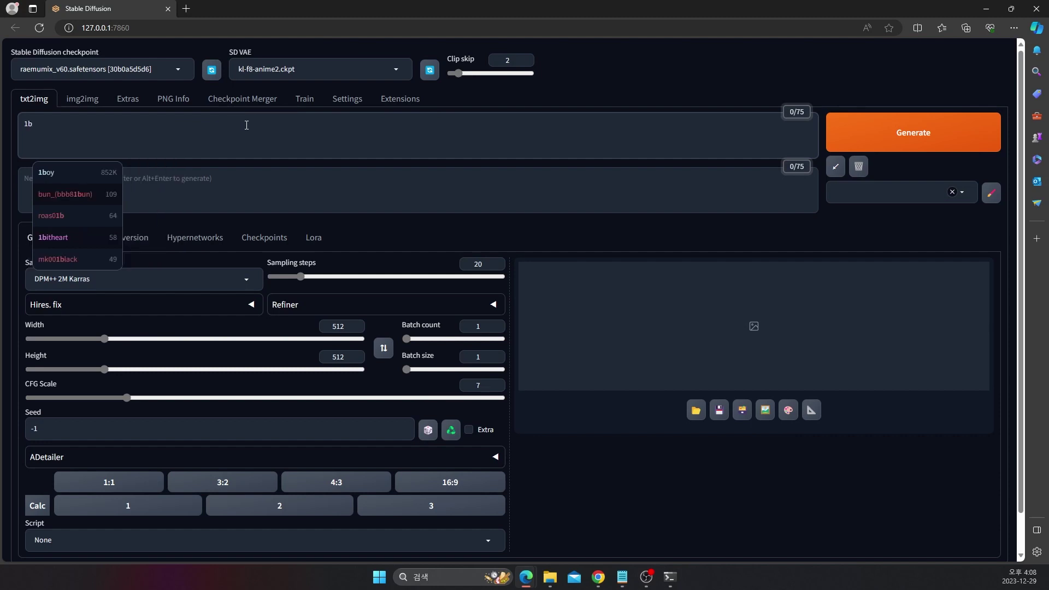
pyautogui.click(65, 175)
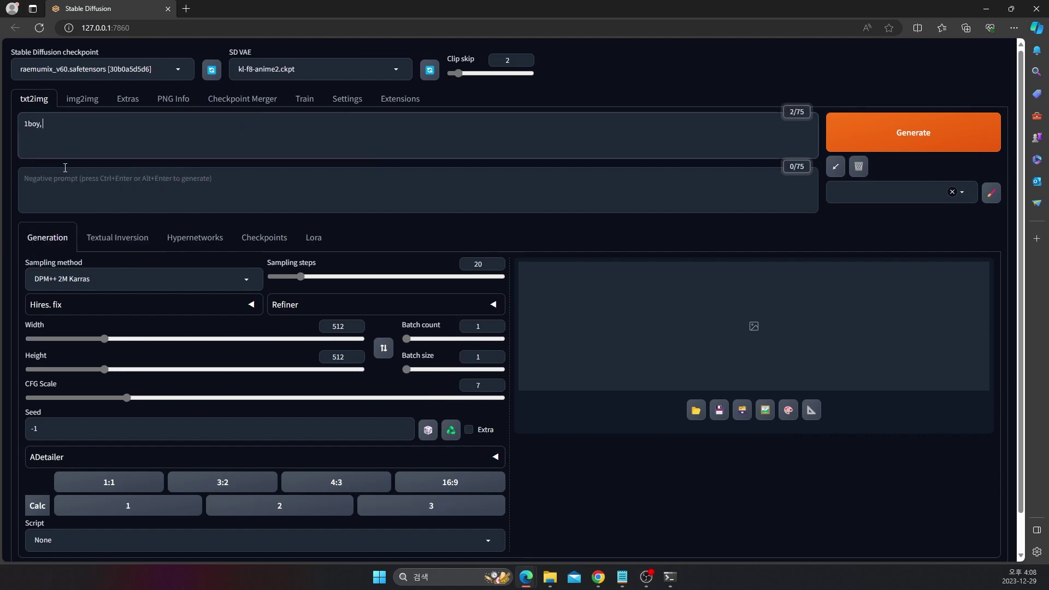
pyautogui.write('snow')
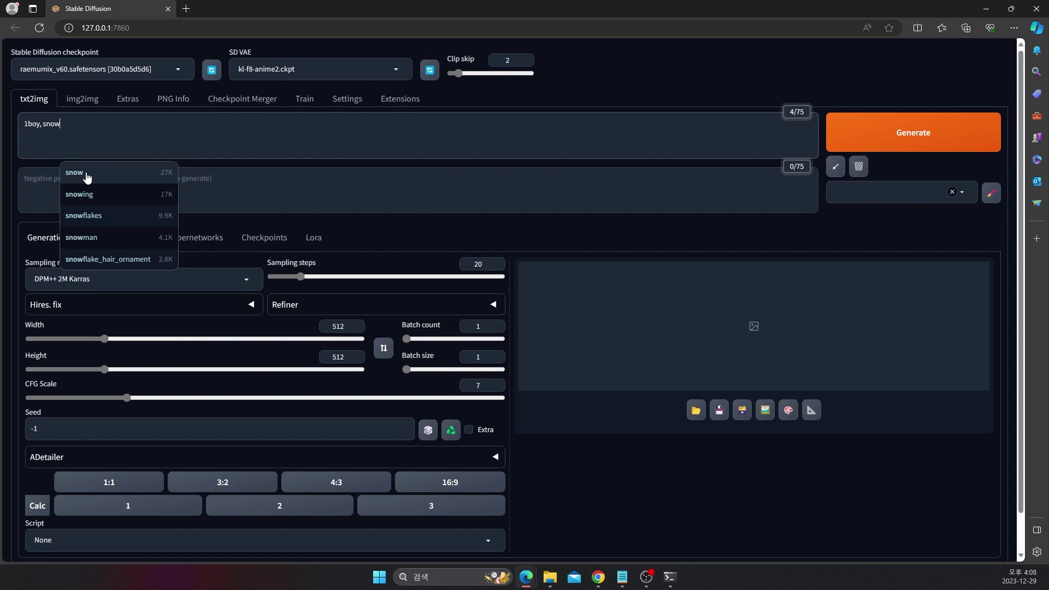
pyautogui.click(99, 244)
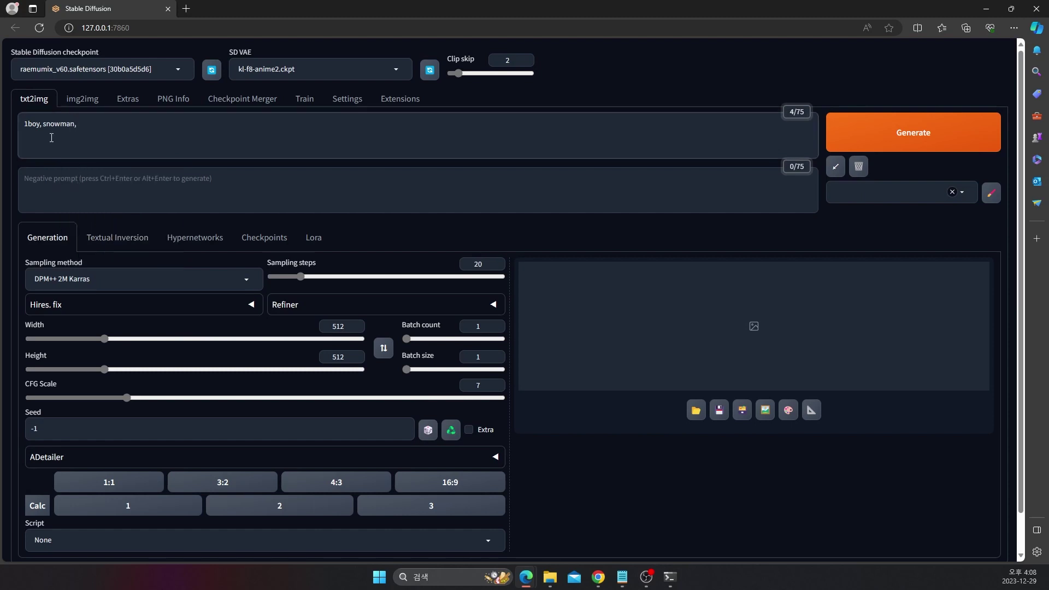
pyautogui.moveTo(458, 73); pyautogui.dragTo(533, 74)
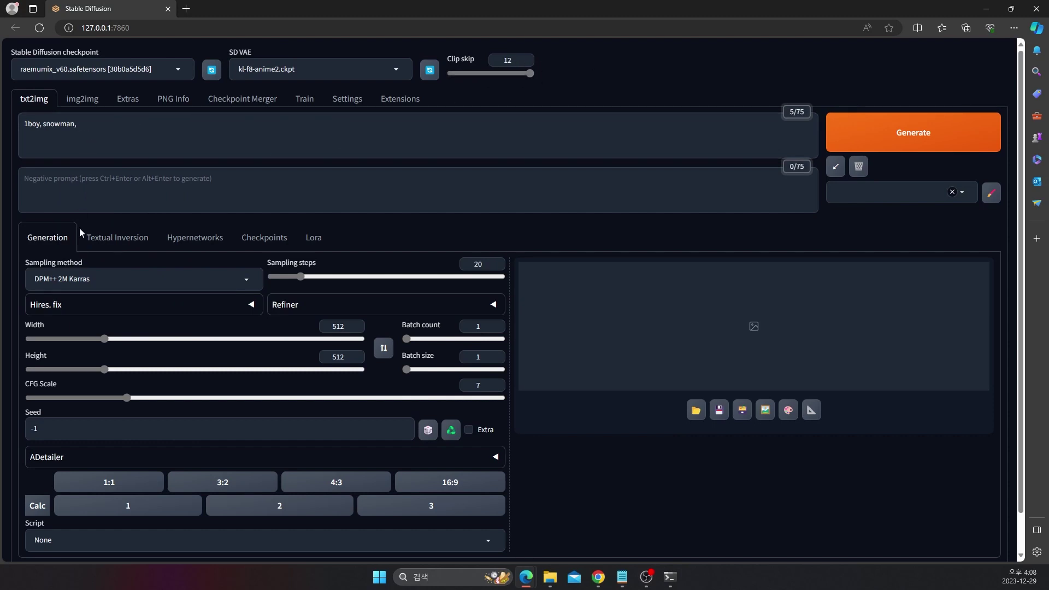
# Step: Enable ADetailer with hand_yolov8n.pt as its second model and generate the image
pyautogui.scroll(-1, 92, 320)
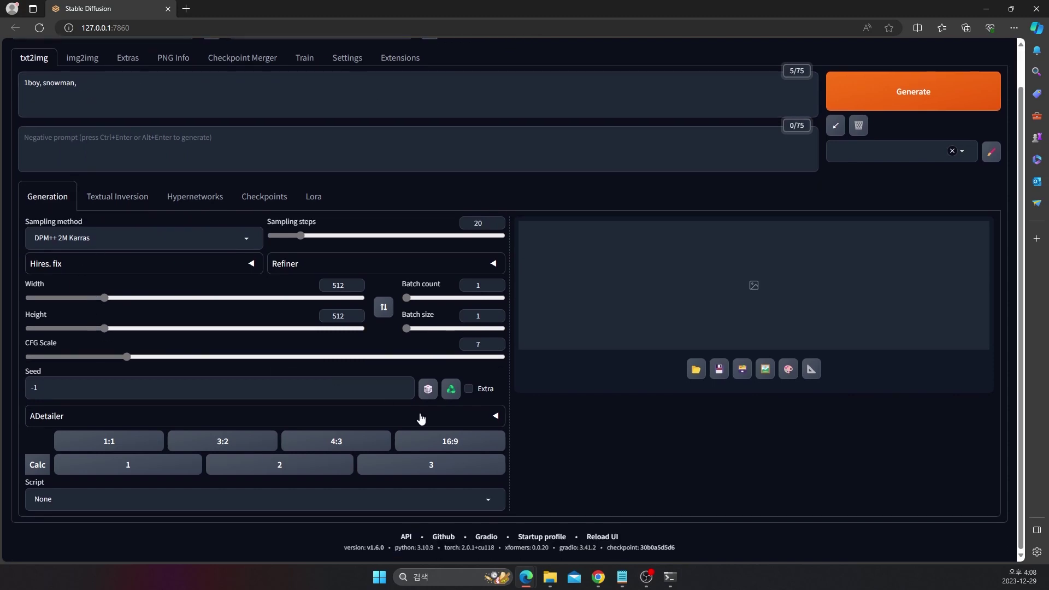
pyautogui.click(375, 459)
pyautogui.click(35, 438)
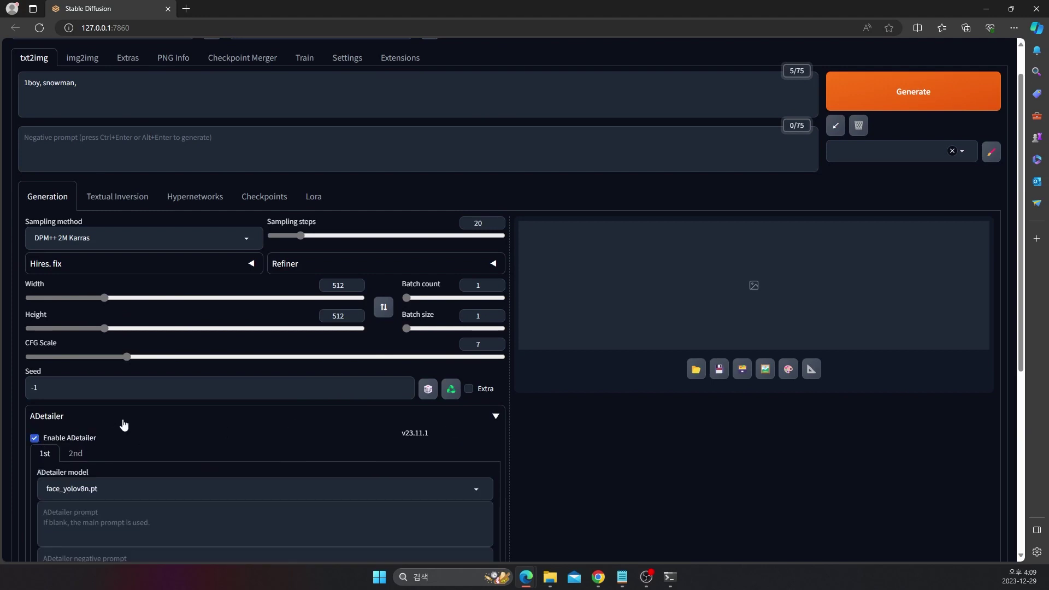
pyautogui.scroll(-3, 122, 424)
pyautogui.click(77, 297)
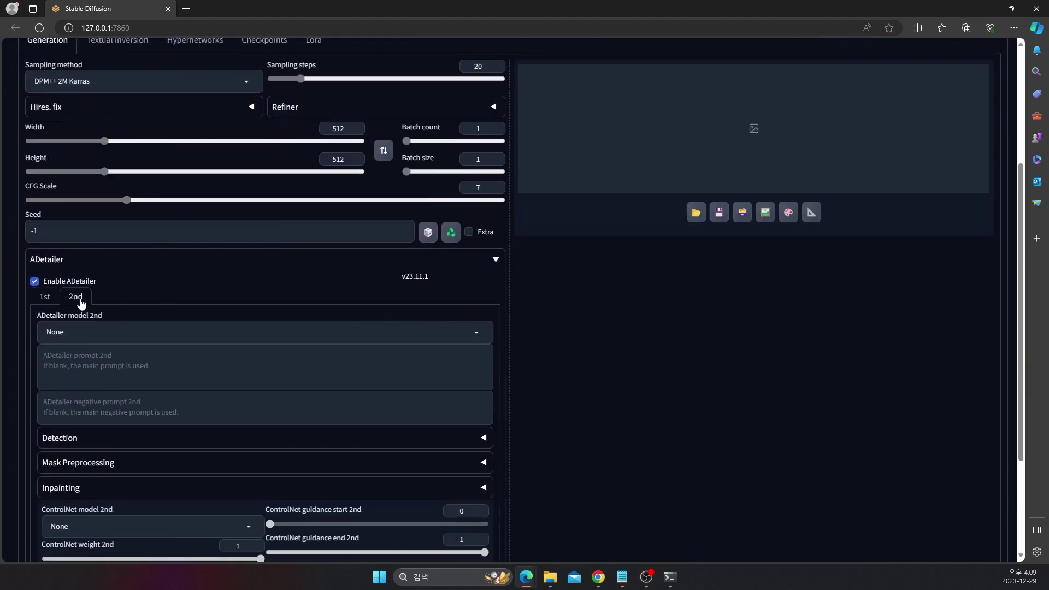
pyautogui.click(83, 332)
pyautogui.click(88, 247)
pyautogui.scroll(4, 182, 329)
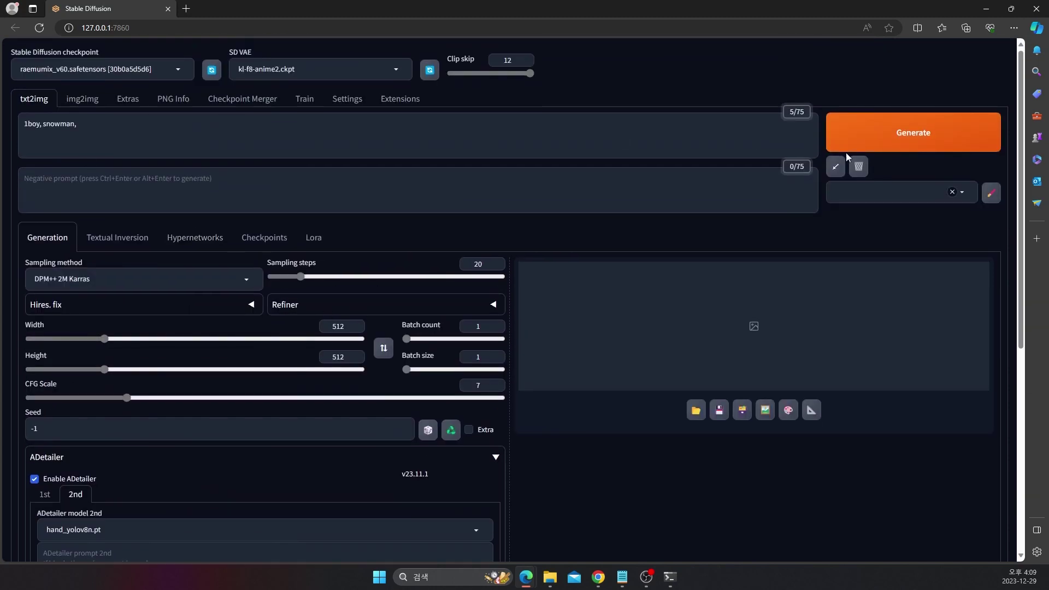
pyautogui.click(906, 138)
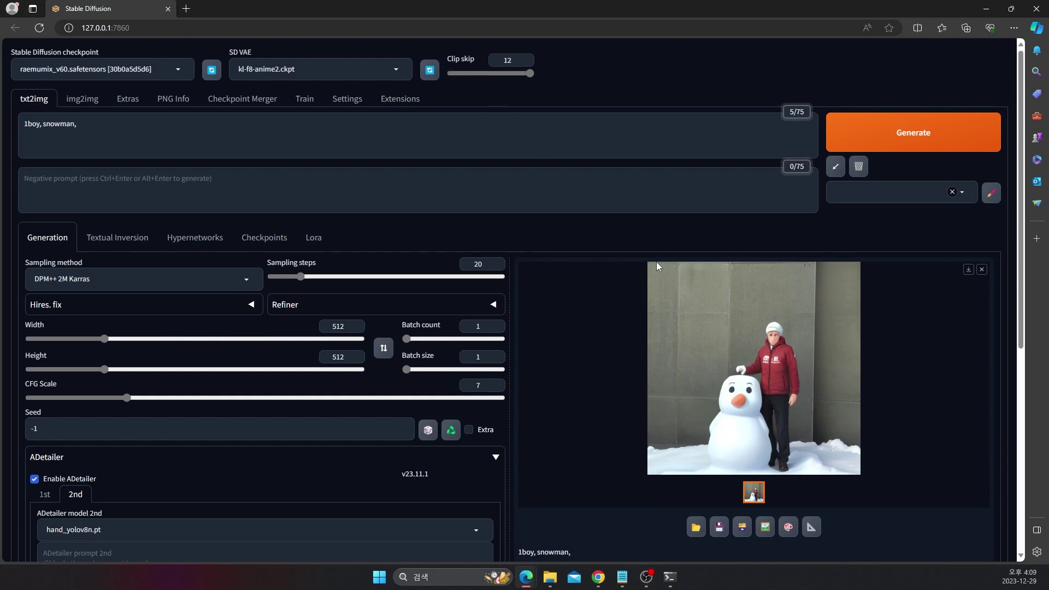
# Step: View the generated snowman image enlarged, close the view, and reuse that image's seed for the generation settings
pyautogui.click(764, 350)
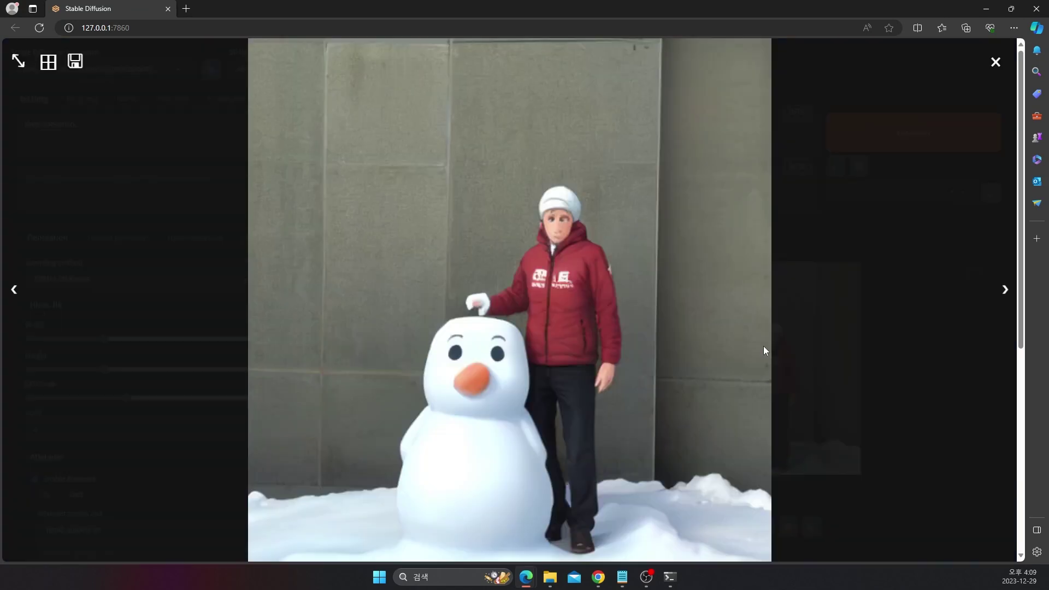
pyautogui.click(858, 295)
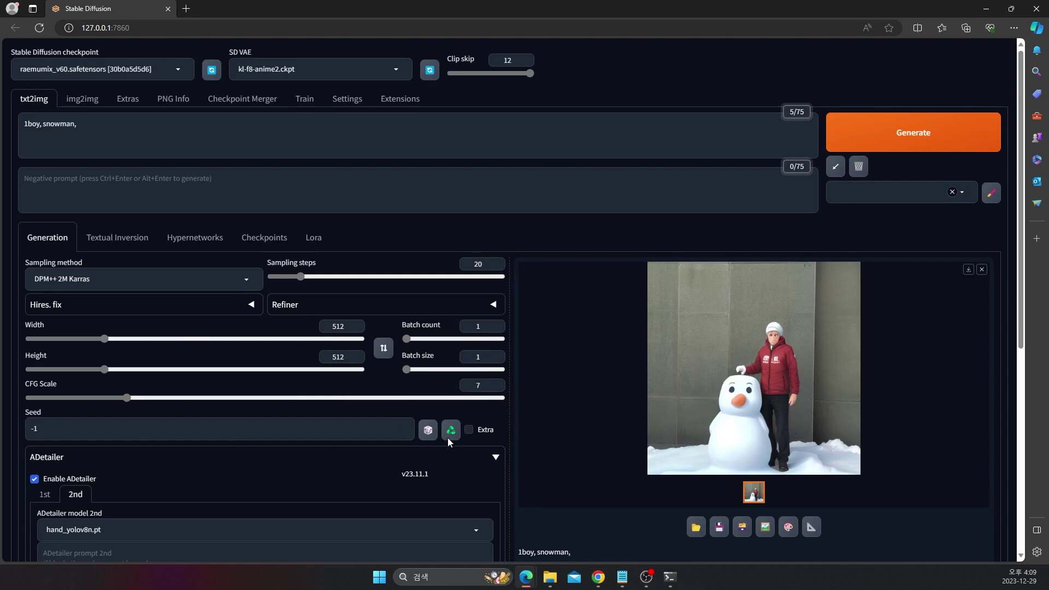
pyautogui.scroll(-1, 431, 436)
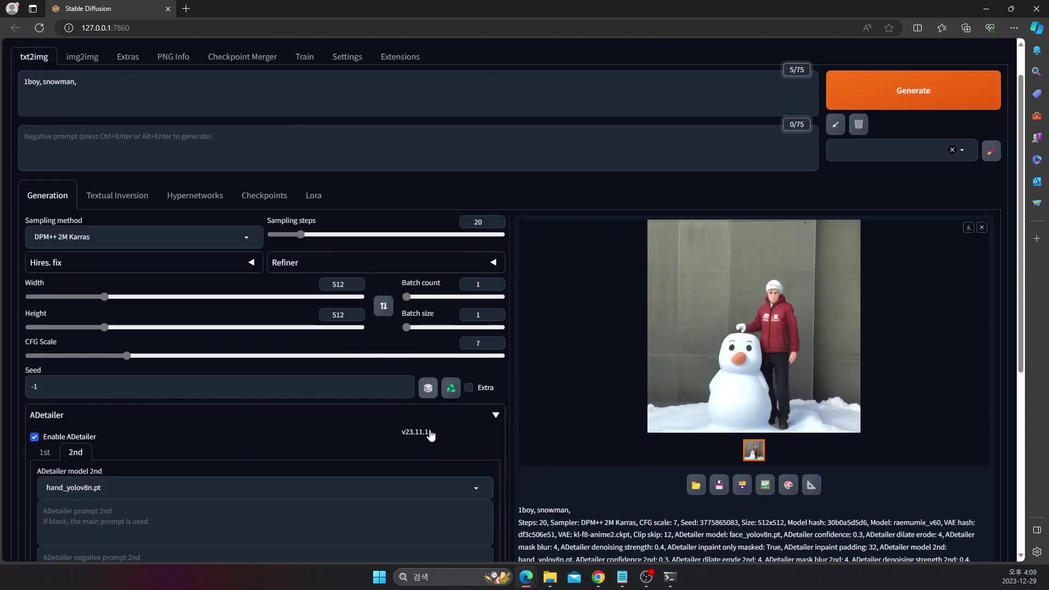
pyautogui.scroll(-1, 431, 435)
pyautogui.click(451, 353)
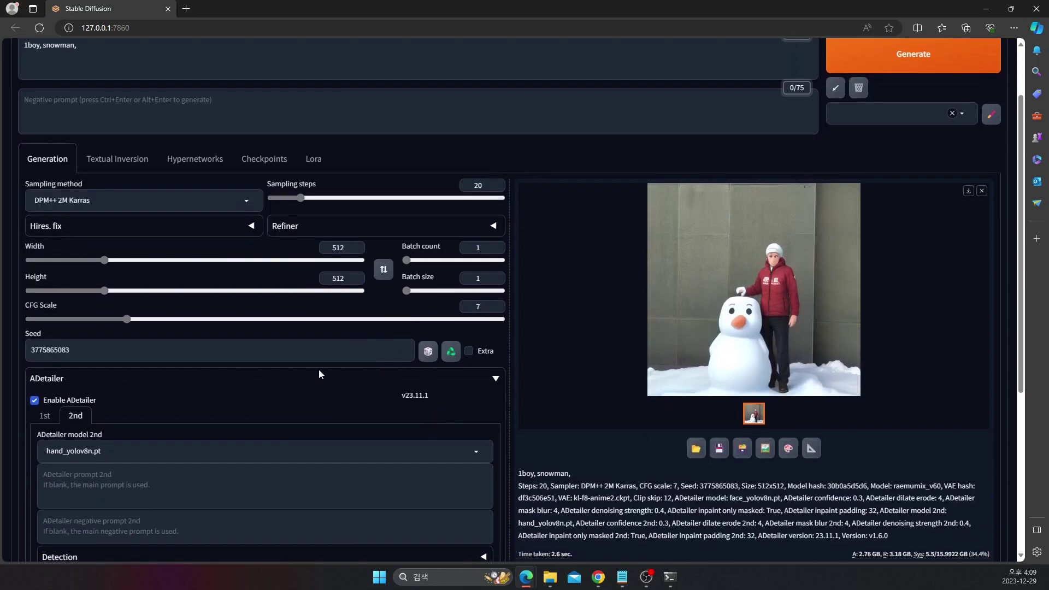
# Step: Set Clip skip to 1 and generate the image with the same prompt and seed
pyautogui.scroll(2, 320, 374)
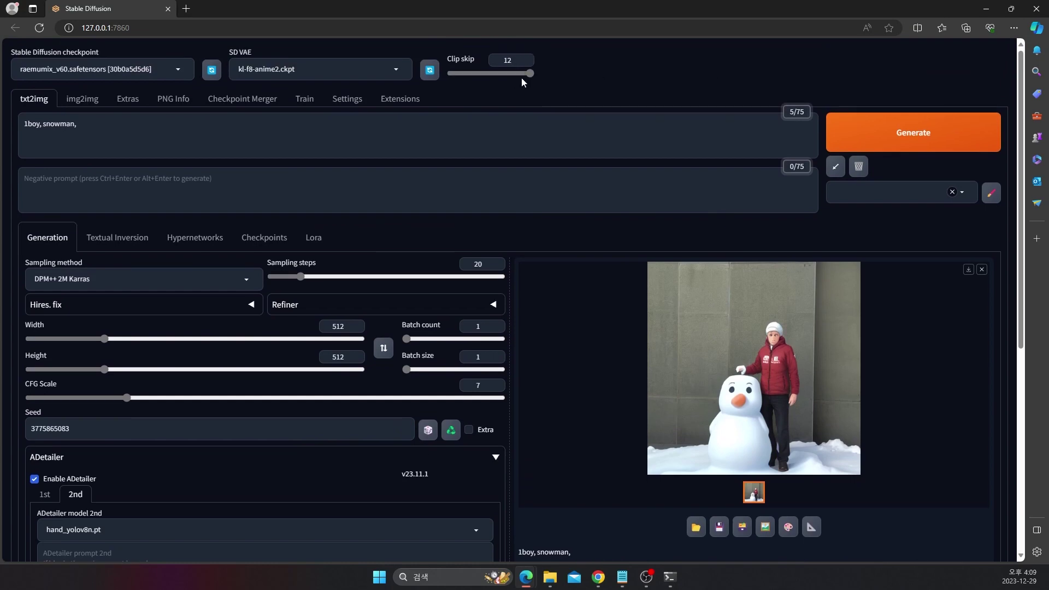
pyautogui.moveTo(531, 75); pyautogui.dragTo(500, 77)
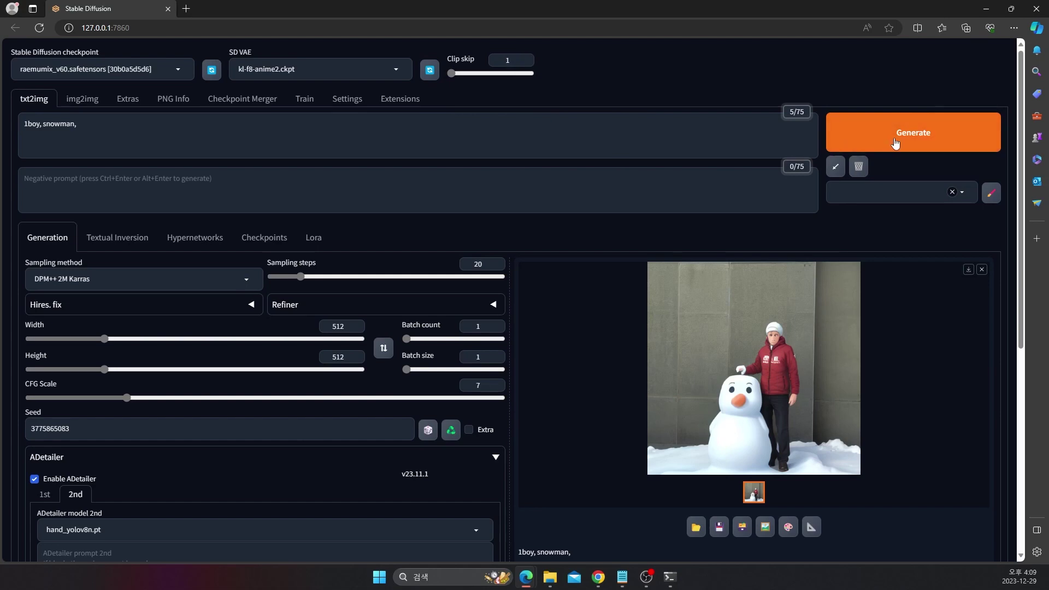
pyautogui.click(930, 141)
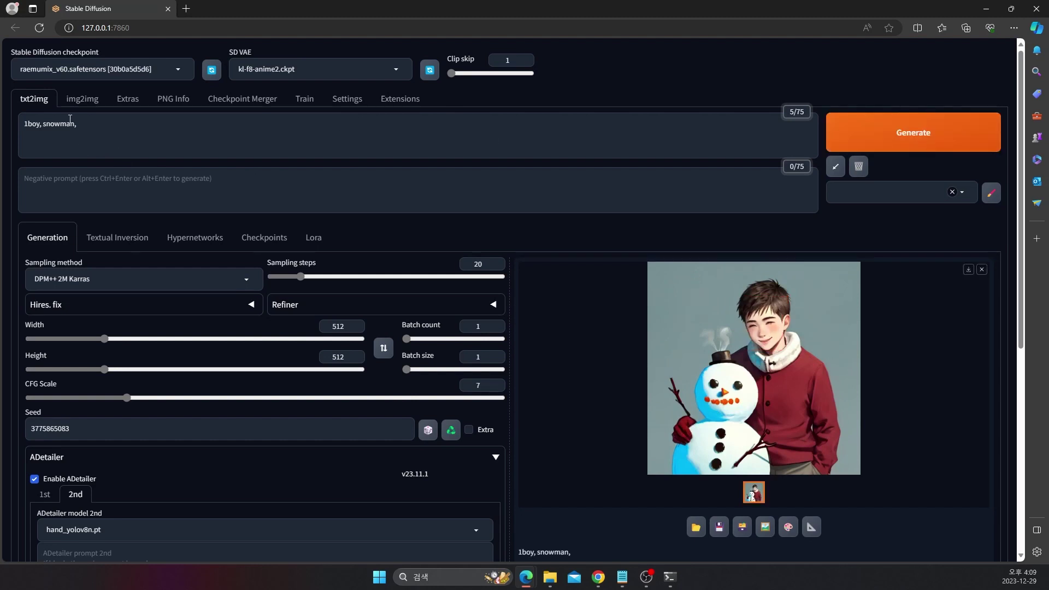
# Step: Set Clip skip to 2 and generate the "1boy, snowman," image again with the same seed
pyautogui.moveTo(69, 122); pyautogui.dragTo(20, 131)
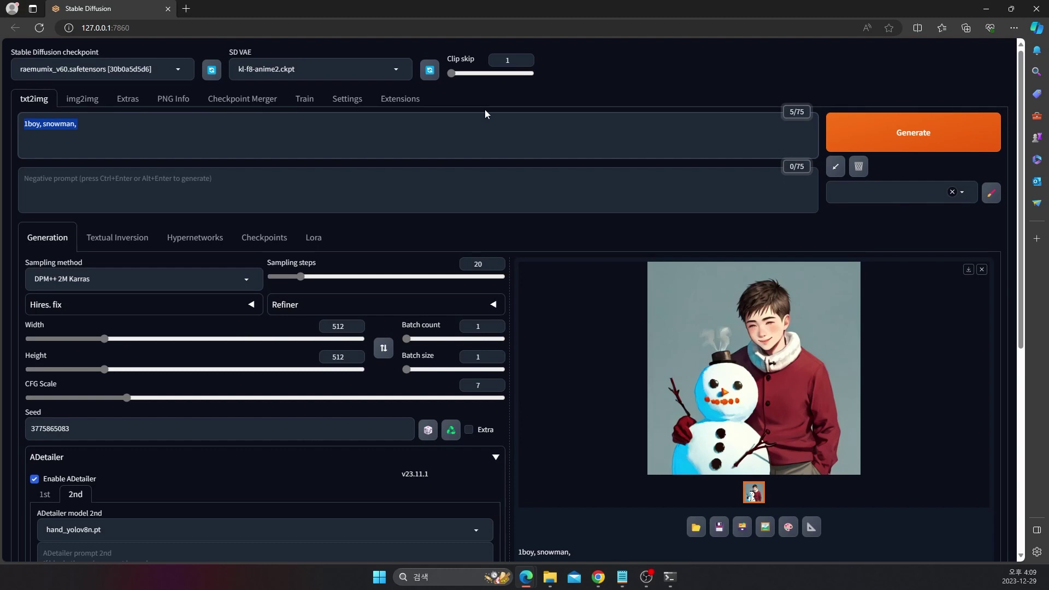
pyautogui.click(454, 73)
pyautogui.moveTo(453, 75); pyautogui.dragTo(457, 74)
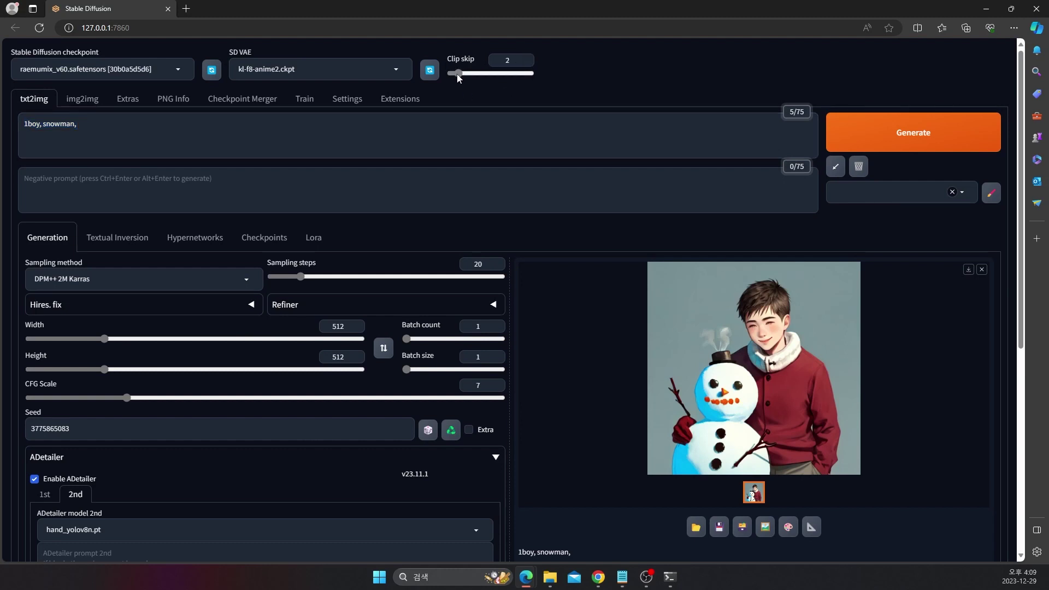
pyautogui.click(905, 141)
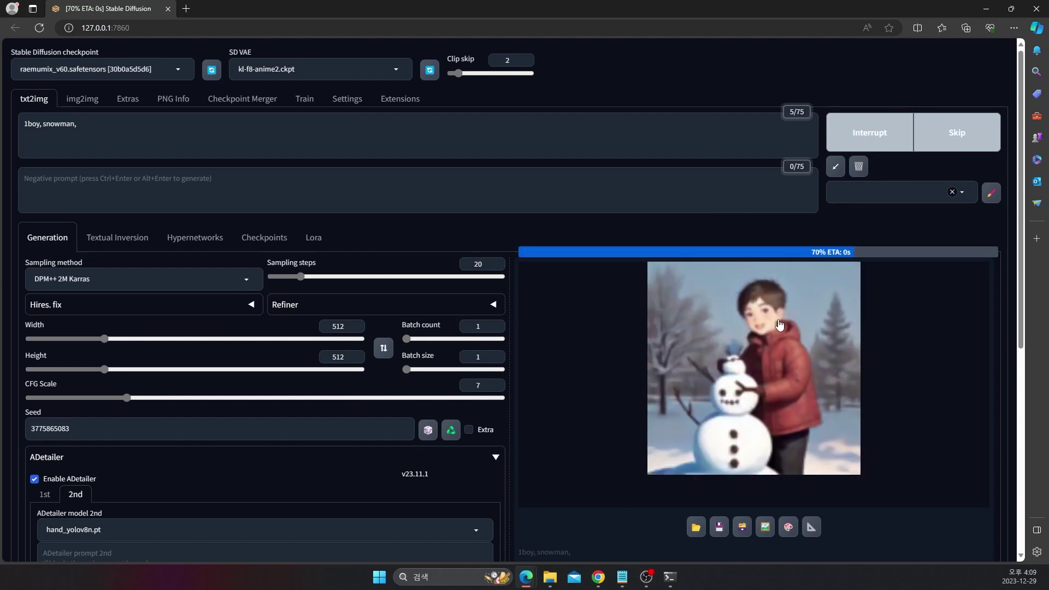